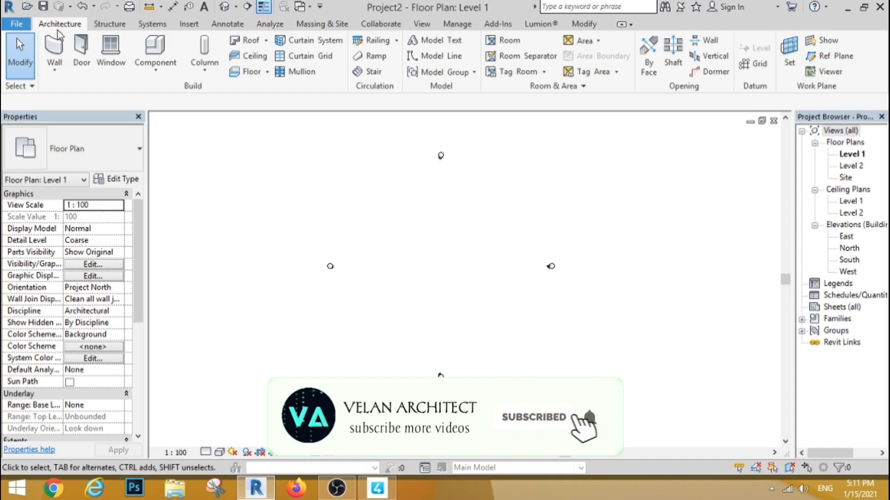
# Start a new family and show the contents of the Family Templates folder in details view
pyautogui.moveTo(86, 83)
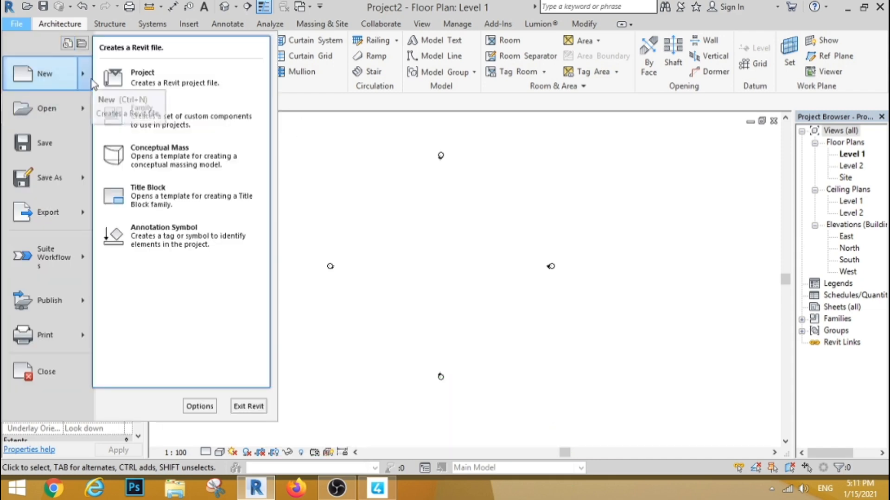
pyautogui.click(139, 114)
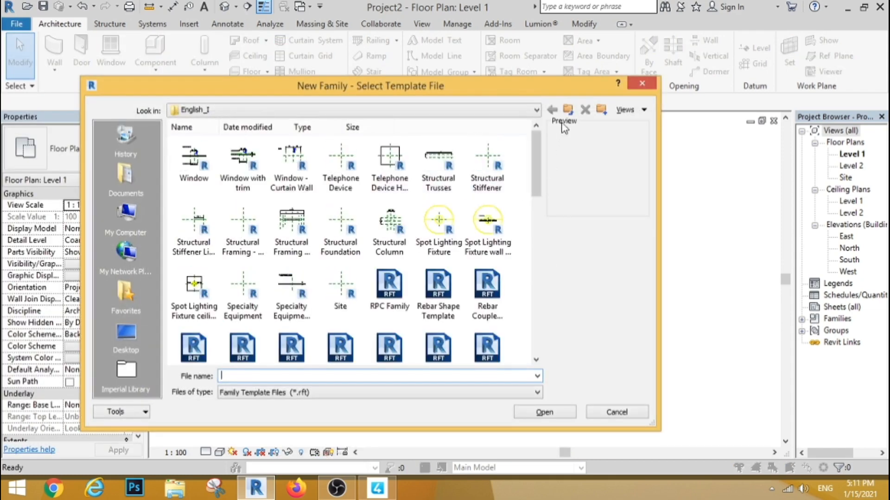
pyautogui.click(568, 110)
pyautogui.click(626, 110)
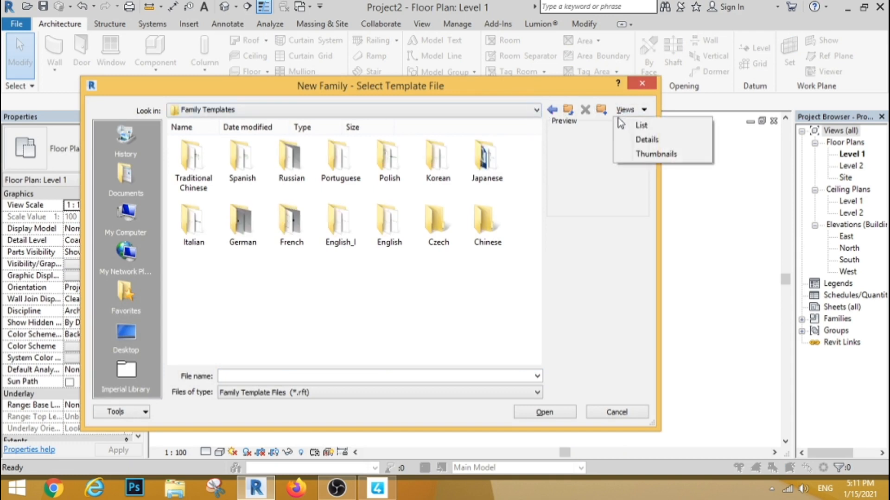
pyautogui.click(644, 154)
pyautogui.click(628, 110)
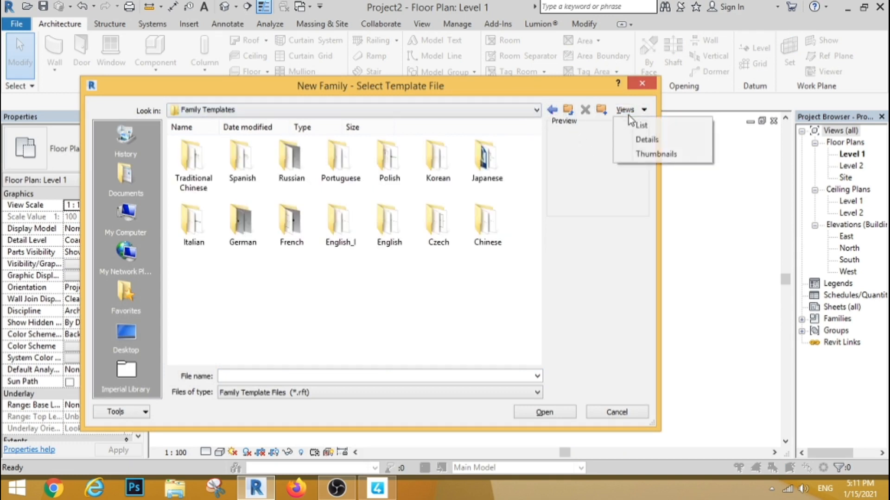
pyautogui.click(639, 139)
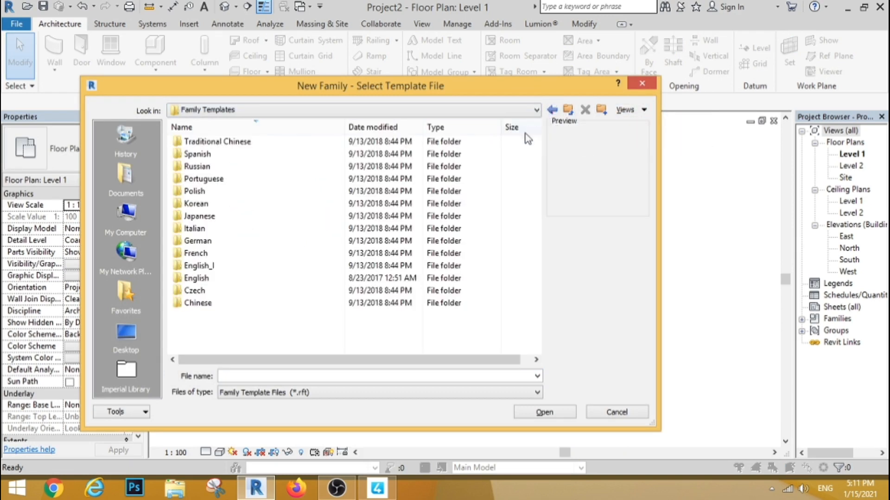
# Create the family from the Metric Generic Model wall based template in the English folder
pyautogui.doubleClick(195, 277)
pyautogui.moveTo(535, 139); pyautogui.dragTo(528, 282)
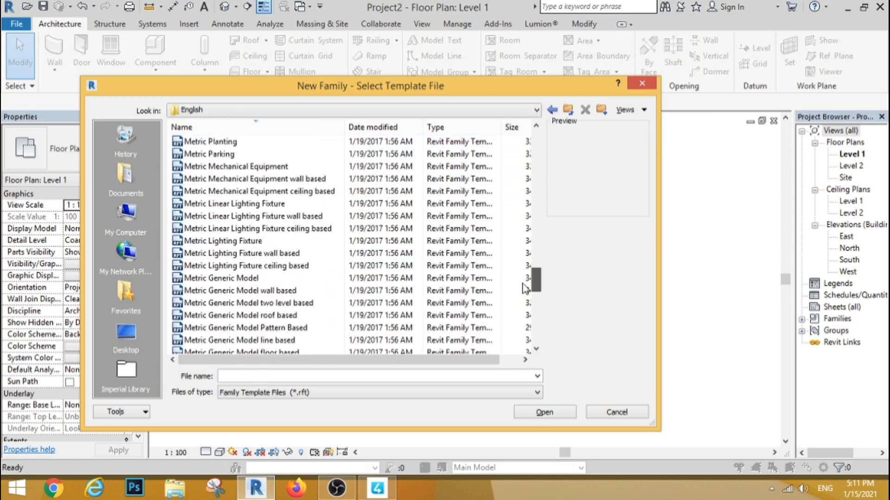
pyautogui.click(200, 290)
pyautogui.click(528, 413)
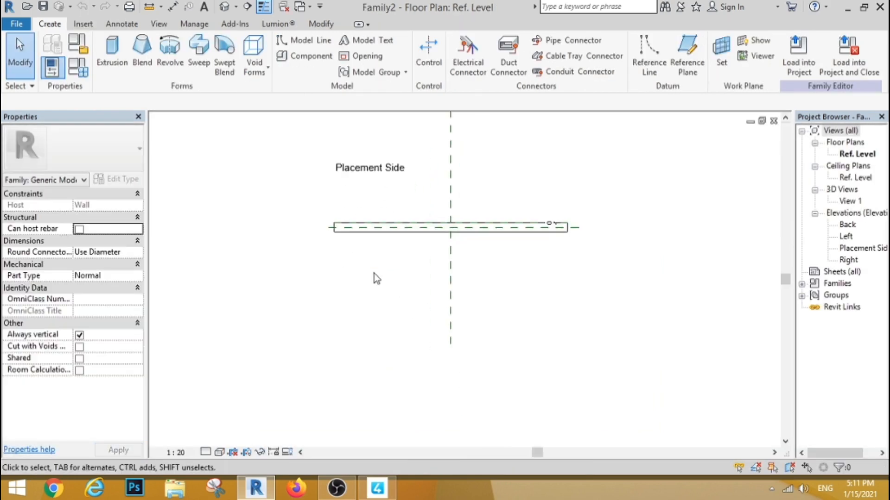
# Set the family's length units to centimeters
pyautogui.press('u')
pyautogui.press('n')
pyautogui.click(472, 146)
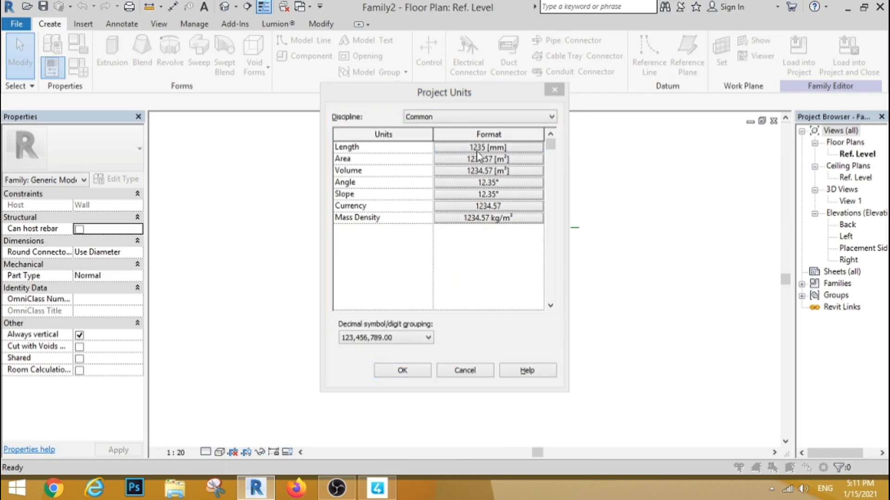
pyautogui.click(474, 171)
pyautogui.click(445, 230)
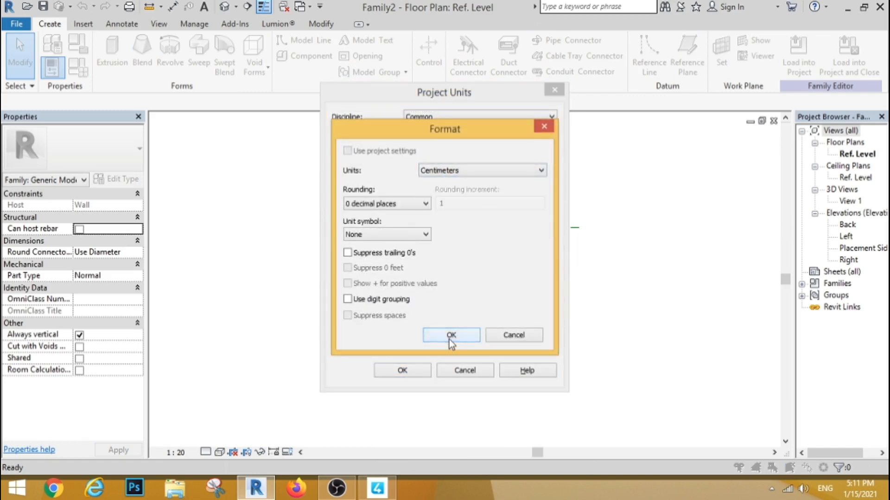
pyautogui.click(449, 339)
pyautogui.click(402, 370)
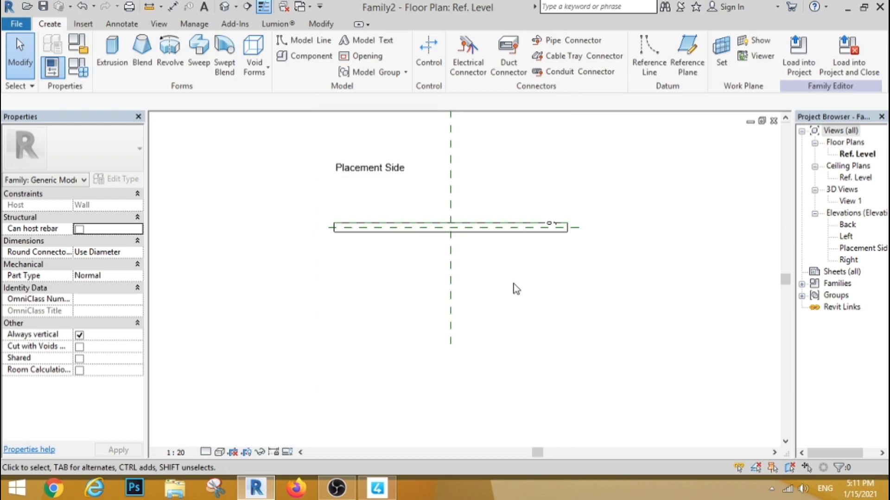
# Draw three parallel horizontal reference planes below the wall in the Ref. Level plan, each slightly longer than the wall
pyautogui.click(688, 54)
pyautogui.scroll(3, 438, 241)
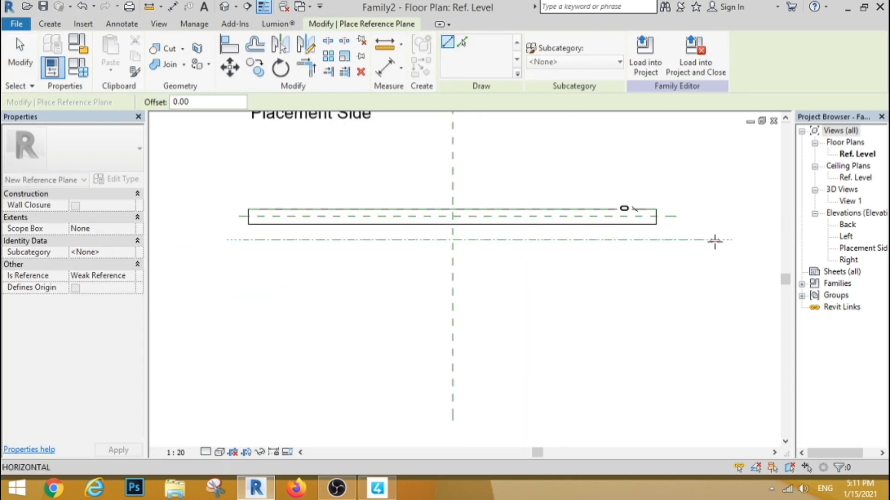
pyautogui.click(713, 240)
pyautogui.click(261, 275)
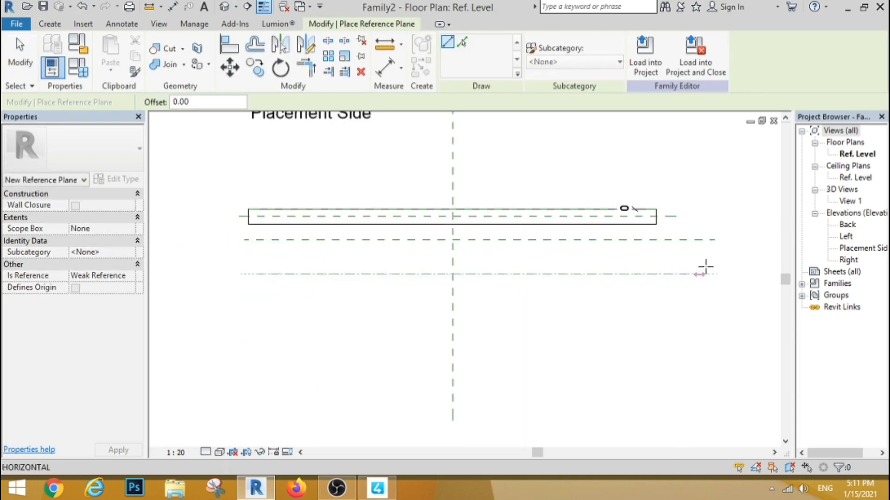
pyautogui.click(721, 274)
pyautogui.click(261, 312)
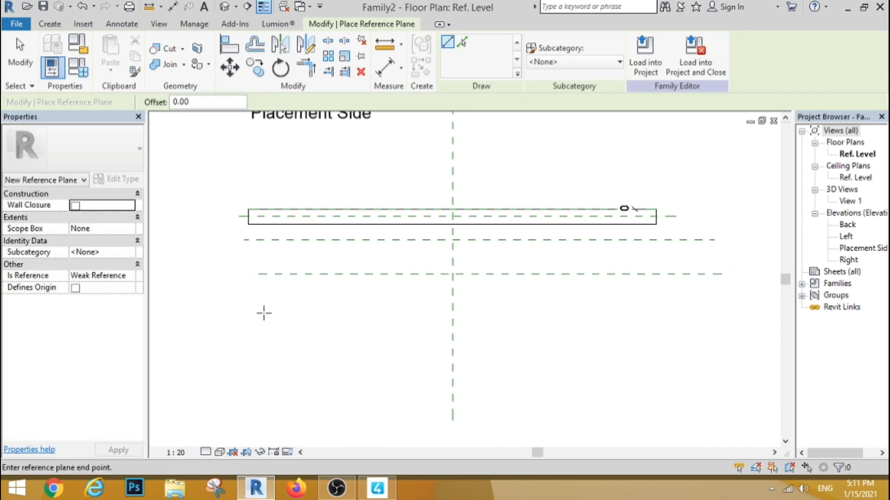
pyautogui.click(724, 312)
pyautogui.press('Escape')
pyautogui.press('Escape')
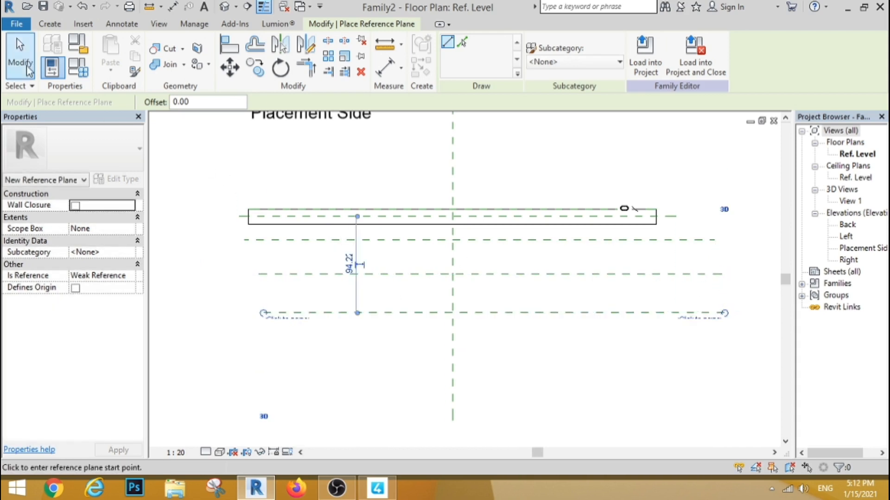
# Set the uppermost new reference plane 12 cm from the wall's centre plane
pyautogui.click(288, 240)
pyautogui.scroll(1, 323, 256)
pyautogui.scroll(3, 323, 256)
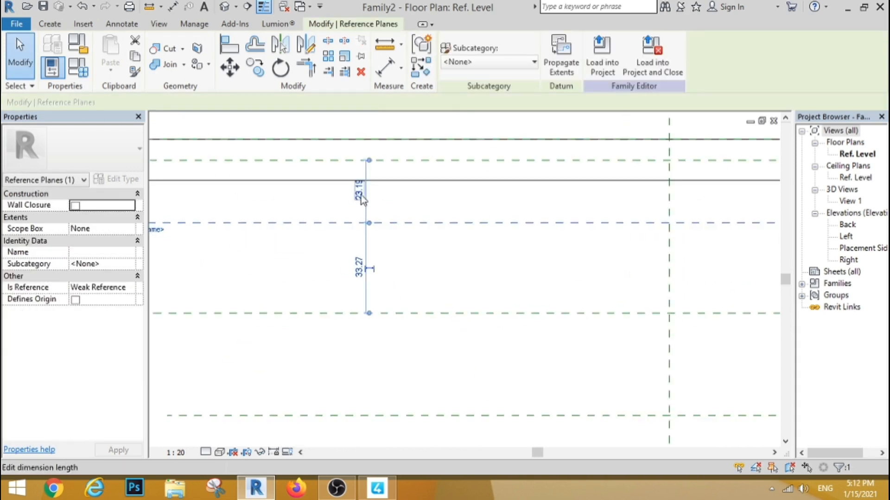
pyautogui.click(362, 195)
pyautogui.write('12')
pyautogui.press('Return')
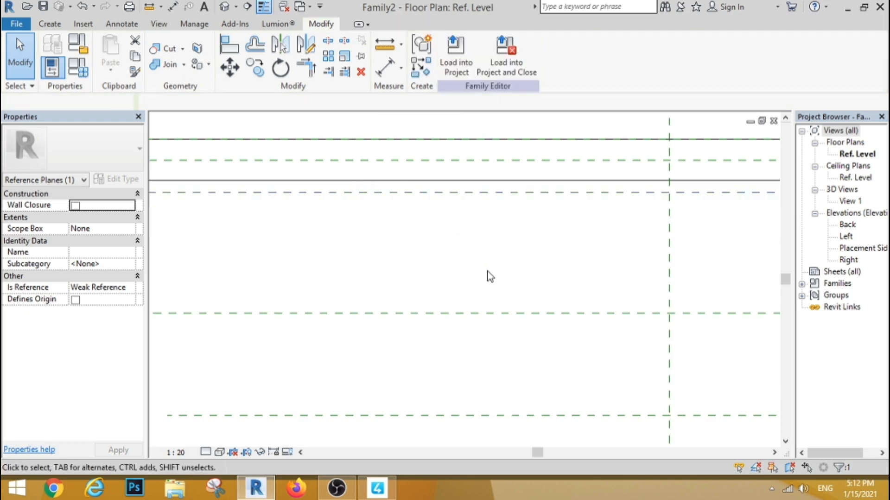
pyautogui.press('Escape')
# Set the middle new reference plane 15 cm below the uppermost new one, measuring from that plane instead of the wall centre
pyautogui.click(440, 313)
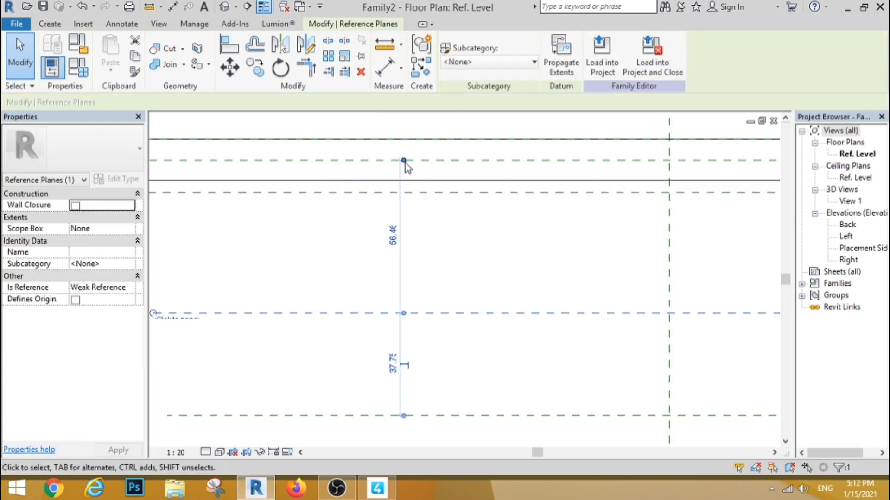
pyautogui.moveTo(404, 163); pyautogui.dragTo(409, 192)
pyautogui.click(393, 250)
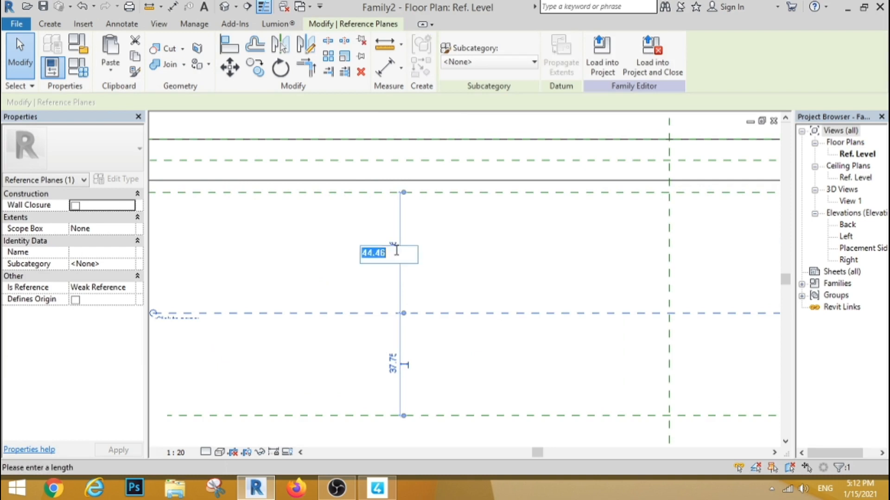
pyautogui.write('15')
pyautogui.press('Return')
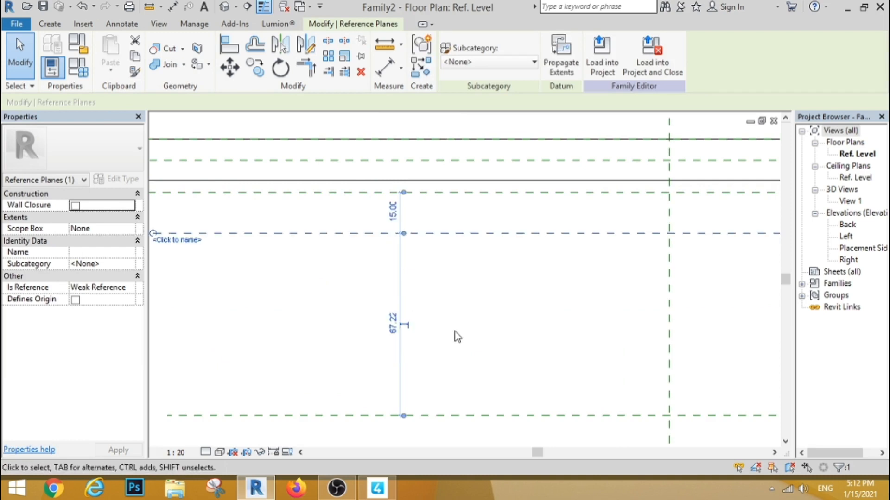
# Space the lowest reference plane below the middle one by the same 15 cm as between the two planes above
pyautogui.click(463, 416)
pyautogui.press('Escape')
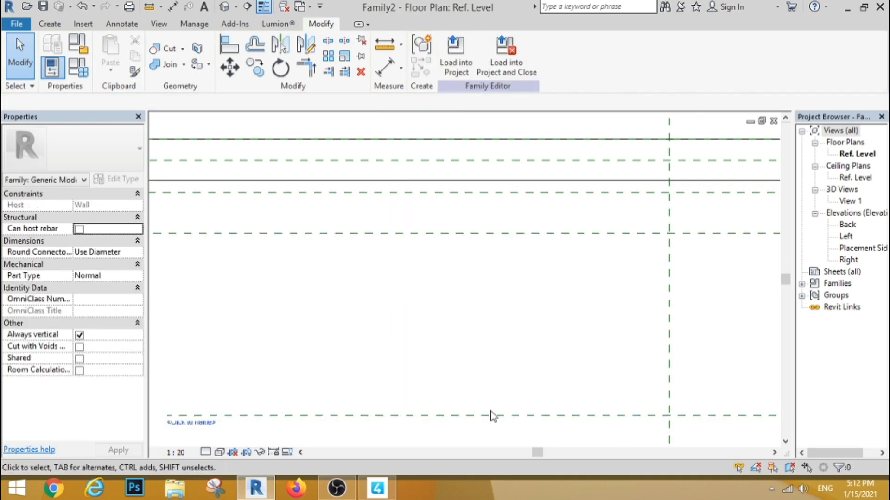
pyautogui.click(491, 417)
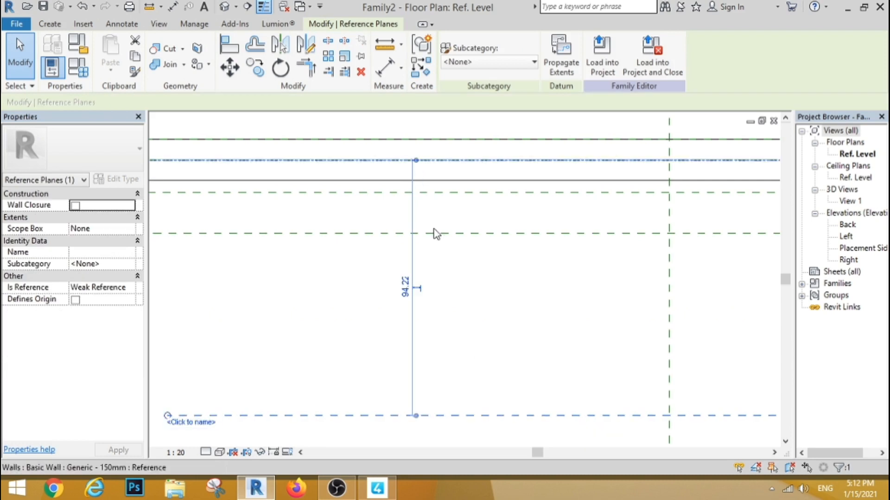
pyautogui.moveTo(433, 229); pyautogui.dragTo(438, 234)
pyautogui.click(406, 325)
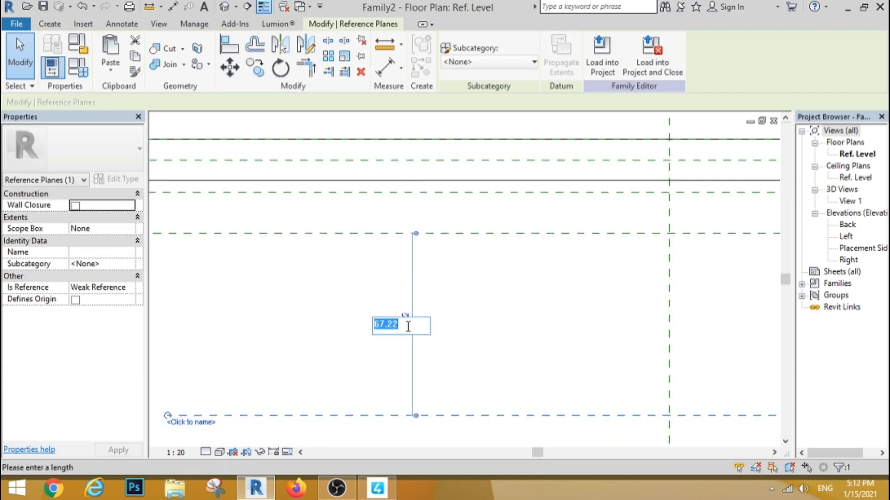
pyautogui.click(509, 335)
pyautogui.click(465, 363)
pyautogui.scroll(-5, 355, 248)
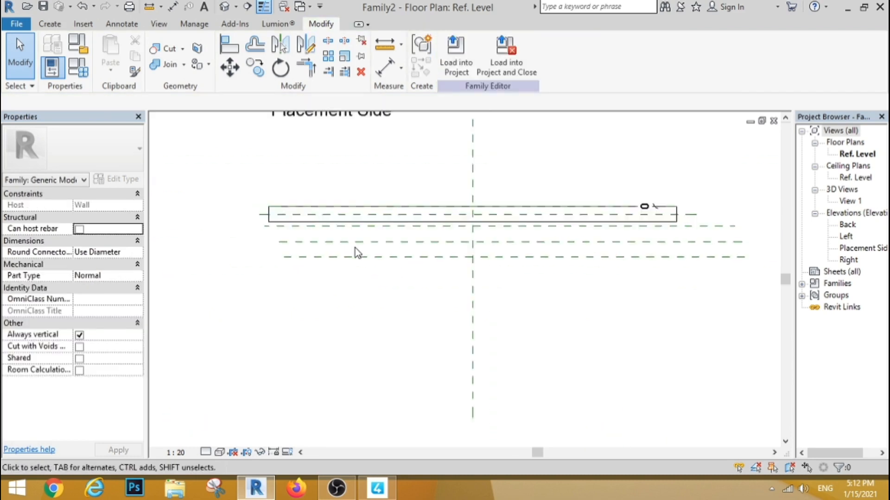
# In the Back elevation, draw a horizontal reference plane near the wall's base and set it 5 cm above Ref. Level
pyautogui.doubleClick(847, 225)
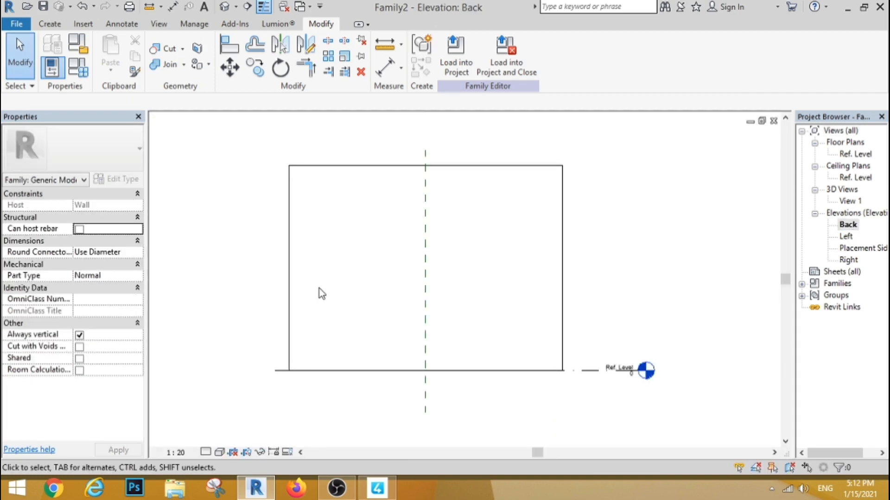
pyautogui.scroll(4, 323, 337)
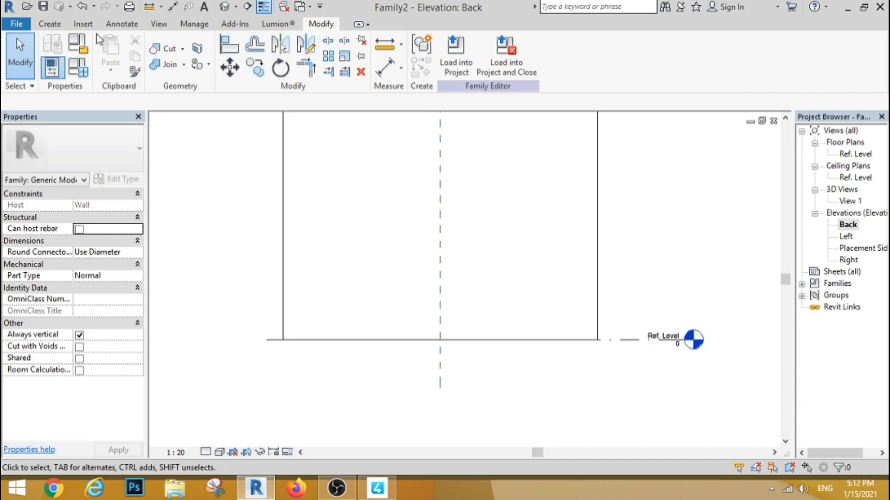
pyautogui.click(50, 24)
pyautogui.click(687, 56)
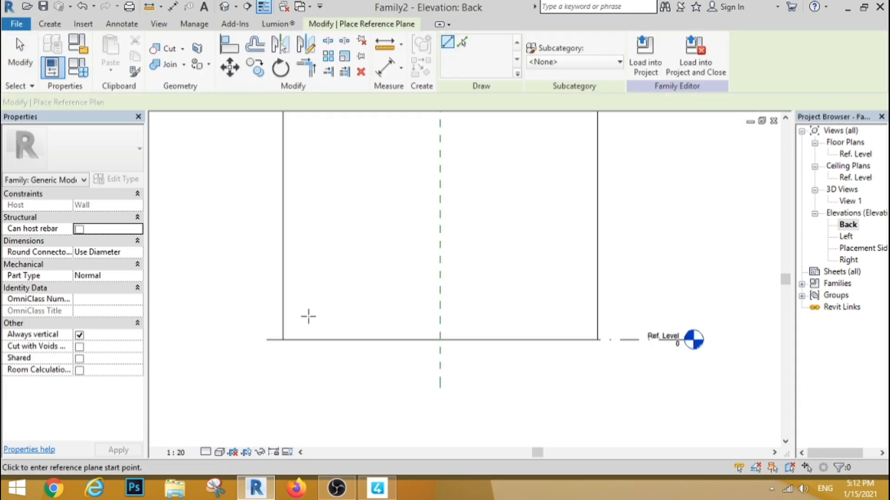
pyautogui.click(309, 319)
pyautogui.click(650, 319)
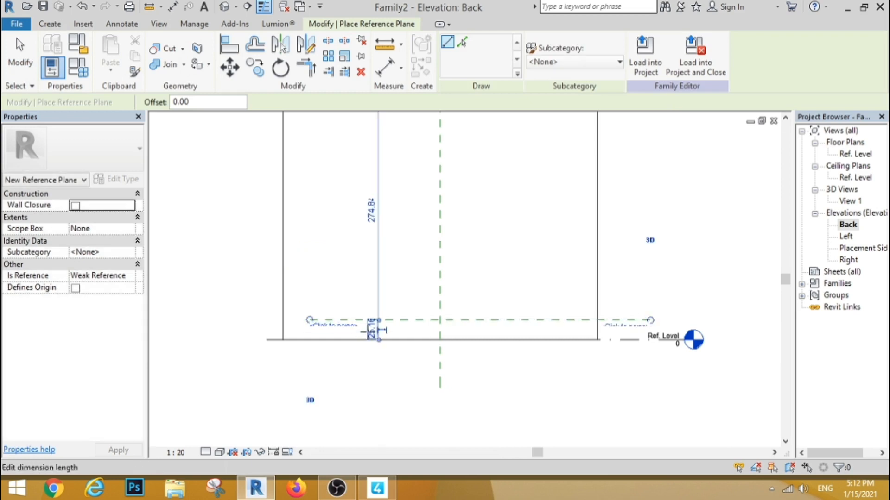
pyautogui.click(371, 331)
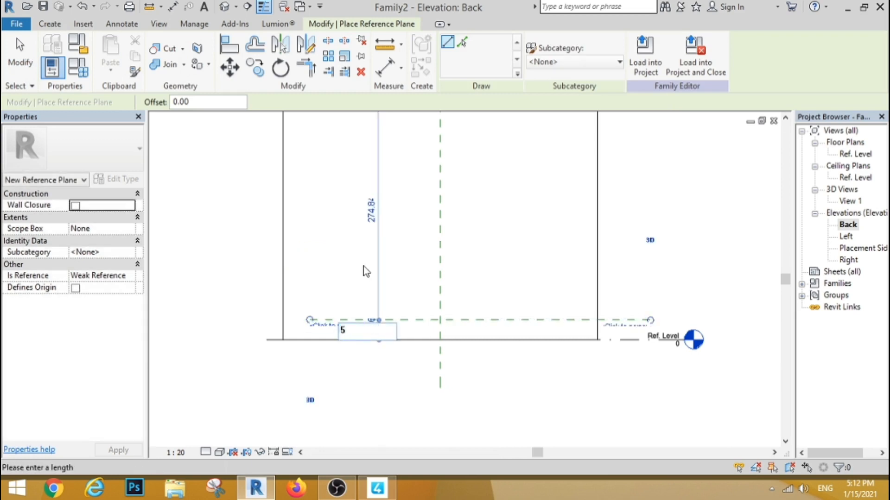
pyautogui.write('5')
pyautogui.press('Return')
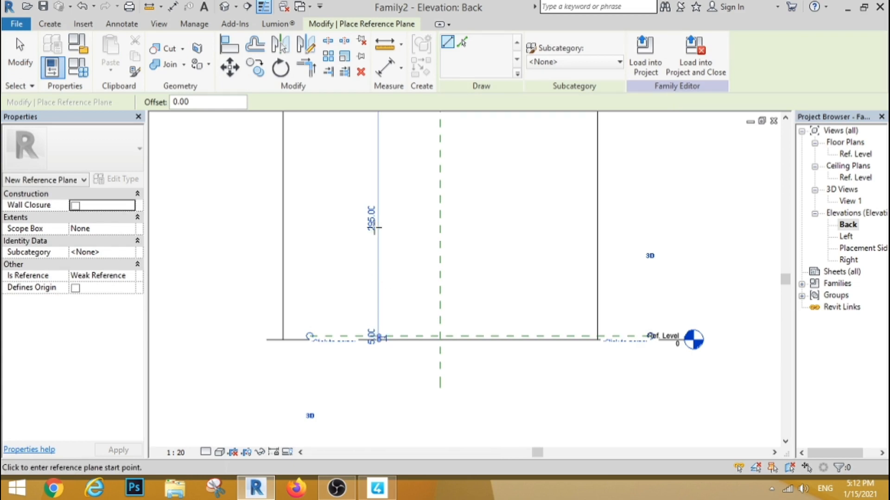
# Draw a second horizontal reference plane across the upper wall and set it 200 cm above the base reference plane
pyautogui.click(322, 168)
pyautogui.click(662, 168)
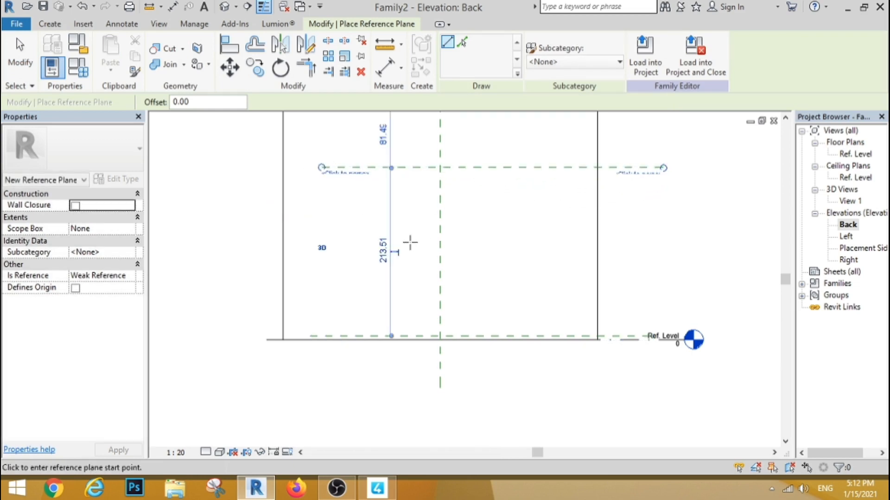
pyautogui.click(397, 252)
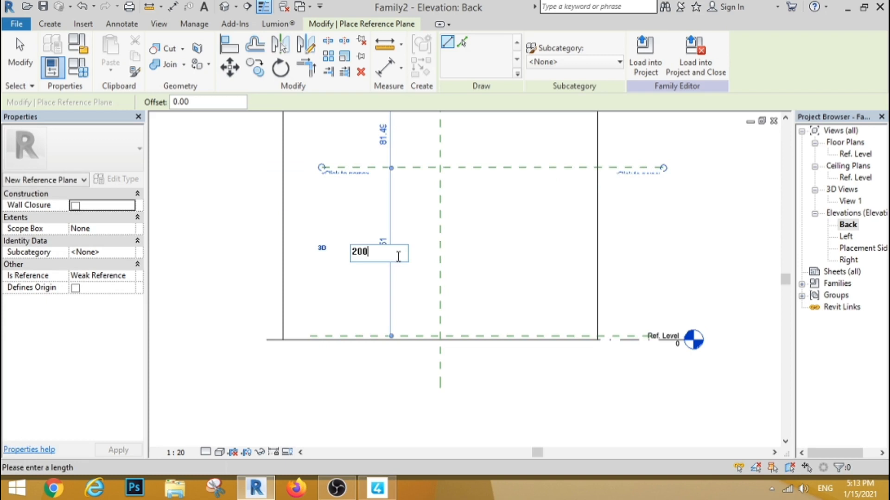
pyautogui.press('Return')
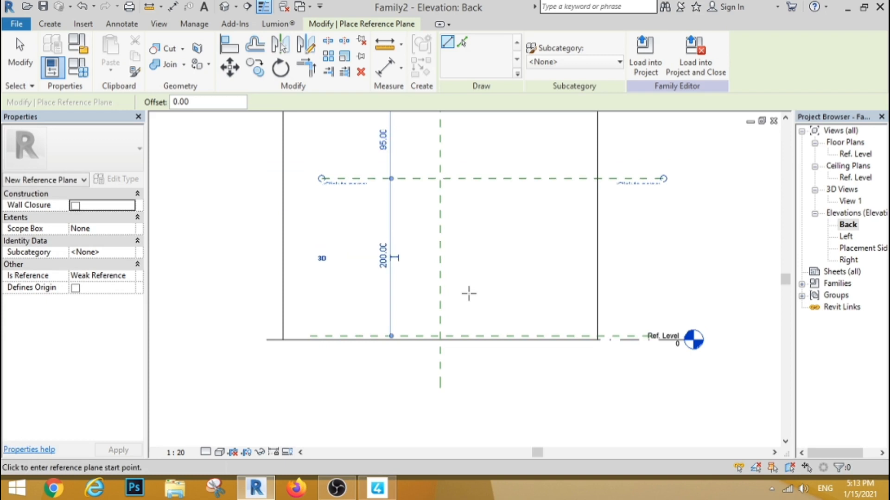
# Draw another horizontal reference plane low on the wall and set it 20 cm above the base reference plane
pyautogui.click(309, 305)
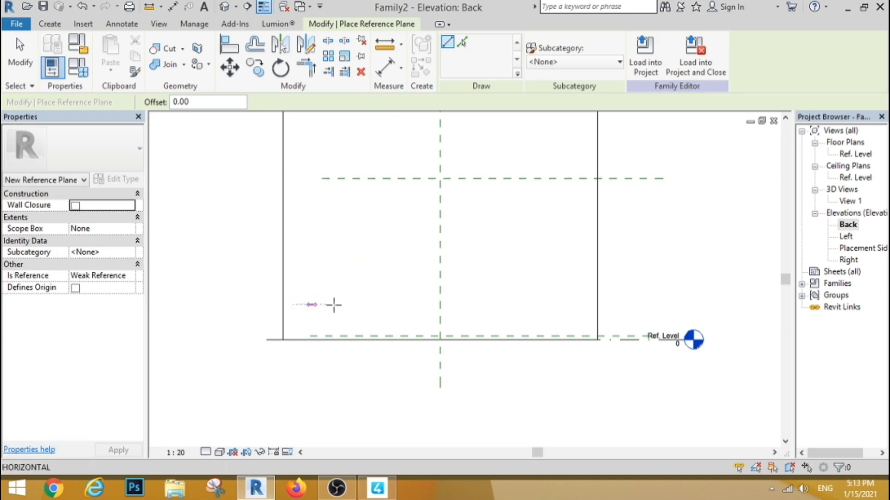
pyautogui.click(661, 304)
pyautogui.click(373, 320)
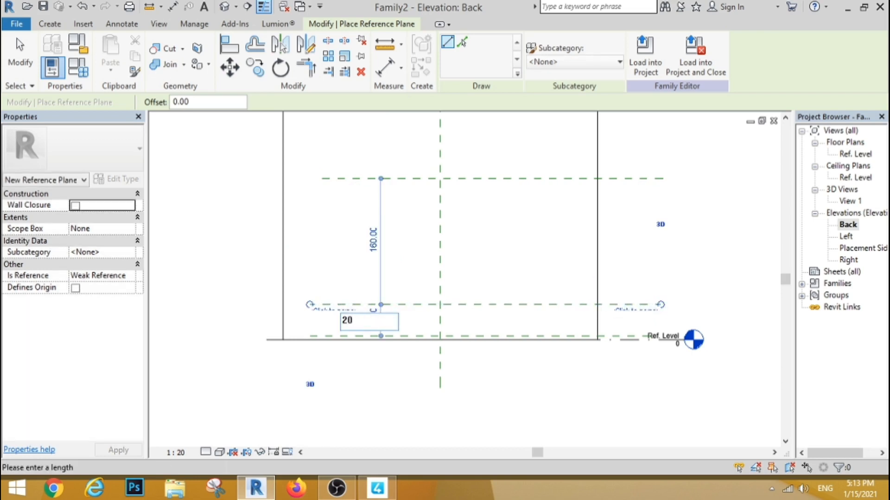
pyautogui.write('20')
pyautogui.press('Return')
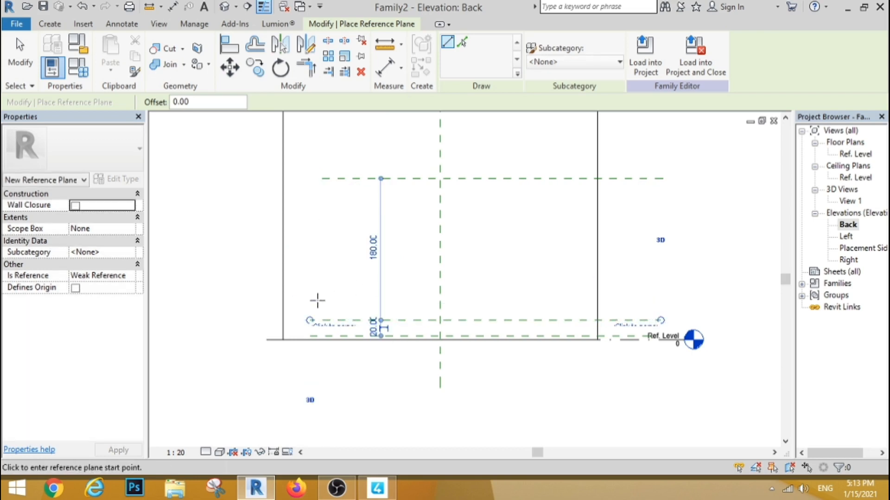
# Draw a horizontal reference plane above the low 20 cm one and set it 12 cm above that plane
pyautogui.click(317, 301)
pyautogui.click(660, 301)
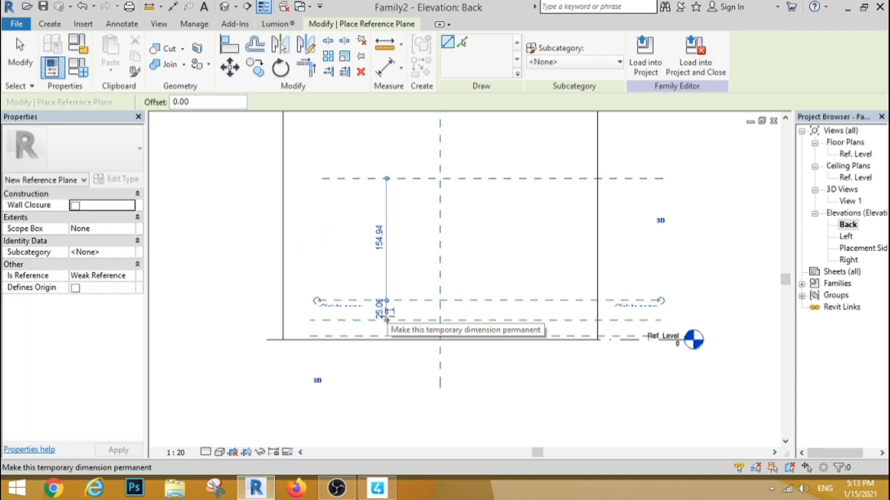
pyautogui.scroll(3, 388, 313)
pyautogui.click(379, 309)
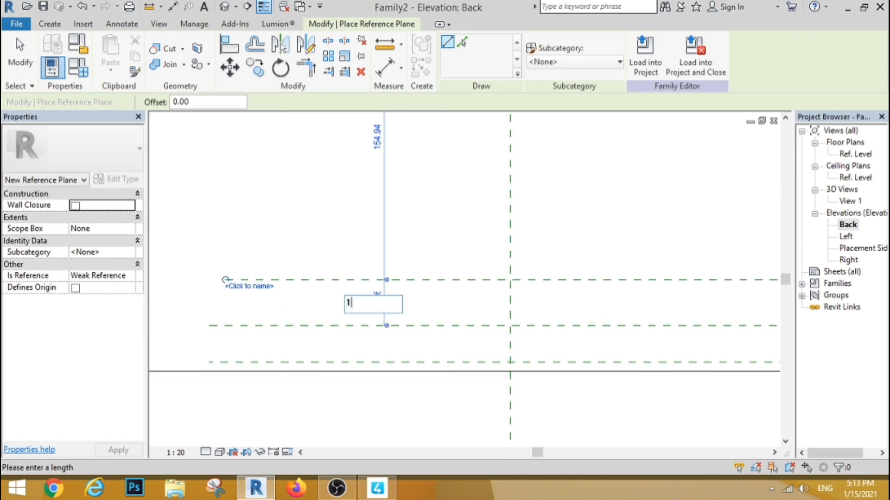
pyautogui.press('Return')
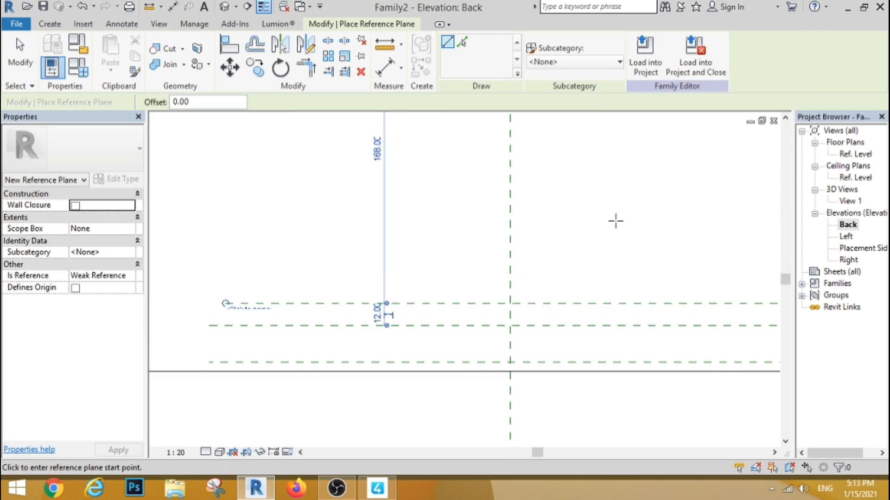
# Draw a vertical reference plane between the centre plane and the wall's right edge, and set it 85 cm from the centre
pyautogui.scroll(-4, 364, 291)
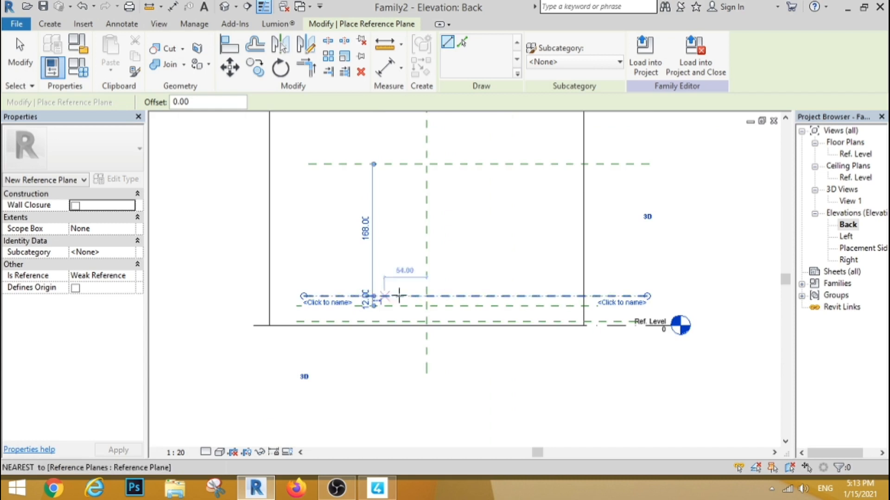
pyautogui.click(529, 134)
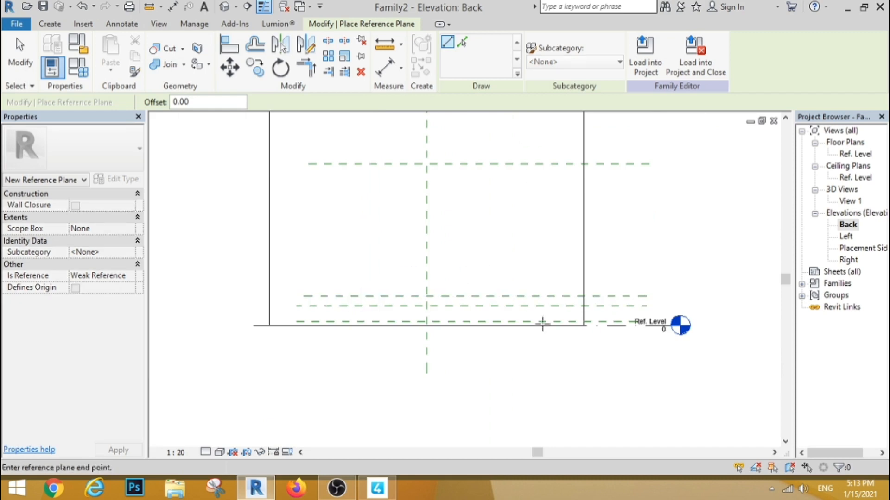
pyautogui.click(529, 410)
pyautogui.click(478, 175)
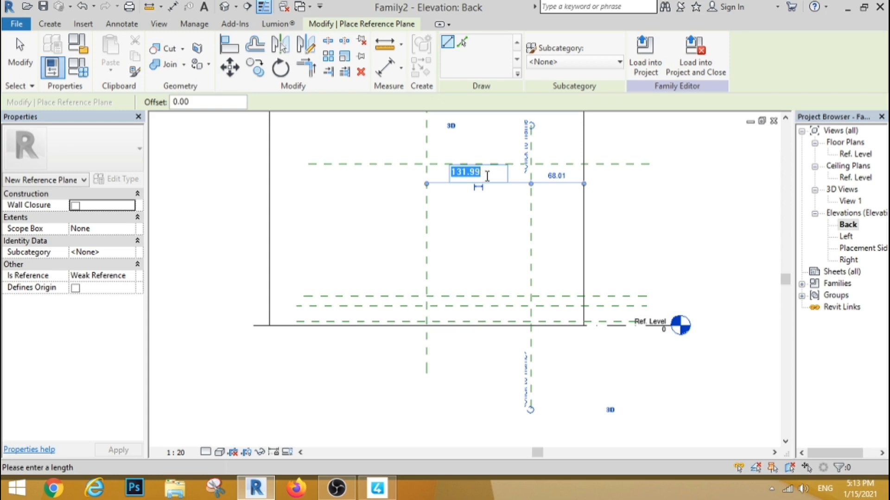
pyautogui.press('Return')
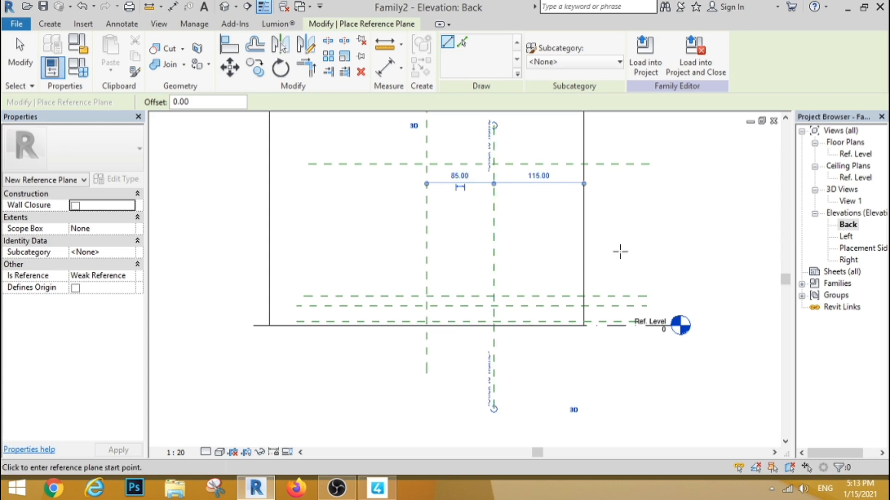
# Draw a matching vertical reference plane on the left side of the wall and set it 85 cm from the centre plane
pyautogui.click(353, 144)
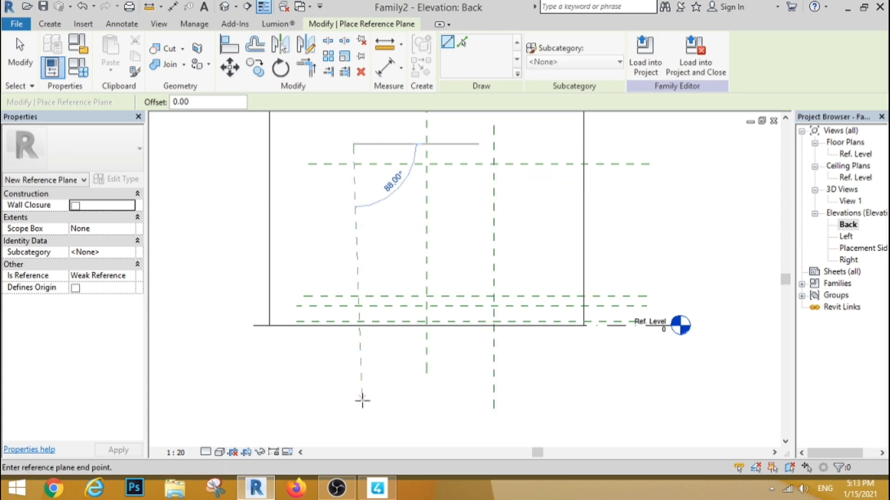
pyautogui.click(353, 406)
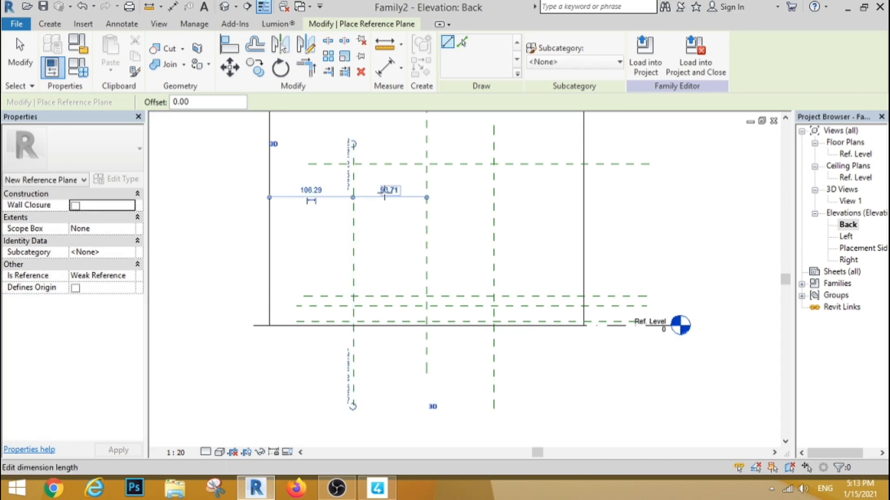
pyautogui.click(386, 186)
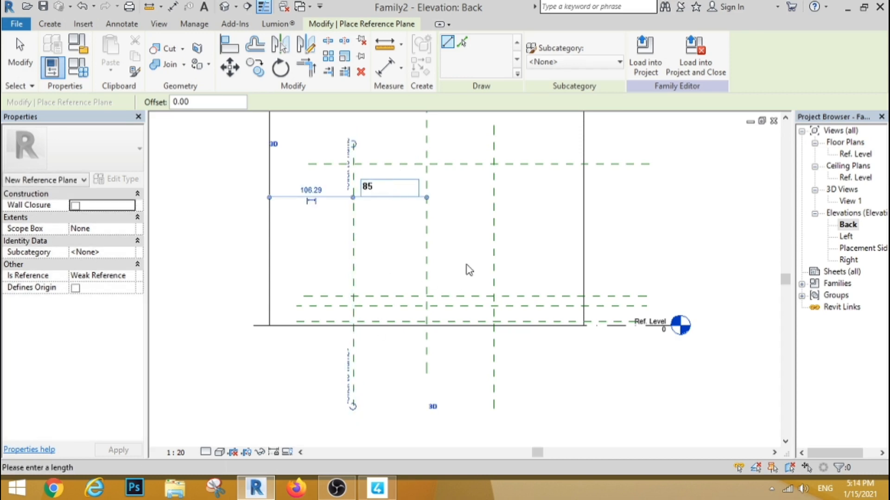
pyautogui.write('85')
pyautogui.press('Return')
pyautogui.press('Escape')
pyautogui.press('Escape')
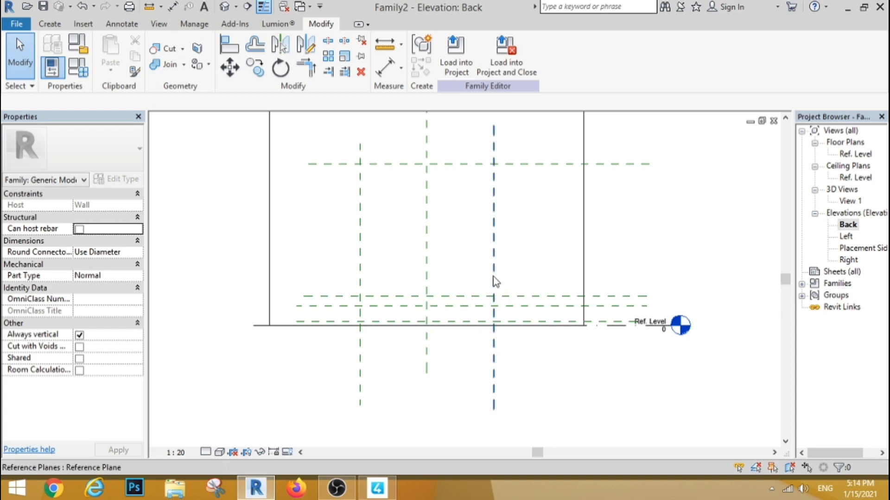
# Set both vertical side reference planes to 100 cm from the centre plane
pyautogui.click(494, 291)
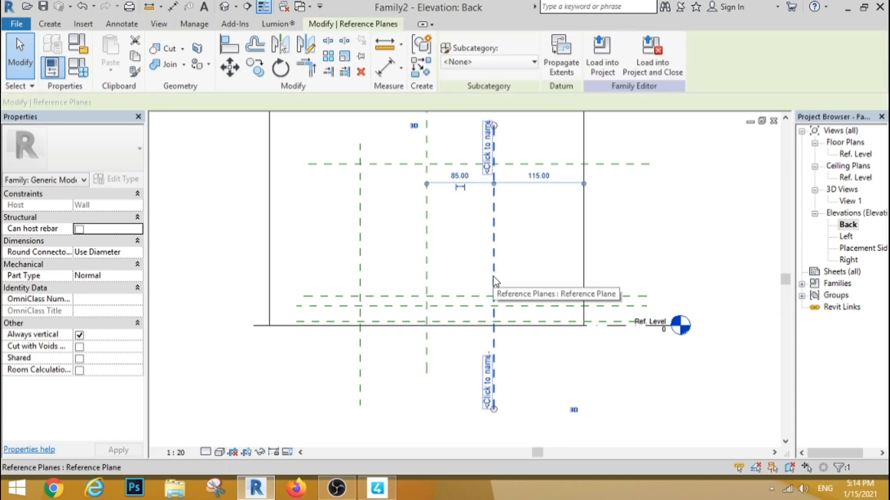
pyautogui.click(456, 175)
pyautogui.write('100')
pyautogui.press('Return')
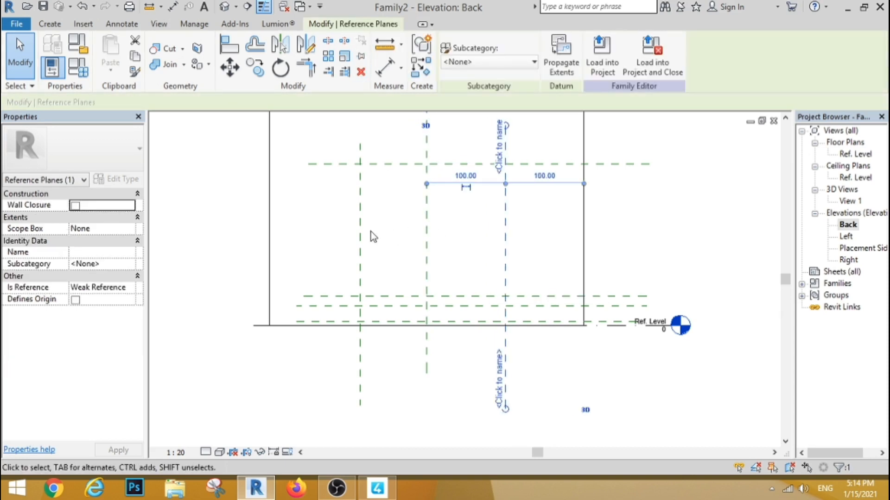
pyautogui.click(360, 238)
pyautogui.click(392, 187)
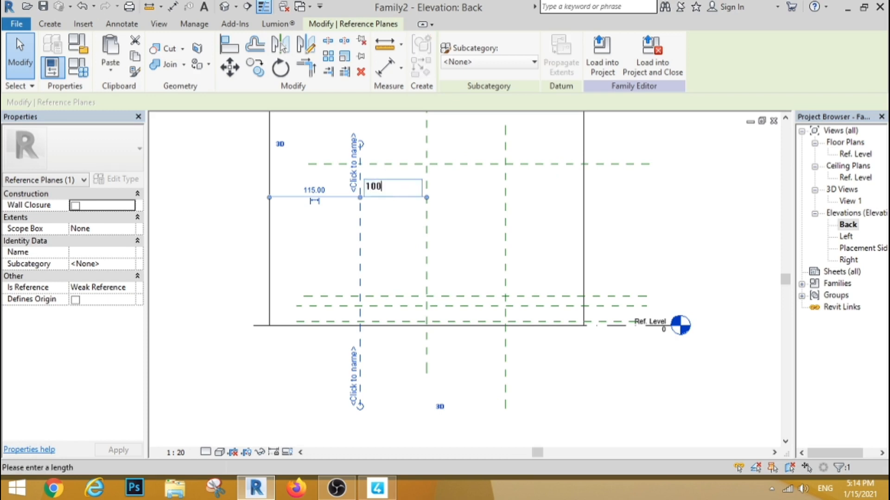
pyautogui.write('100')
pyautogui.press('Return')
pyautogui.click(556, 209)
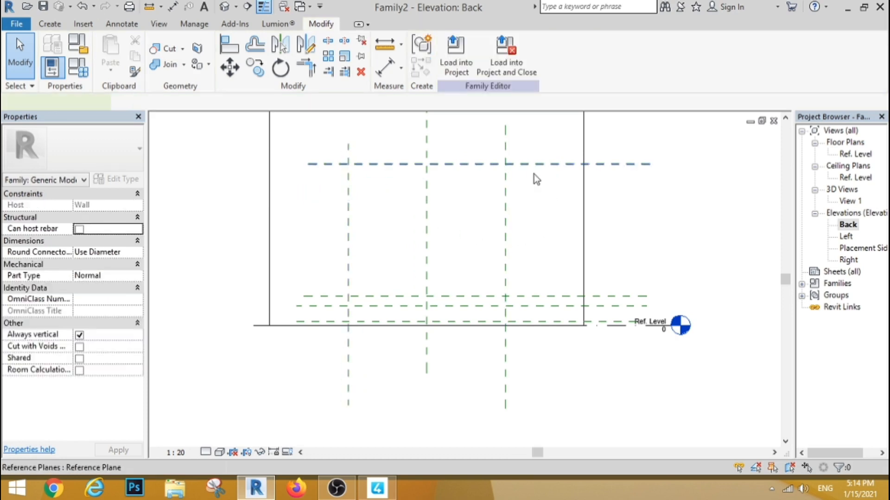
# Measure the upper horizontal reference plane from the base reference plane and set that distance to 170 cm
pyautogui.click(533, 165)
pyautogui.moveTo(377, 296); pyautogui.dragTo(378, 321)
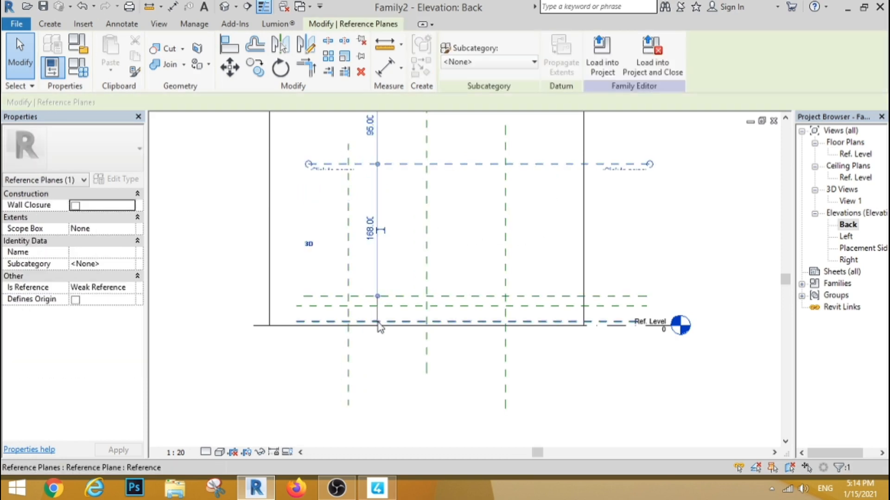
pyautogui.click(373, 244)
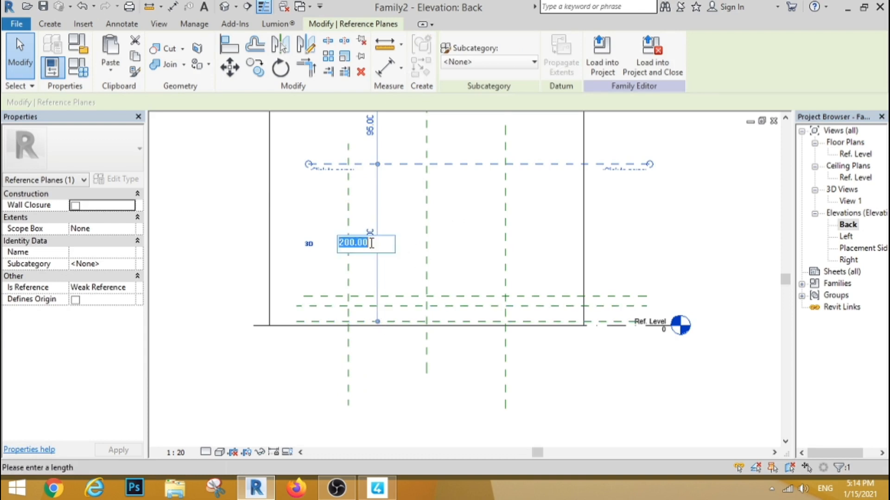
pyautogui.write('170')
pyautogui.press('Return')
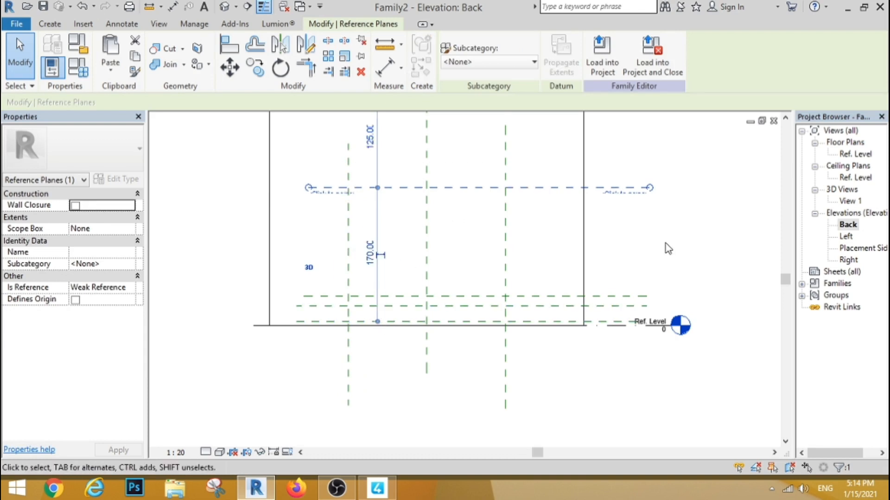
pyautogui.click(663, 264)
# Create an extrusion from a rectangle spanning the two side reference planes, from the upper horizontal plane down to the base plane
pyautogui.moveTo(505, 326); pyautogui.dragTo(435, 304, button='middle')
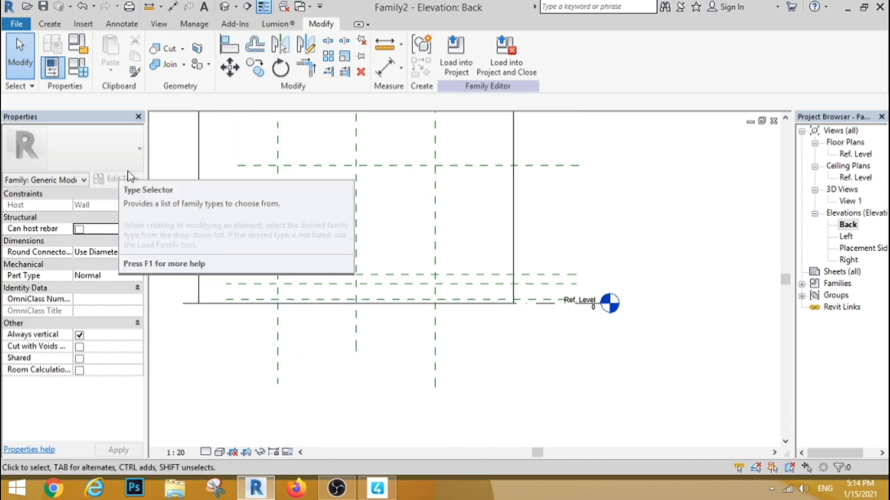
pyautogui.click(50, 24)
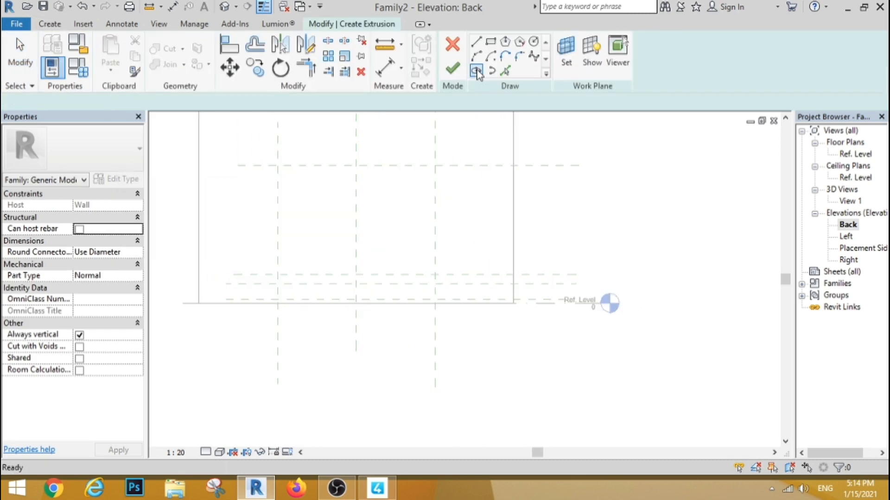
pyautogui.click(492, 44)
pyautogui.click(278, 166)
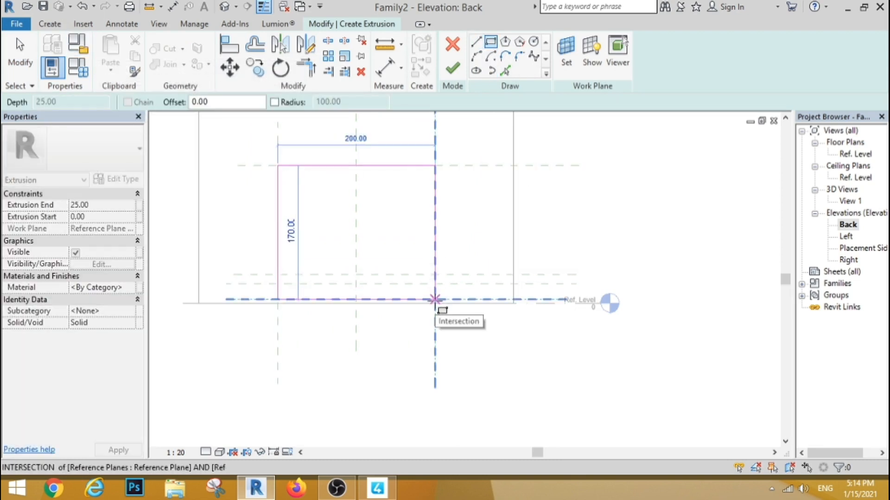
pyautogui.click(434, 300)
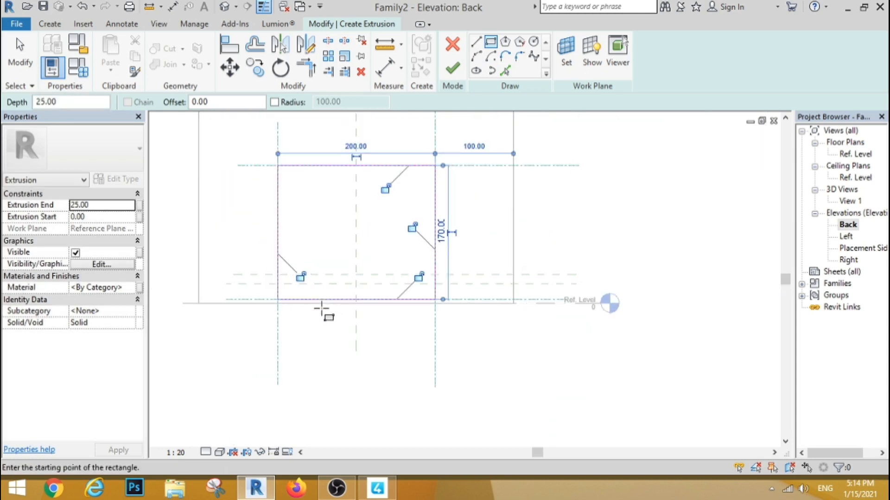
pyautogui.click(452, 68)
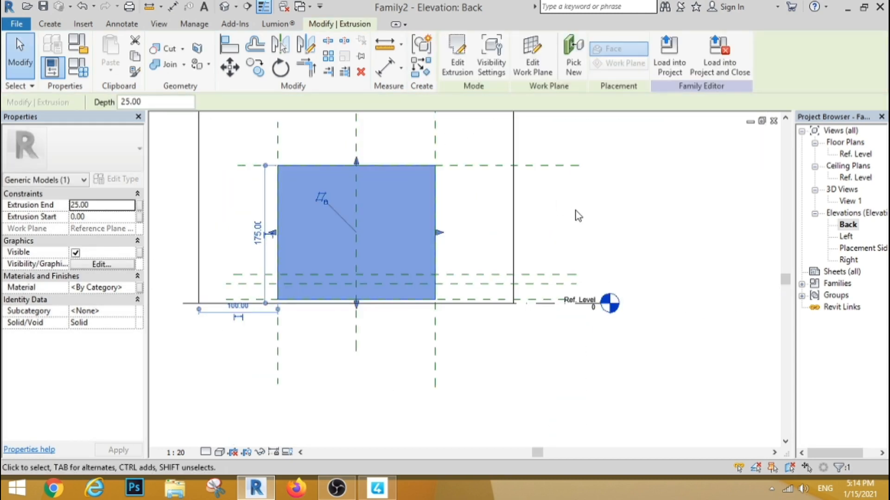
pyautogui.click(711, 195)
# In the Ref. Level plan, fit the extrusion's thickness between the wall face and the nearest parallel reference plane, and show the result in 3D
pyautogui.doubleClick(856, 154)
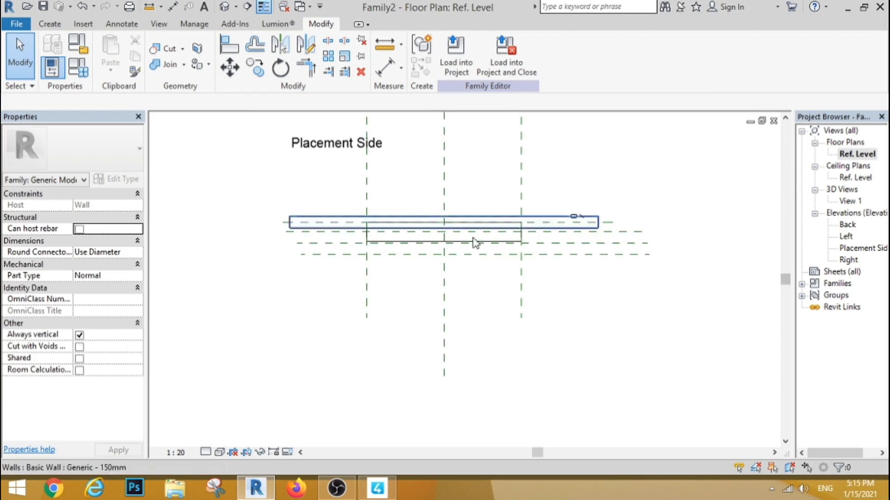
pyautogui.scroll(3, 405, 238)
pyautogui.click(449, 189)
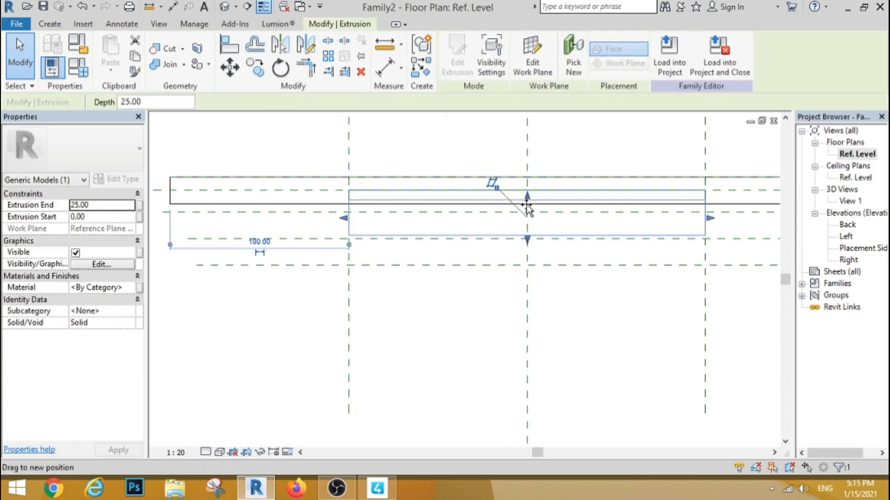
pyautogui.moveTo(527, 202); pyautogui.dragTo(527, 205)
pyautogui.moveTo(527, 240); pyautogui.dragTo(527, 212)
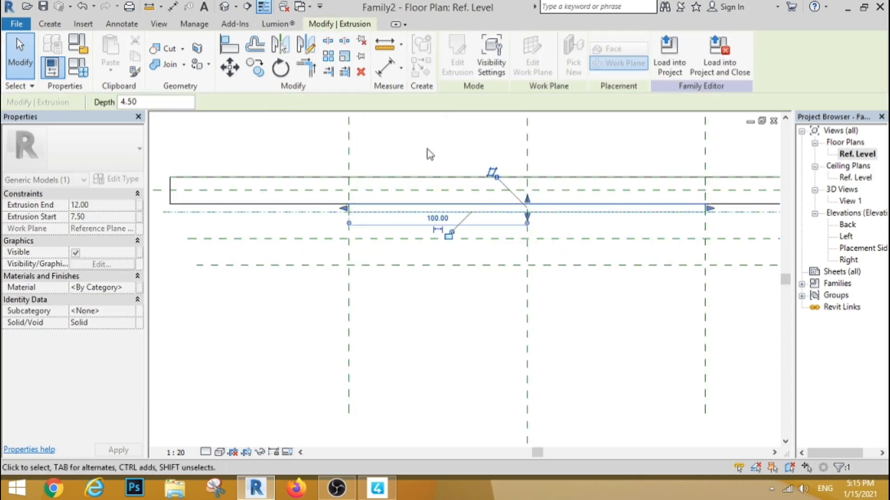
pyautogui.click(427, 149)
pyautogui.click(224, 6)
pyautogui.scroll(3, 456, 292)
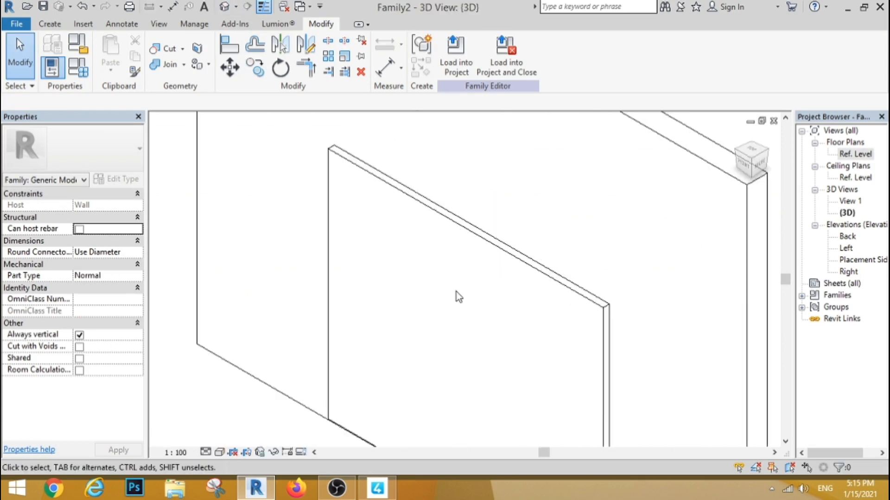
pyautogui.scroll(-2, 457, 292)
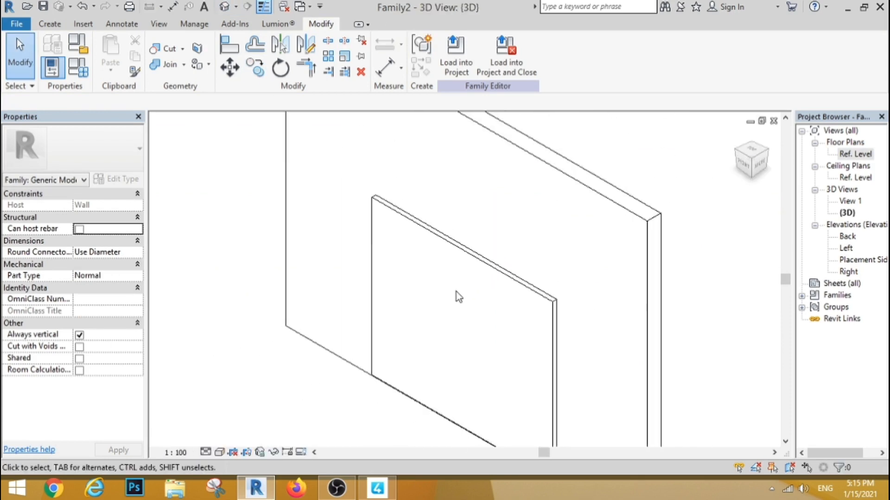
# In the Back elevation, start another extrusion and sketch a rectangle between the side planes, from the 20 cm plane down to the base plane
pyautogui.doubleClick(848, 237)
pyautogui.scroll(-2, 369, 246)
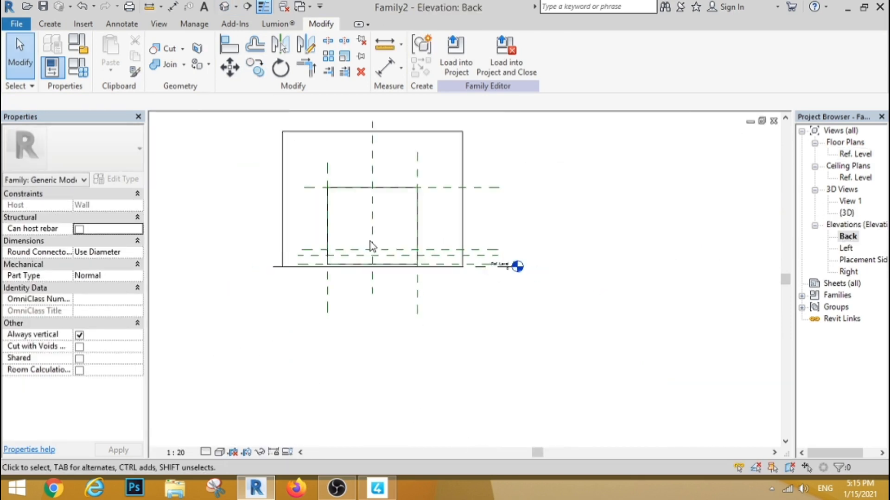
pyautogui.scroll(5, 331, 272)
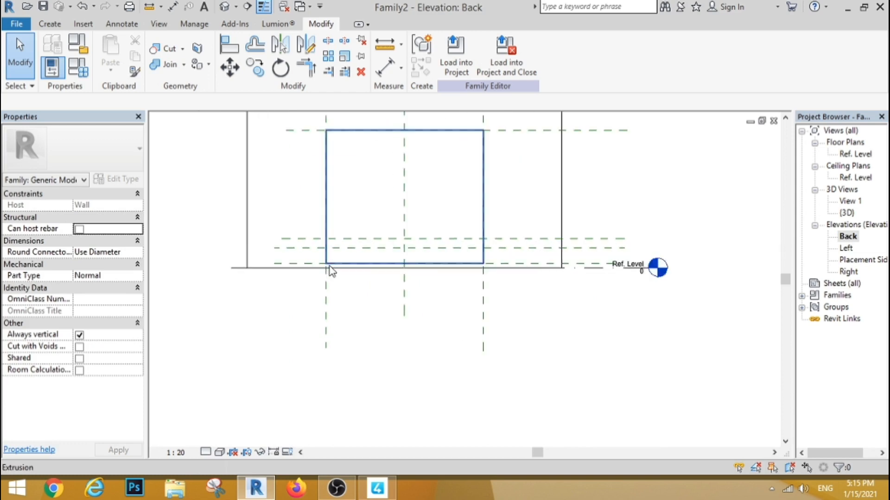
pyautogui.click(50, 23)
pyautogui.click(113, 54)
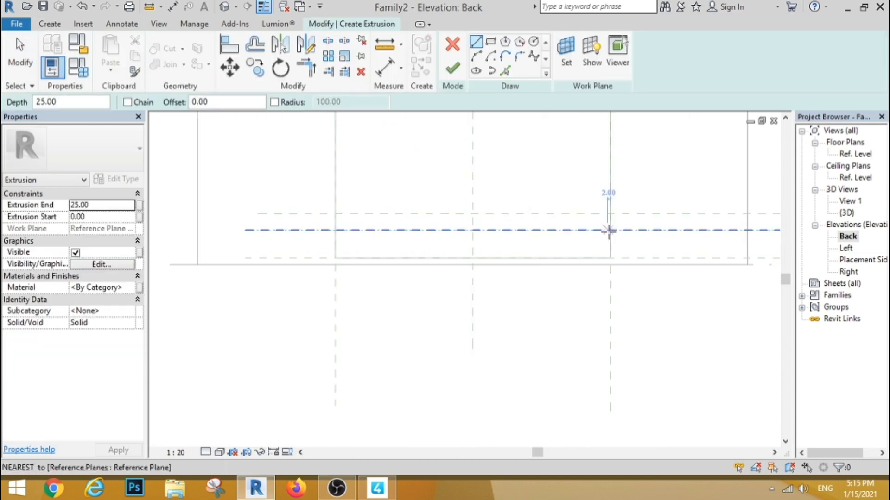
pyautogui.click(608, 230)
pyautogui.click(491, 42)
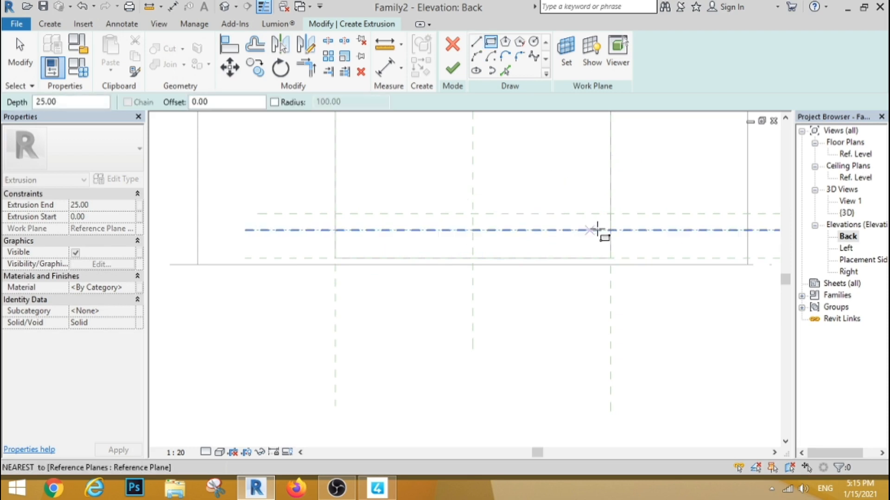
pyautogui.click(611, 231)
pyautogui.click(335, 258)
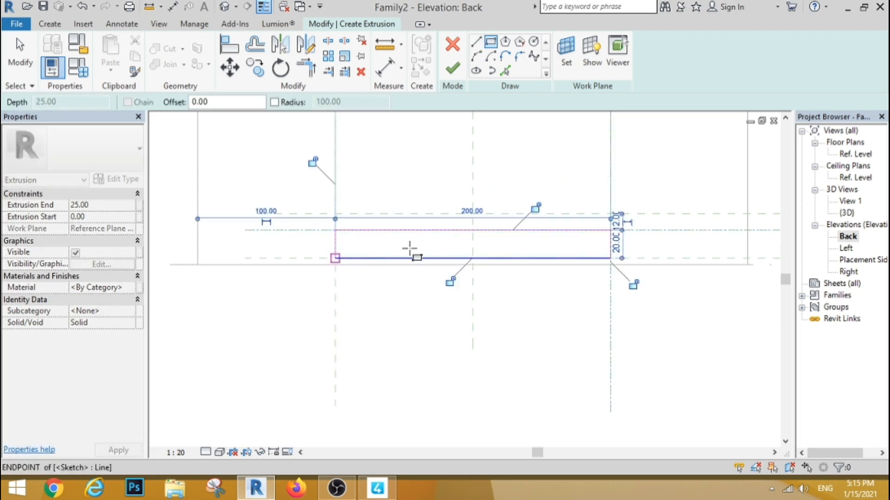
# Add an inner rectangle to the lower box sketch, offset 1 cm inside the outer rectangle
pyautogui.write('1')
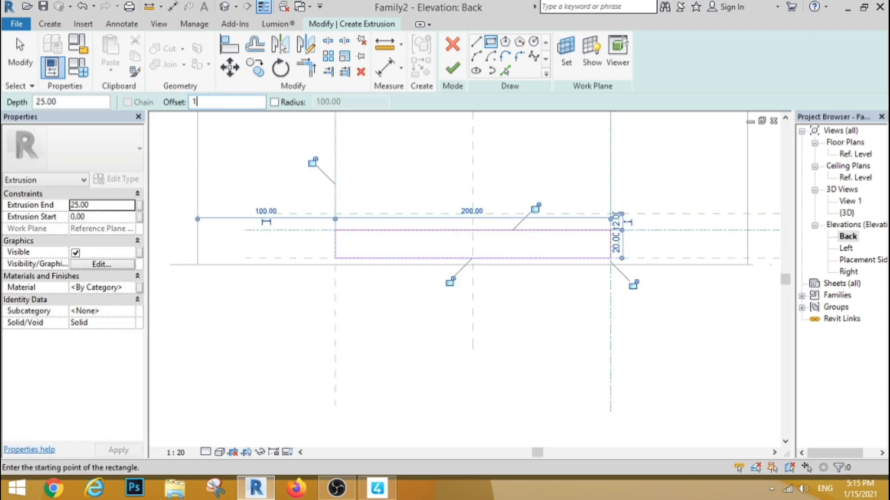
pyautogui.click(610, 231)
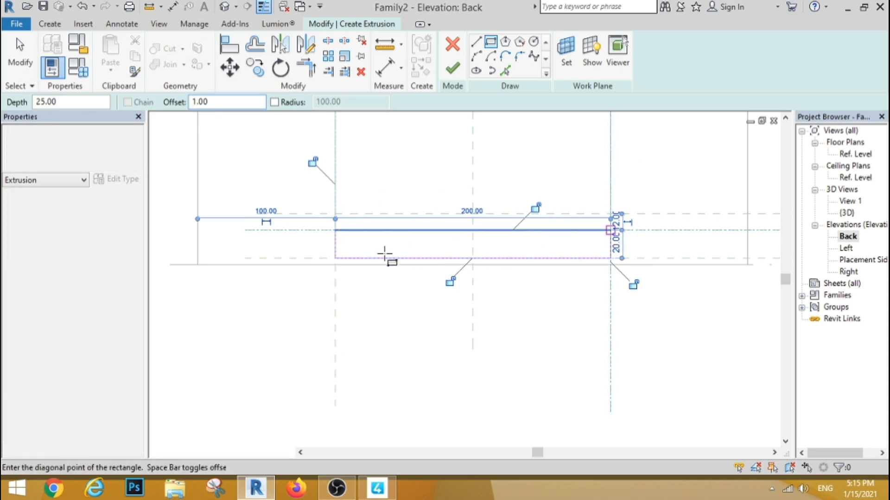
pyautogui.scroll(5, 338, 258)
pyautogui.scroll(3, 345, 258)
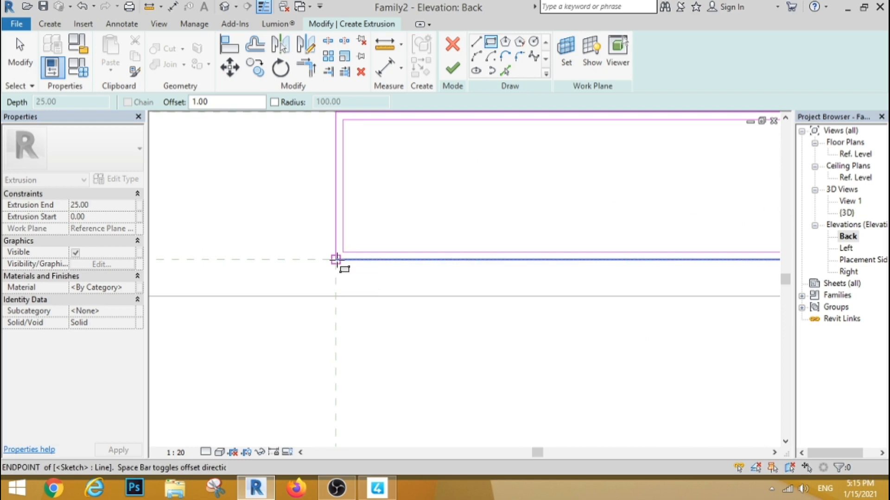
pyautogui.click(335, 260)
pyautogui.press('Escape')
pyautogui.scroll(-4, 218, 214)
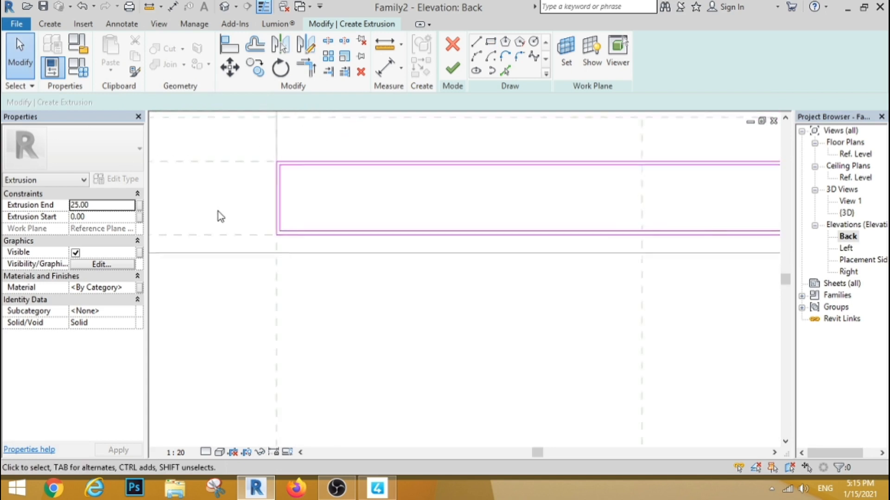
pyautogui.scroll(2, 219, 216)
pyautogui.scroll(-2, 220, 216)
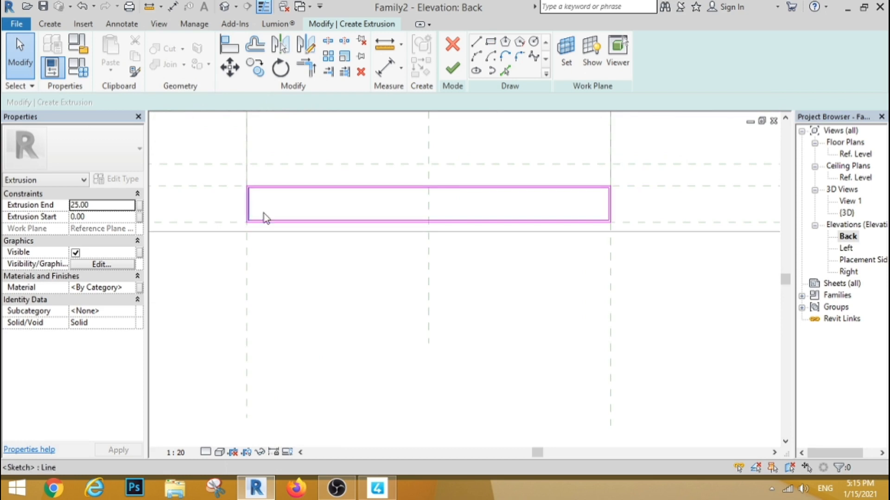
pyautogui.scroll(1, 402, 199)
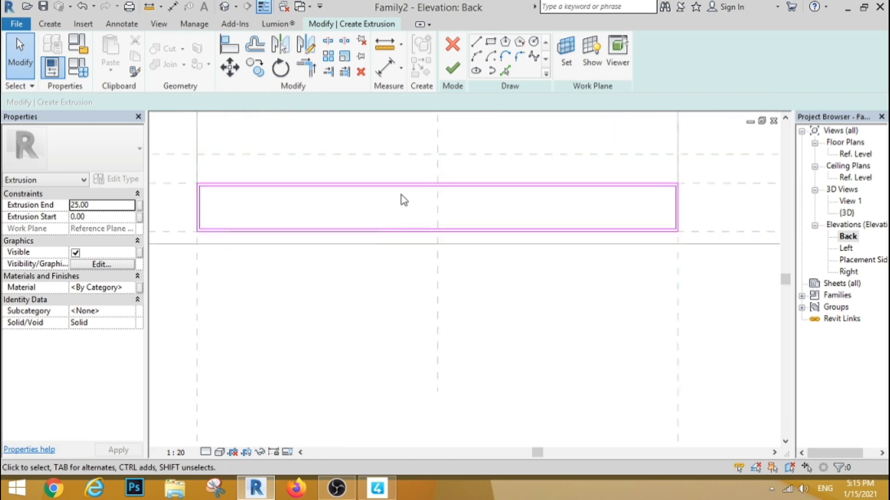
# Draw a vertical line on the centre plane between the inner rectangle's upper and lower edges
pyautogui.click(477, 42)
pyautogui.click(441, 184)
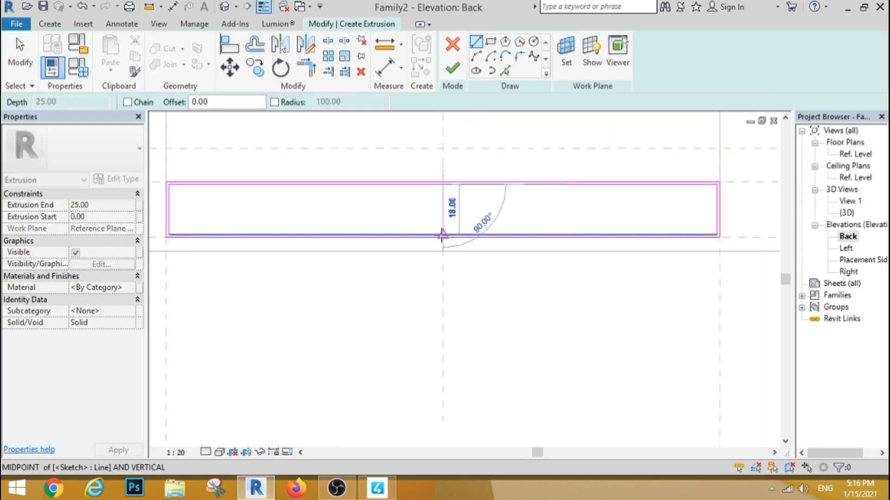
pyautogui.click(442, 236)
pyautogui.press('Escape')
pyautogui.press('Escape')
pyautogui.scroll(5, 429, 188)
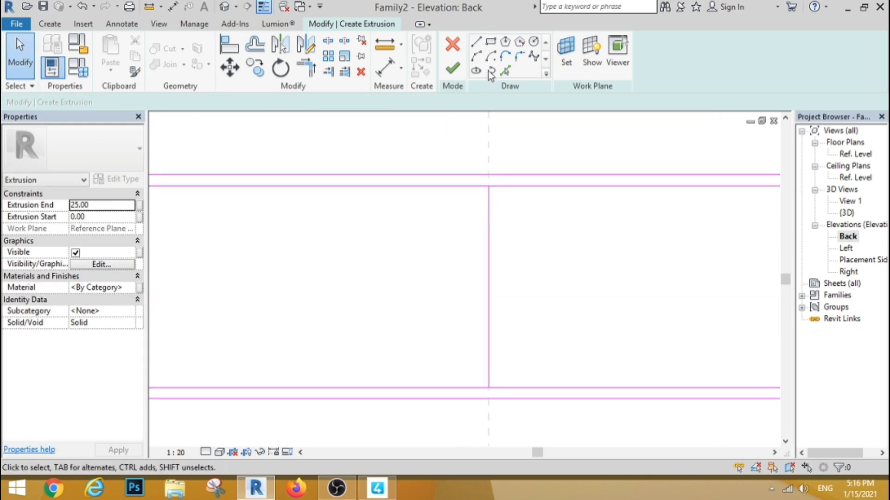
# Create divider lines offset 1 cm to each side of the vertical centre line and delete the centre line
pyautogui.click(476, 42)
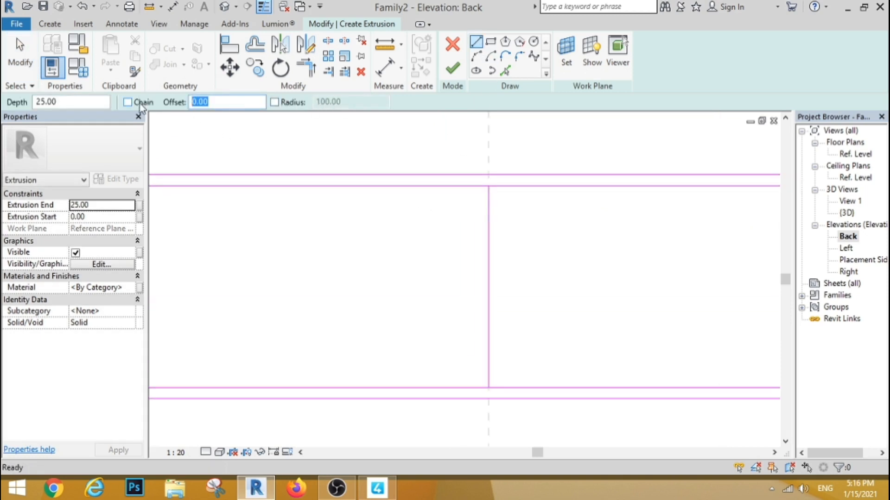
pyautogui.click(505, 70)
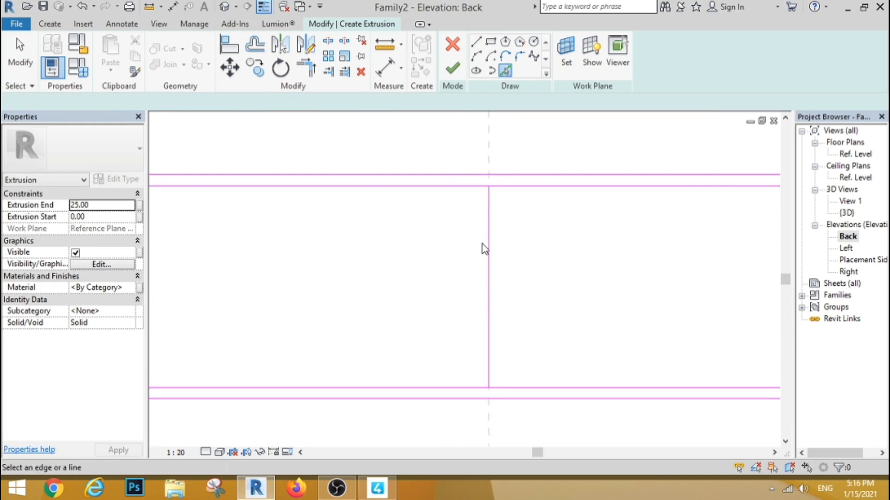
pyautogui.click(487, 252)
pyautogui.click(491, 252)
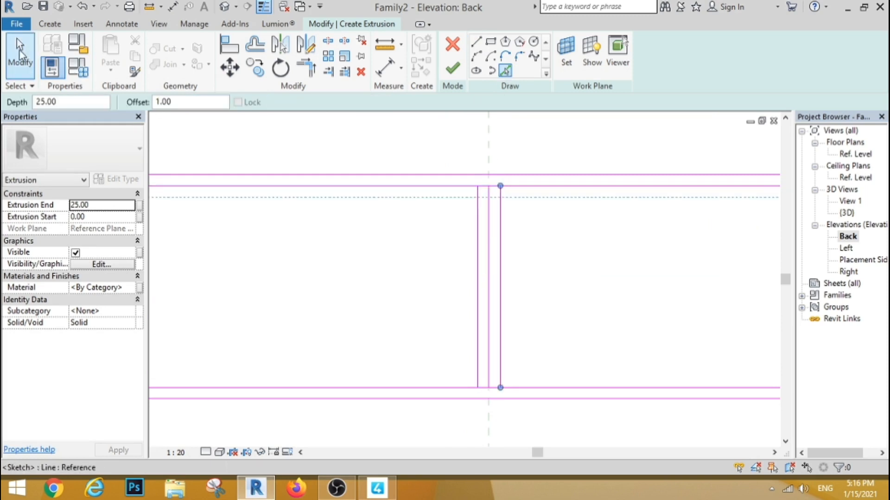
pyautogui.press('Escape')
pyautogui.click(488, 222)
pyautogui.press('Delete')
# Split the inner rectangle's upper and lower edges at the centre reference plane
pyautogui.press('s')
pyautogui.press('l')
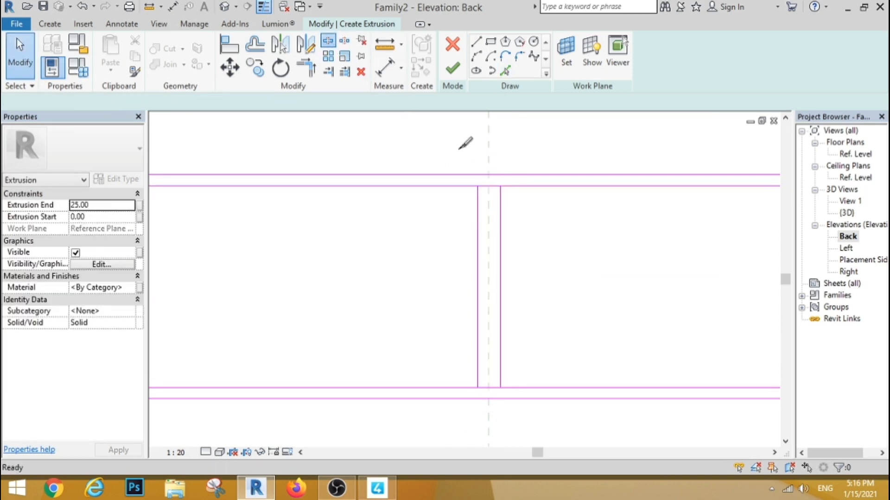
pyautogui.click(489, 186)
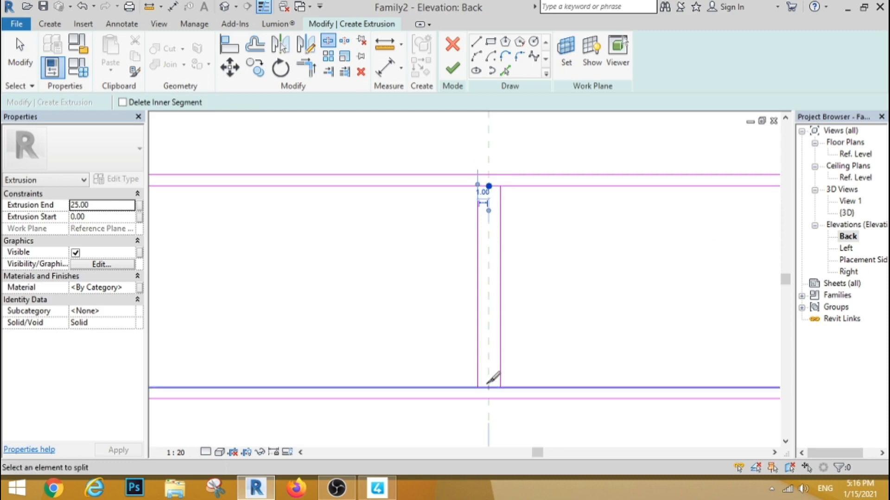
pyautogui.click(490, 388)
# Trim the inner rectangle's split edges to the two divider lines so they form two closed compartments
pyautogui.click(307, 68)
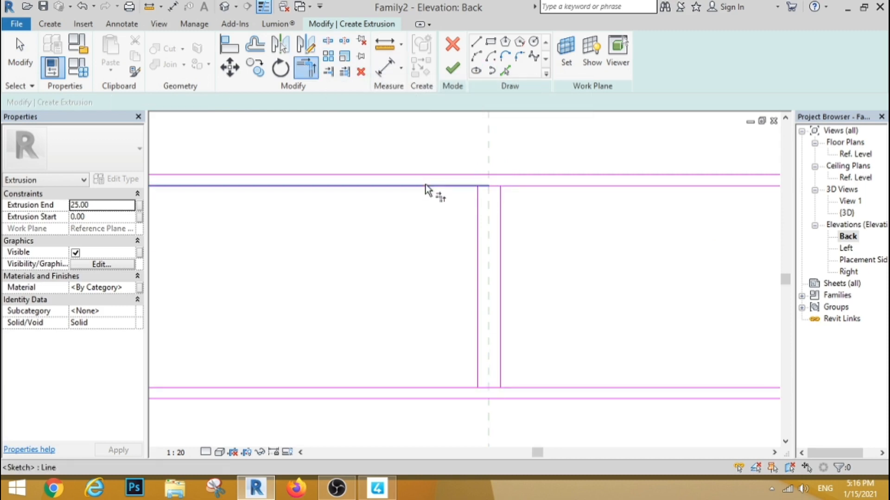
pyautogui.click(518, 186)
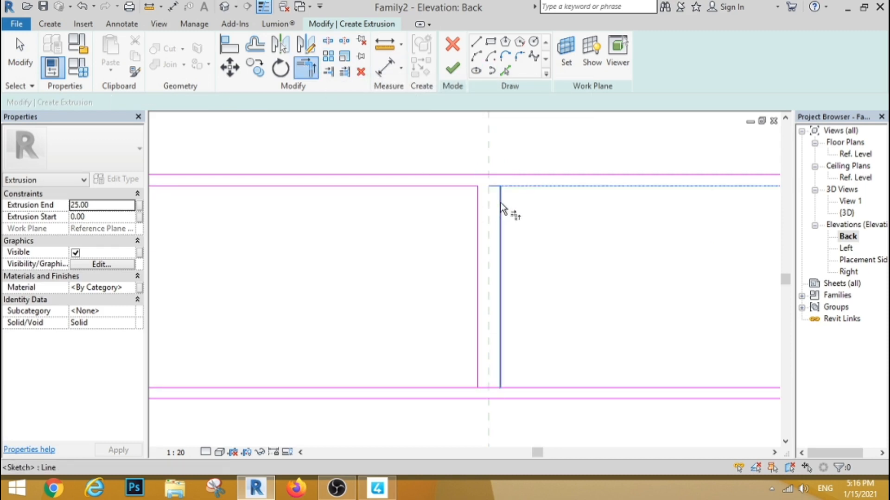
pyautogui.click(501, 209)
pyautogui.scroll(-2, 466, 232)
pyautogui.click(475, 261)
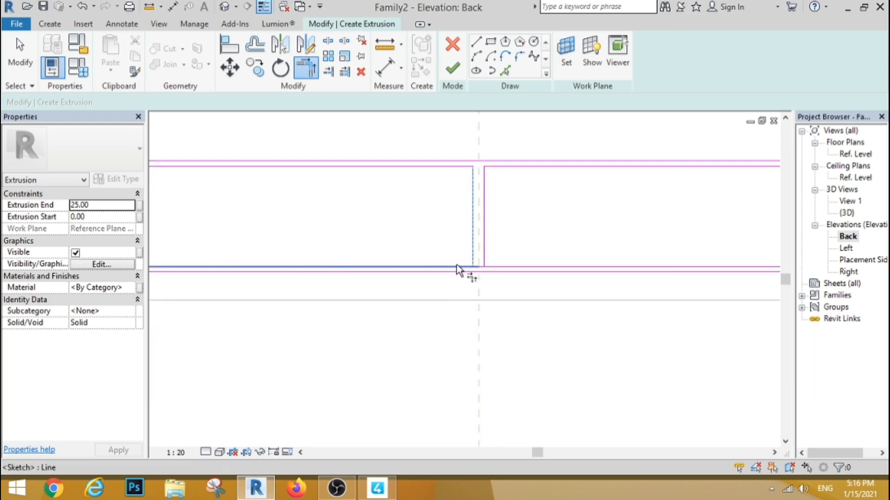
pyautogui.click(461, 267)
pyautogui.scroll(-2, 498, 232)
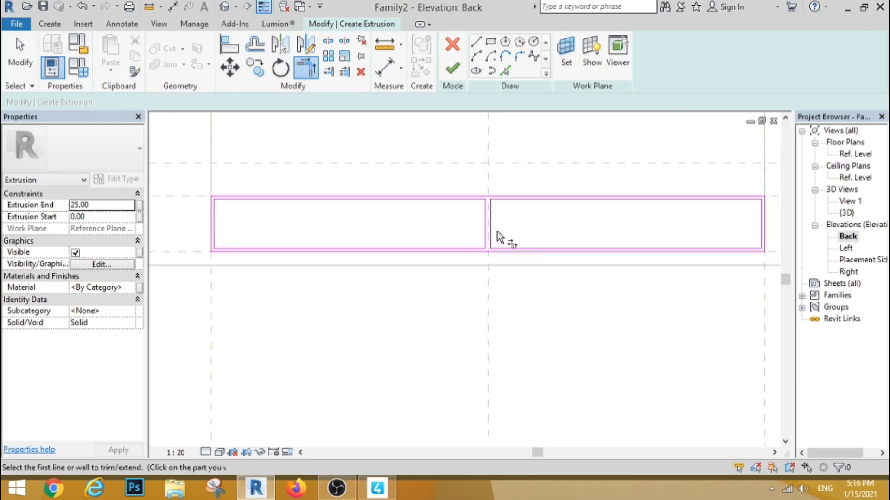
pyautogui.click(33, 54)
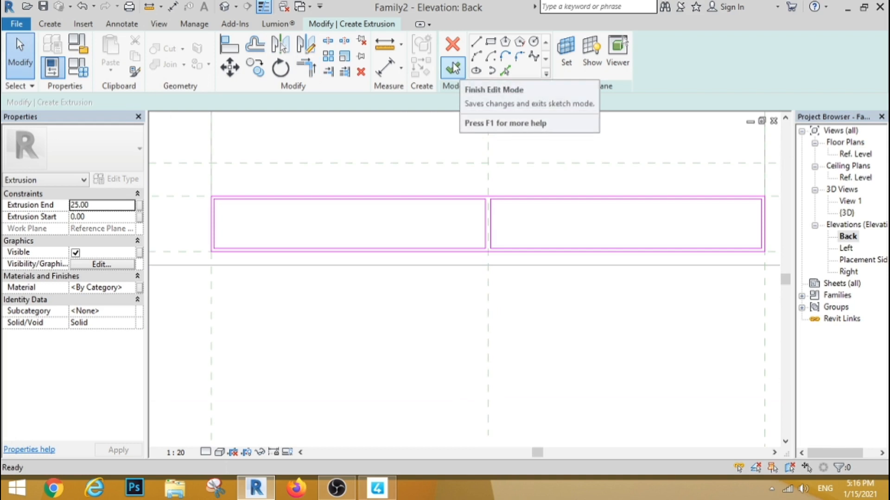
# Sketch a rectangle about 4.6 cm high between the side planes, hanging from the horizontal plane 12 cm above the box
pyautogui.scroll(-3, 329, 324)
pyautogui.scroll(3, 347, 287)
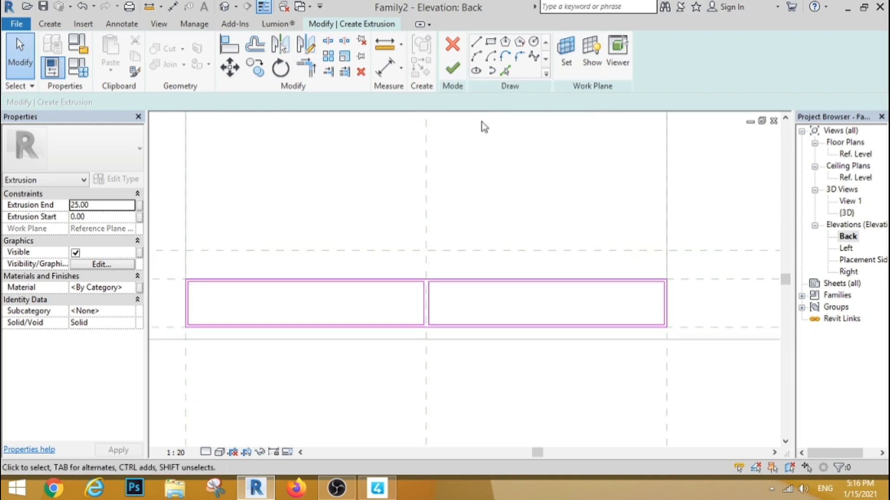
pyautogui.click(490, 43)
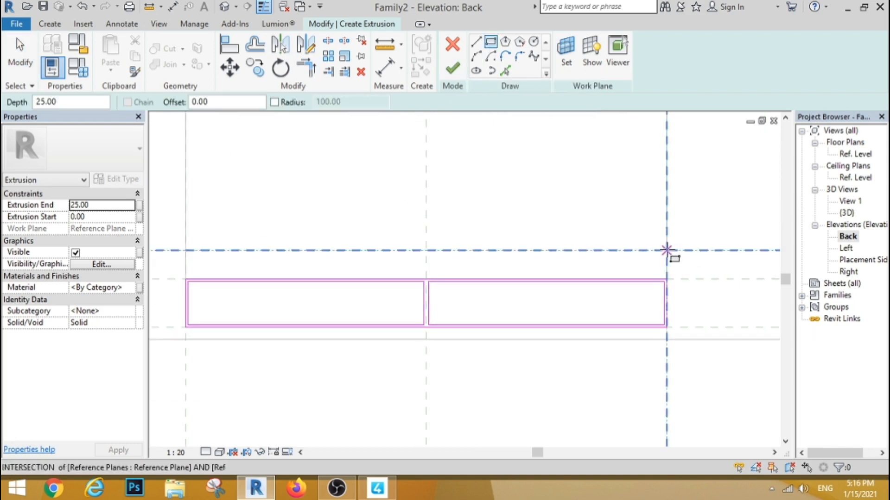
pyautogui.click(667, 251)
pyautogui.click(185, 261)
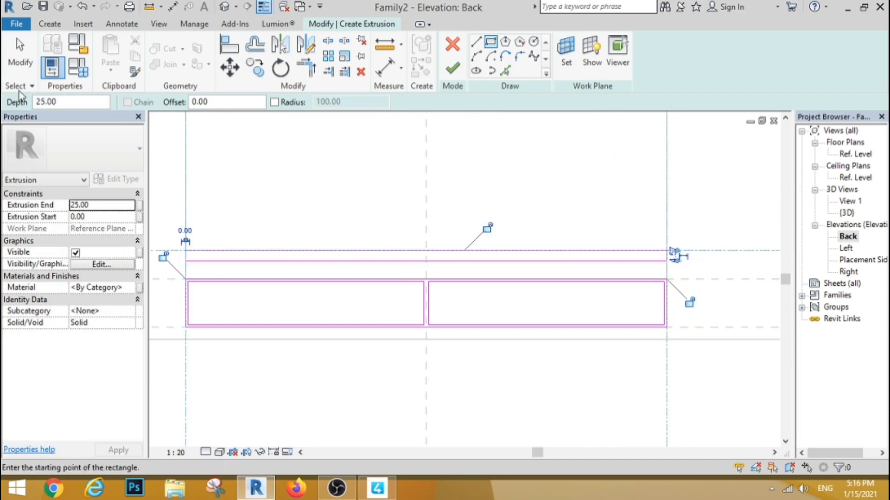
pyautogui.click(20, 55)
# Set the upper strip's height to 2 cm by repositioning its lower edge from the horizontal plane above it
pyautogui.click(504, 261)
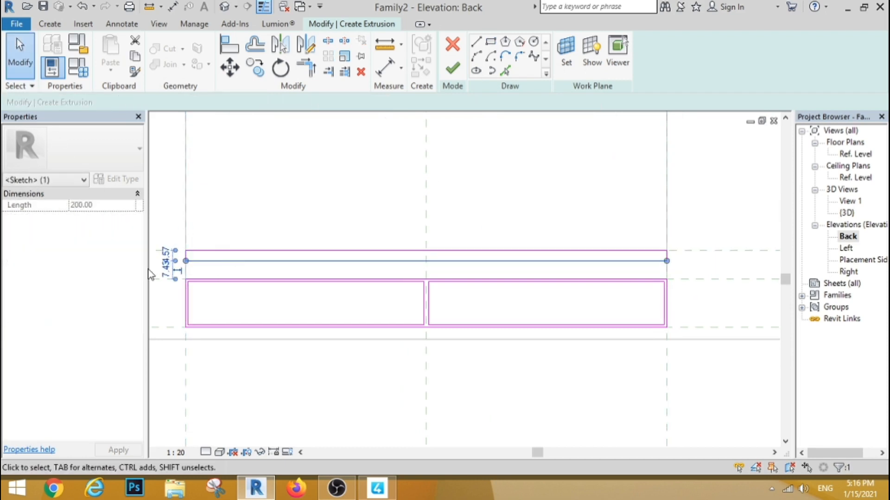
pyautogui.scroll(5, 158, 262)
pyautogui.click(278, 207)
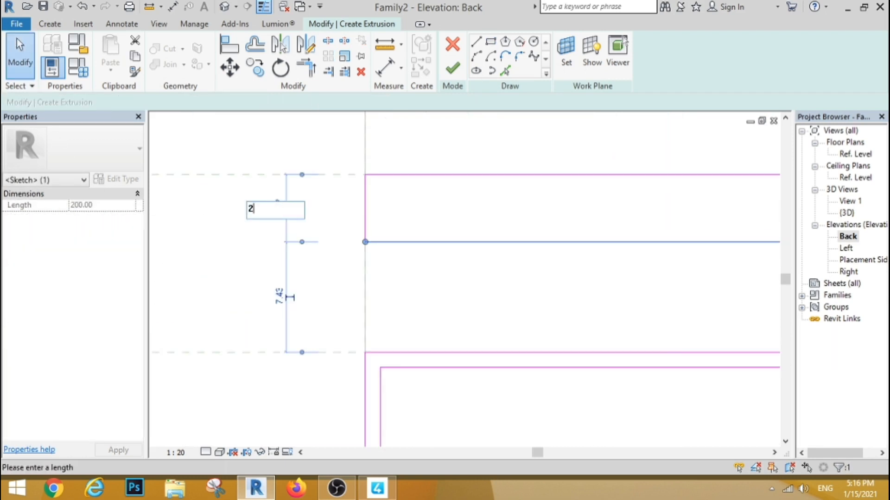
pyautogui.write('2')
pyautogui.press('Return')
pyautogui.click(242, 288)
pyautogui.scroll(-4, 264, 268)
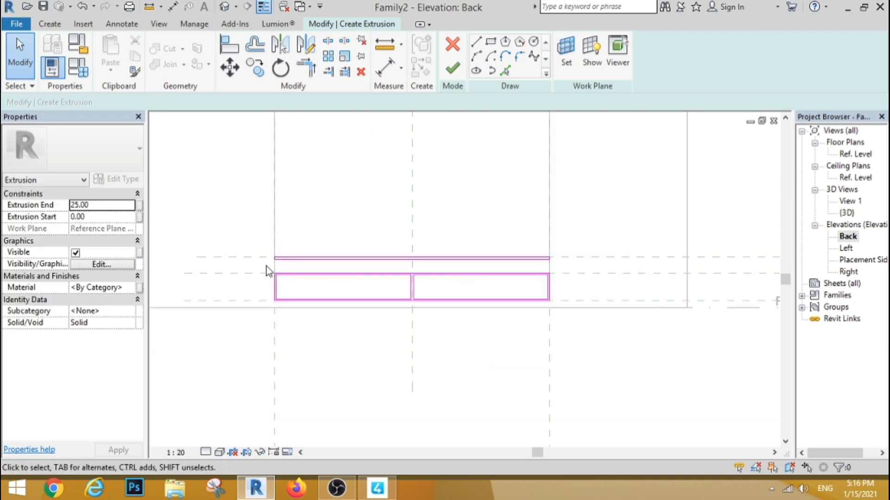
# Finish the extrusion, stretch it in the Ref. Level plan from the wall face to the outermost parallel plane, and show it in 3D
pyautogui.click(451, 67)
pyautogui.doubleClick(843, 157)
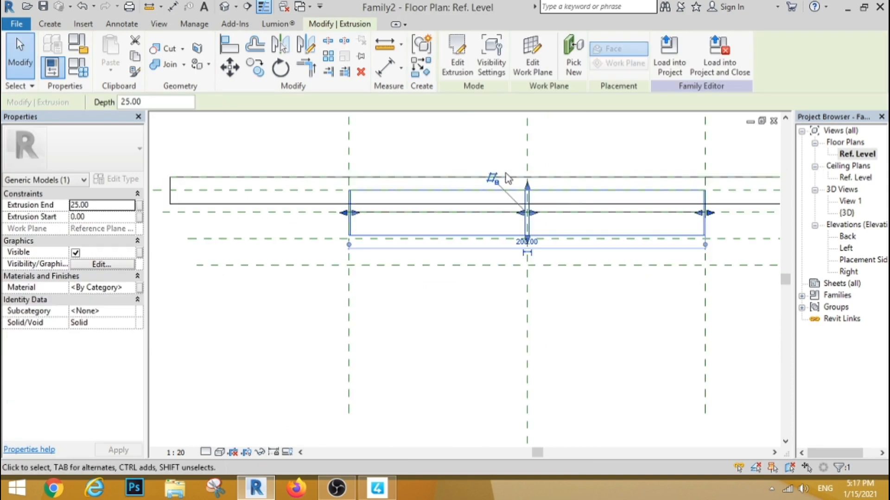
pyautogui.scroll(3, 509, 178)
pyautogui.scroll(-5, 438, 207)
pyautogui.scroll(5, 459, 192)
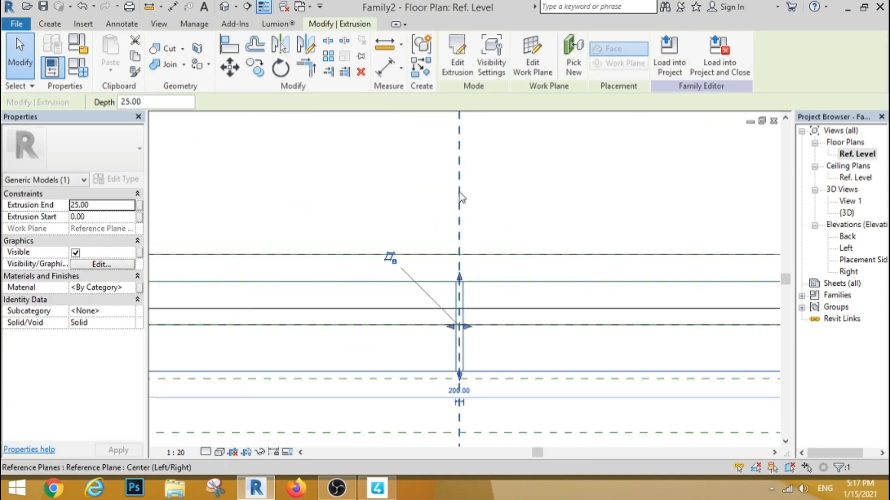
pyautogui.moveTo(459, 277); pyautogui.dragTo(461, 301)
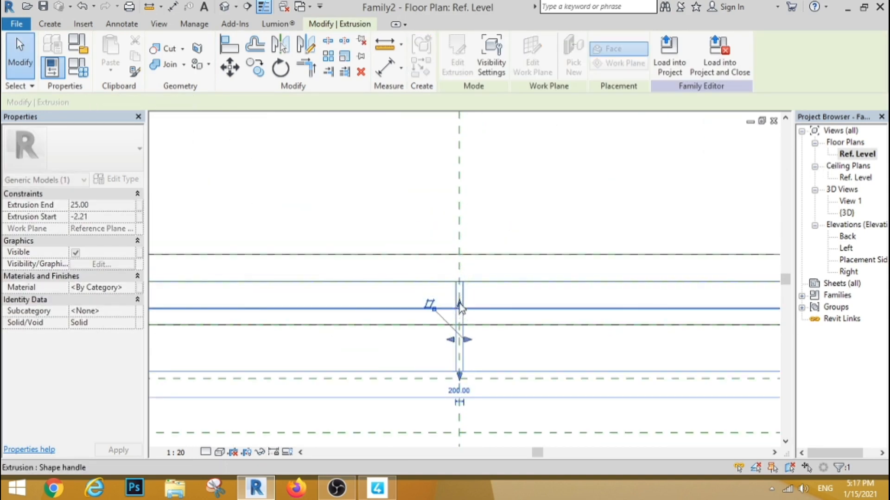
pyautogui.scroll(-3, 463, 278)
pyautogui.scroll(3, 467, 317)
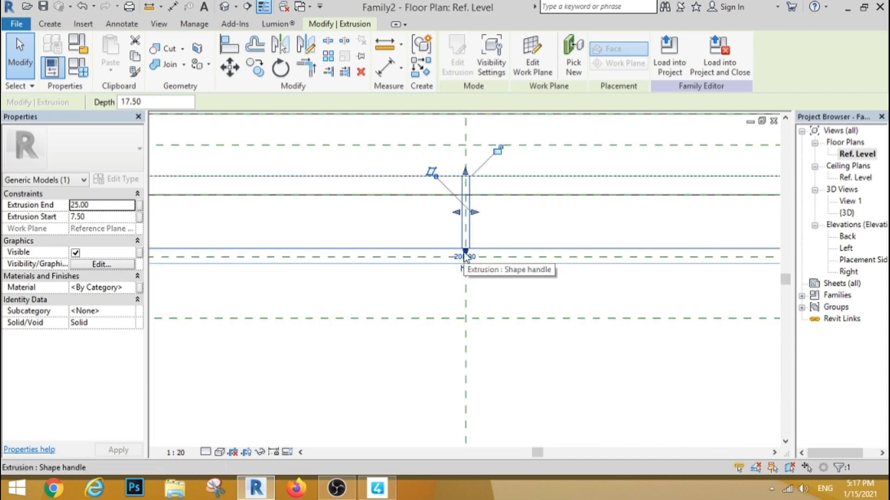
pyautogui.moveTo(465, 253); pyautogui.dragTo(467, 319)
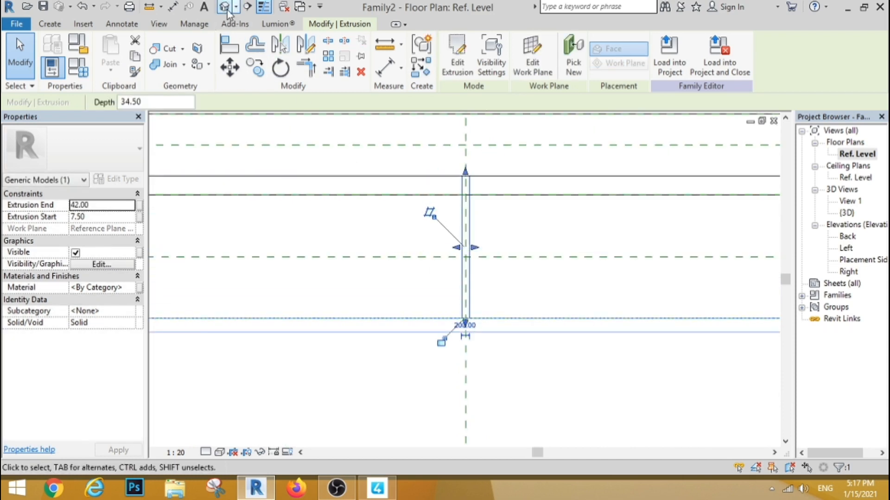
pyautogui.click(226, 7)
pyautogui.scroll(-3, 455, 259)
pyautogui.scroll(6, 533, 356)
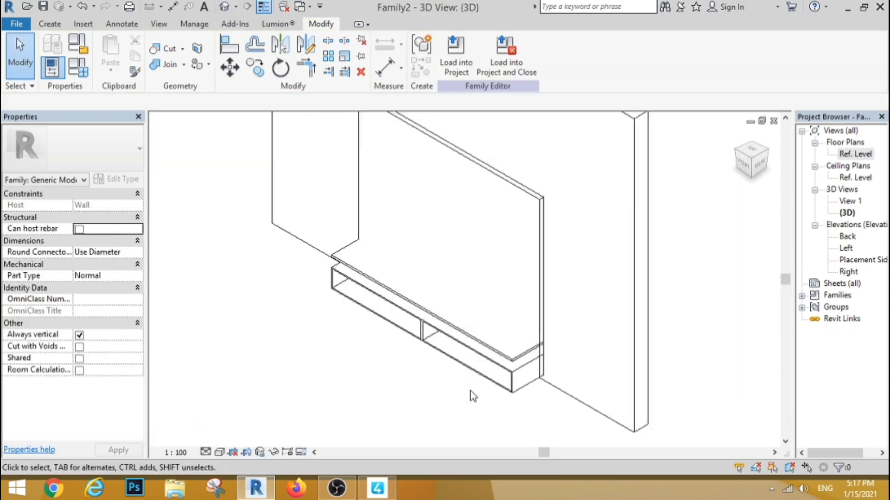
pyautogui.scroll(-3, 536, 356)
# In the Ref. Level plan, move the box extrusion's back face to the panel's front plane and show the result in 3D
pyautogui.click(537, 356)
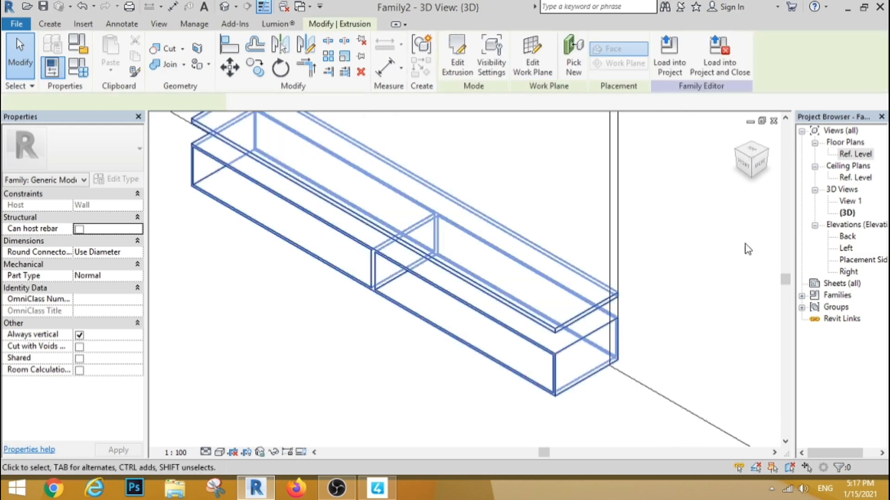
pyautogui.doubleClick(844, 155)
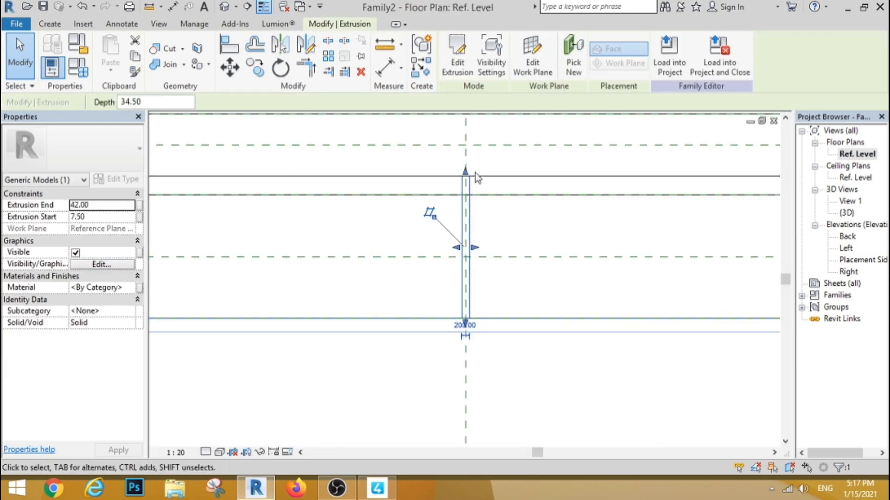
pyautogui.moveTo(467, 175); pyautogui.dragTo(465, 194)
pyautogui.click(385, 139)
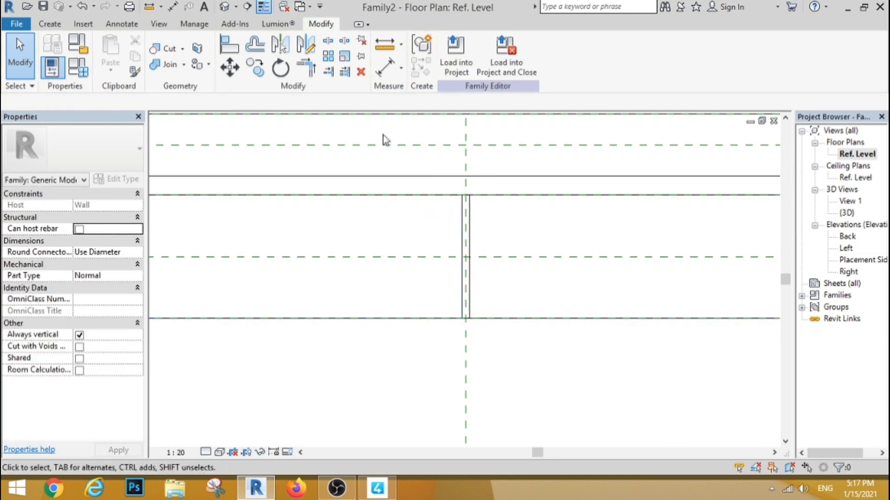
pyautogui.click(224, 6)
pyautogui.scroll(-5, 424, 276)
pyautogui.scroll(2, 356, 286)
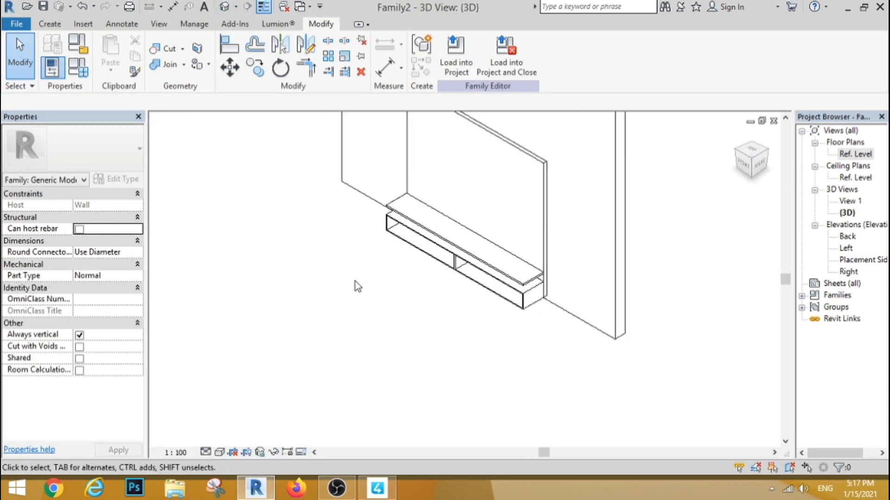
pyautogui.scroll(-1, 357, 286)
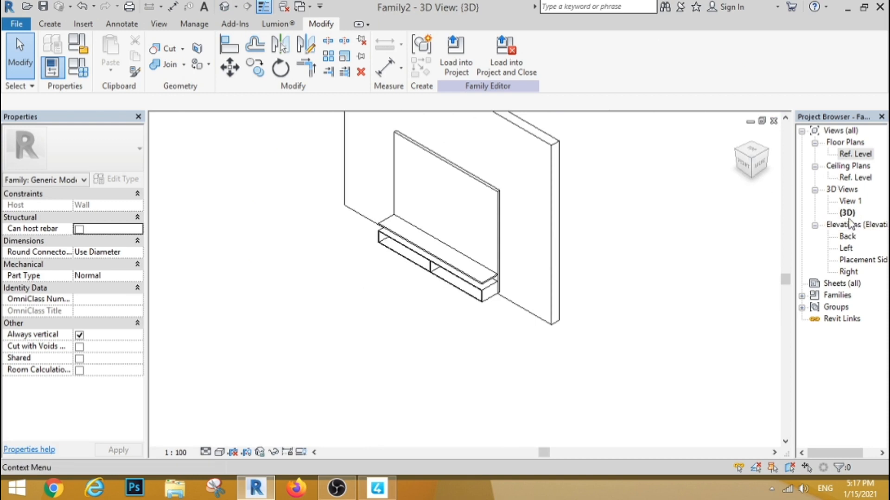
# In the Back elevation, sketch an extrusion rectangle about 100 by 7.6 cm from the side plane to the centre plane near the panel's top
pyautogui.doubleClick(848, 236)
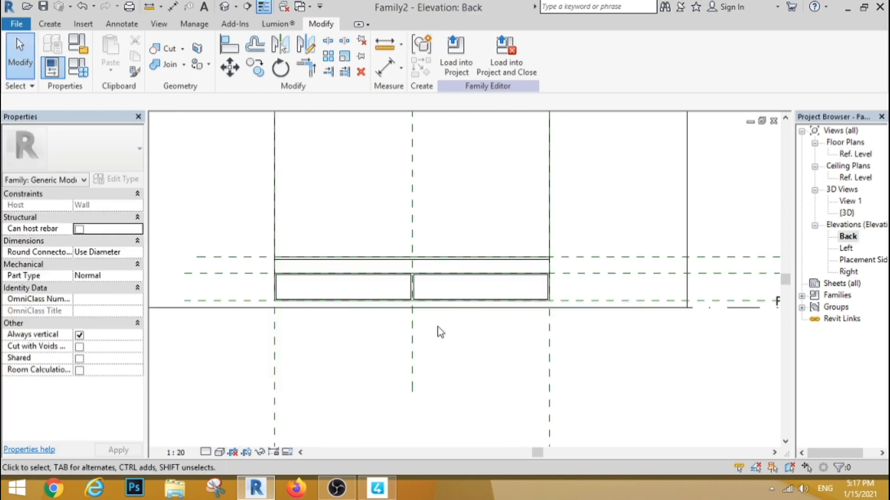
pyautogui.scroll(-2, 471, 254)
pyautogui.scroll(2, 472, 257)
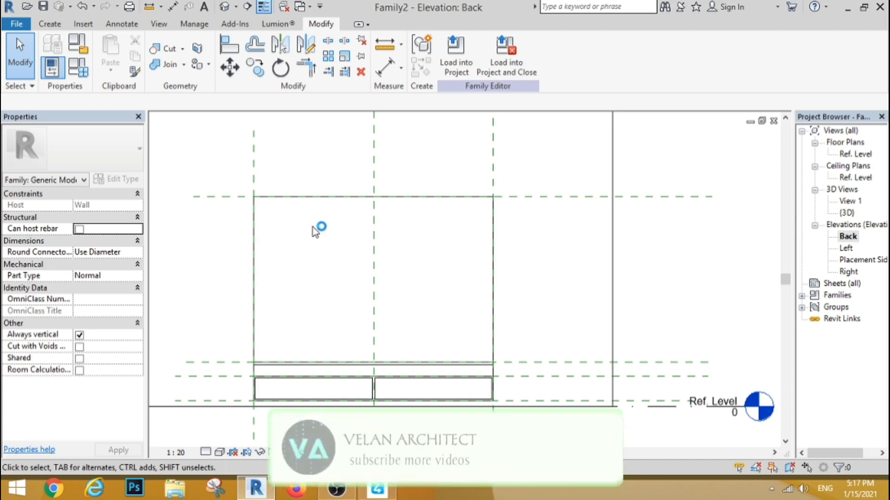
pyautogui.click(50, 24)
pyautogui.click(125, 52)
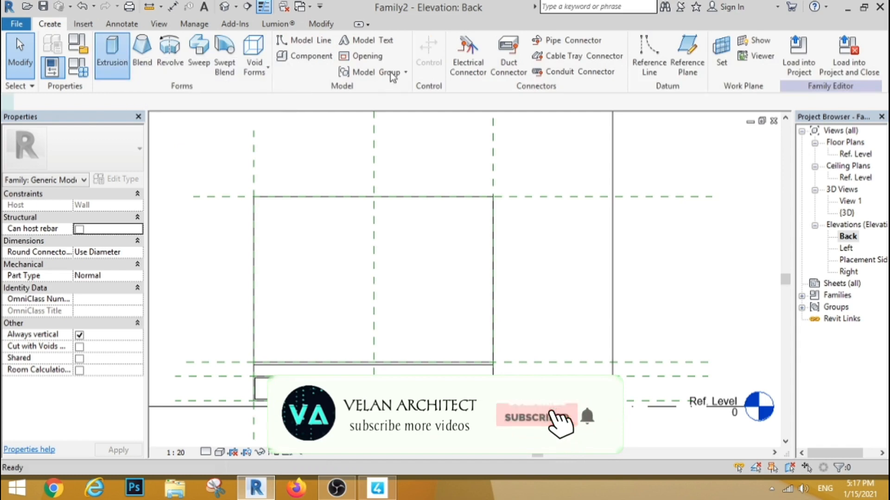
pyautogui.click(493, 216)
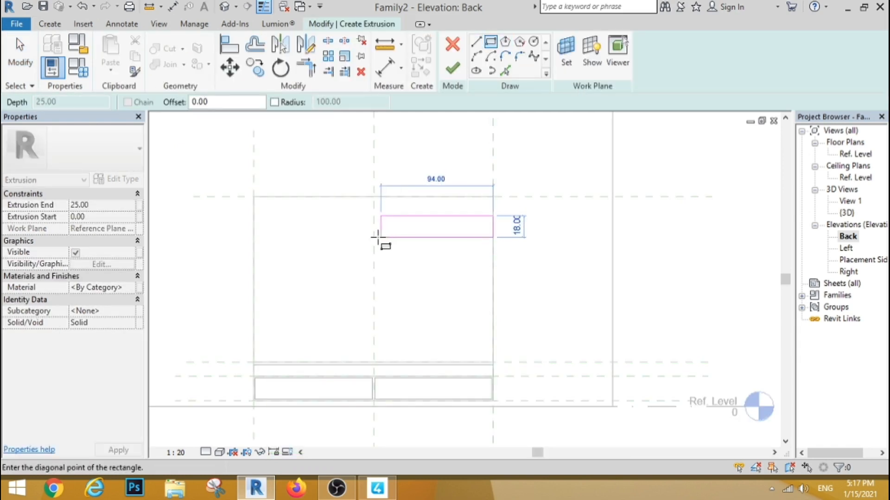
pyautogui.click(374, 226)
pyautogui.click(20, 62)
# Place the shelf rectangle's upper edge 15 cm below the panel's top plane
pyautogui.scroll(4, 423, 222)
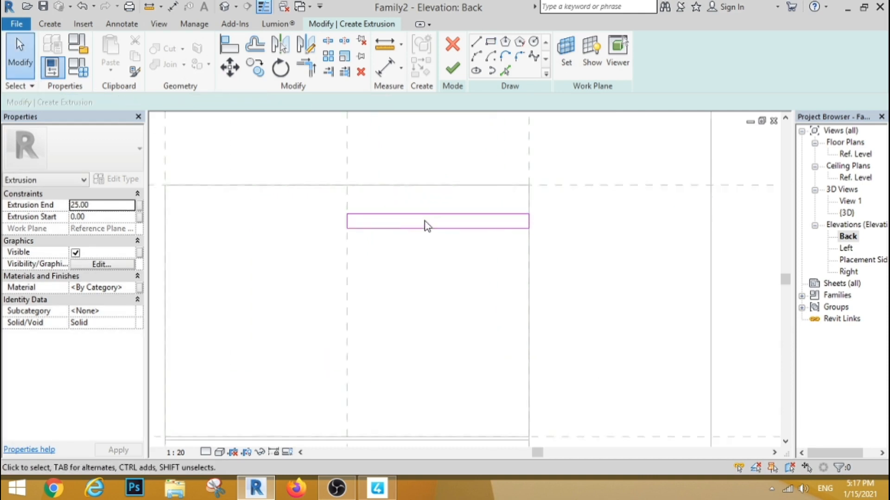
pyautogui.click(510, 212)
pyautogui.click(589, 188)
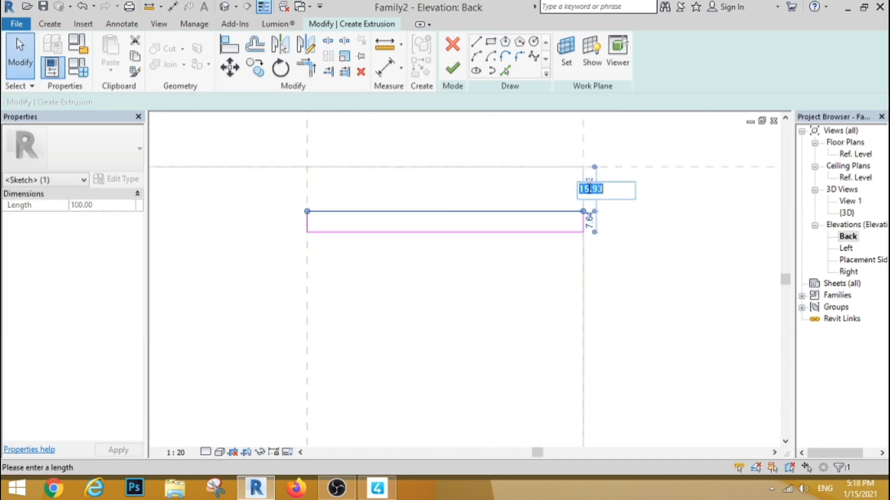
pyautogui.press('Return')
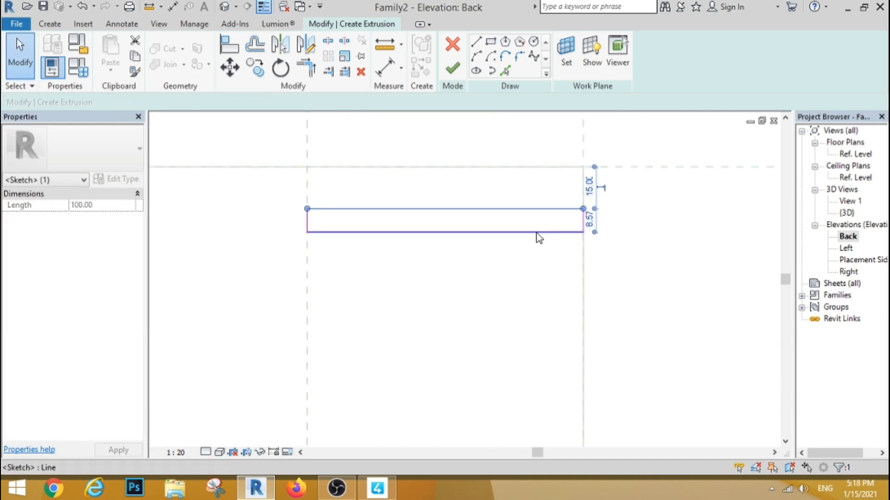
# Set the shelf rectangle's thickness to 2 cm by repositioning its lower edge
pyautogui.click(579, 231)
pyautogui.click(287, 221)
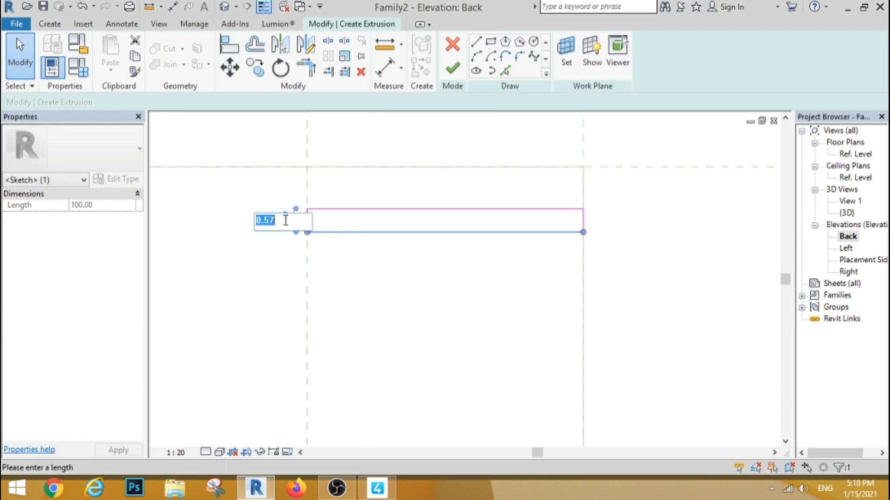
pyautogui.write('2')
pyautogui.press('Return')
pyautogui.press('Escape')
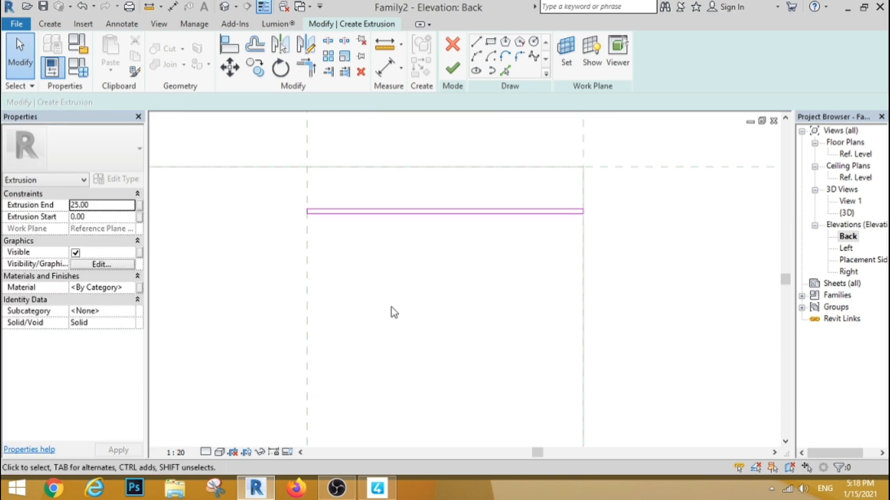
# Copy the shelf rectangle twice straight down, placing the second copy about 46 cm below the first
pyautogui.scroll(-3, 368, 283)
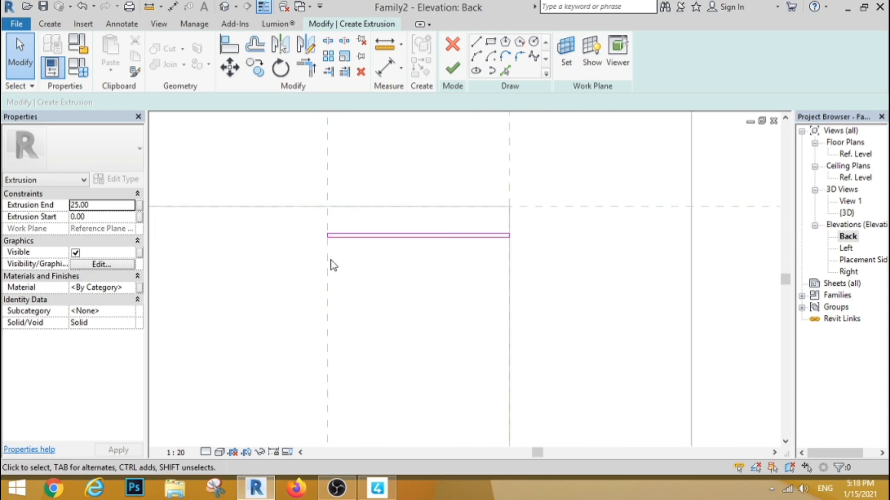
pyautogui.moveTo(296, 181)
pyautogui.mouseDown()
pyautogui.moveTo(527, 367)
pyautogui.moveTo(512, 350)
pyautogui.mouseUp()
pyautogui.click(255, 68)
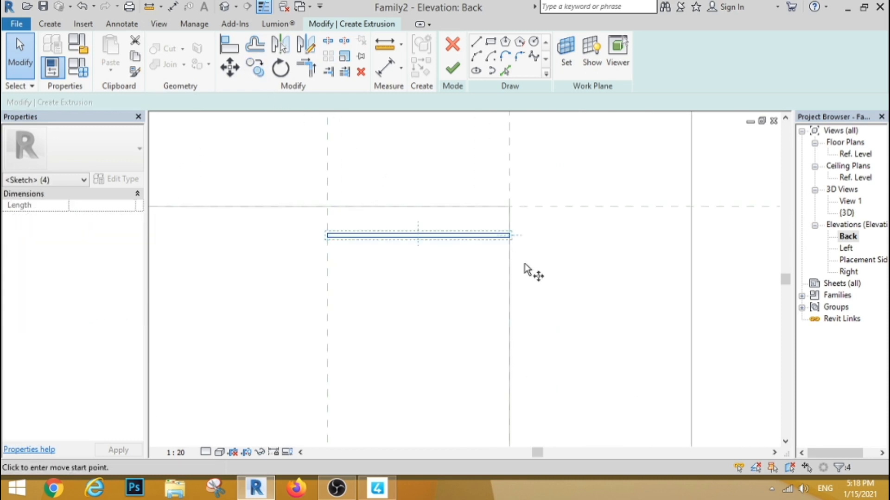
pyautogui.click(519, 237)
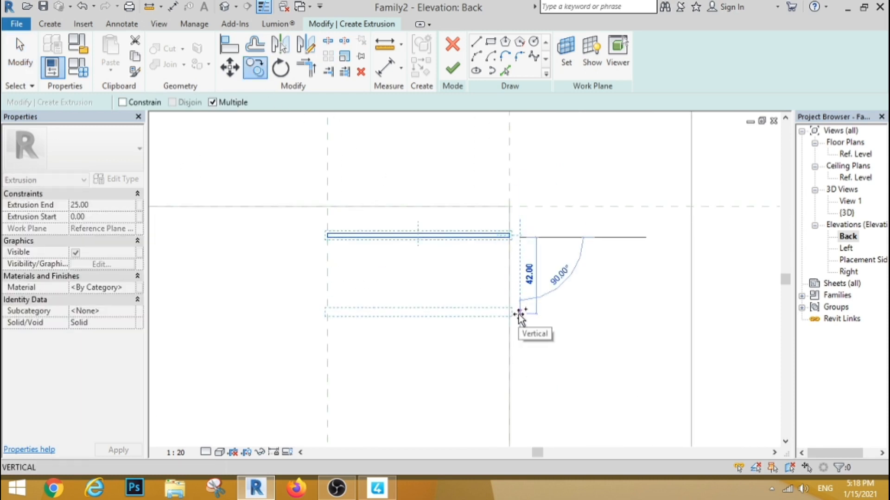
pyautogui.scroll(-2, 520, 315)
pyautogui.click(524, 309)
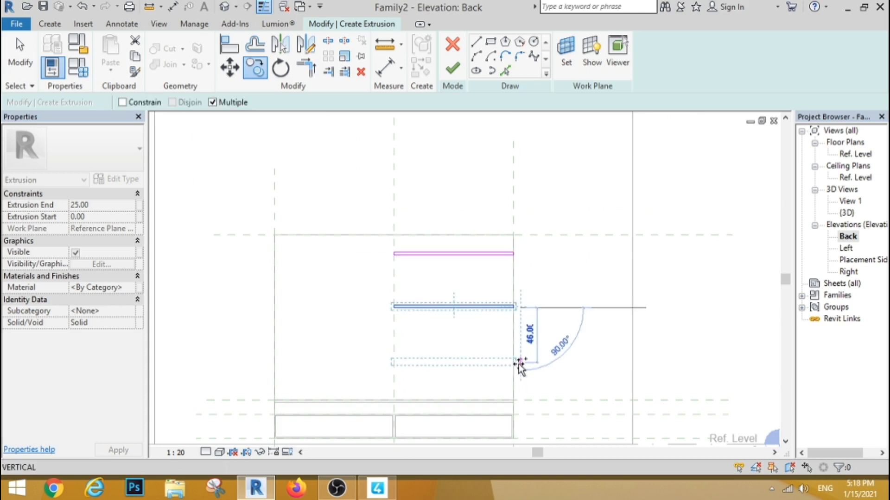
pyautogui.click(518, 363)
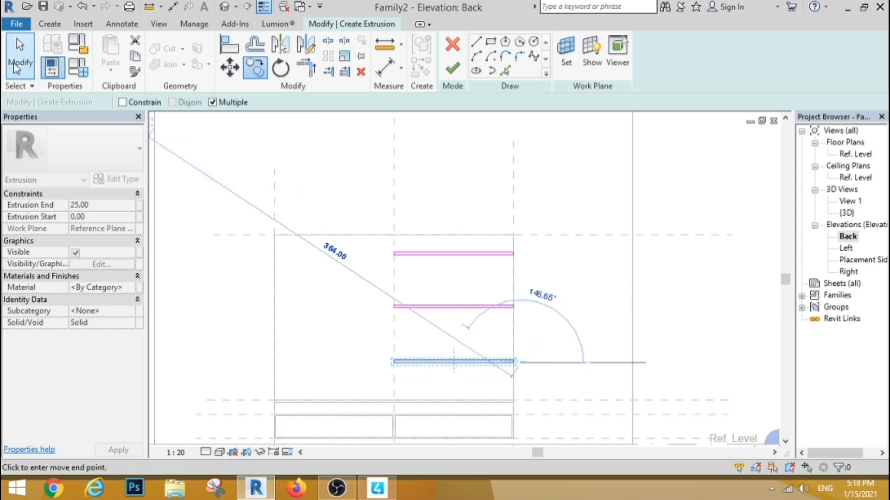
pyautogui.click(20, 53)
# Shorten the middle shelf rectangle to about half its width by moving its inner end toward the side plane
pyautogui.scroll(3, 367, 301)
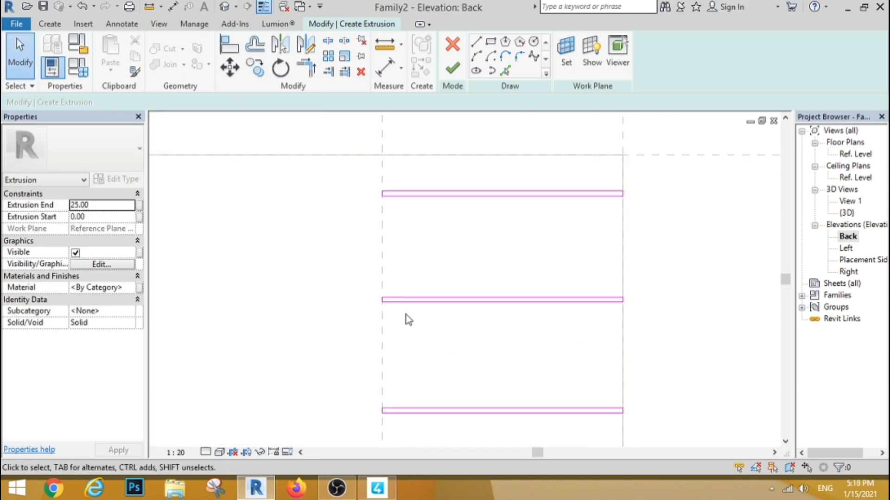
pyautogui.scroll(5, 382, 306)
pyautogui.moveTo(392, 298); pyautogui.dragTo(717, 302)
pyautogui.click(489, 226)
pyautogui.scroll(-6, 489, 226)
pyautogui.scroll(4, 610, 213)
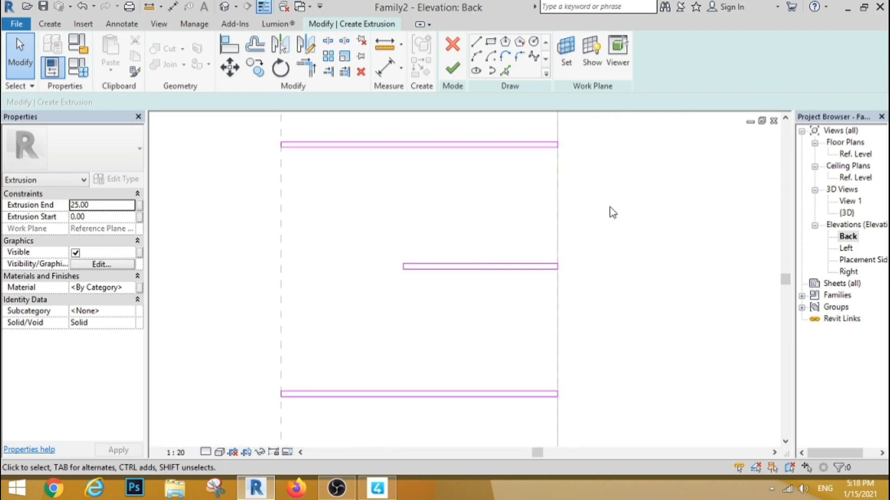
pyautogui.scroll(4, 408, 277)
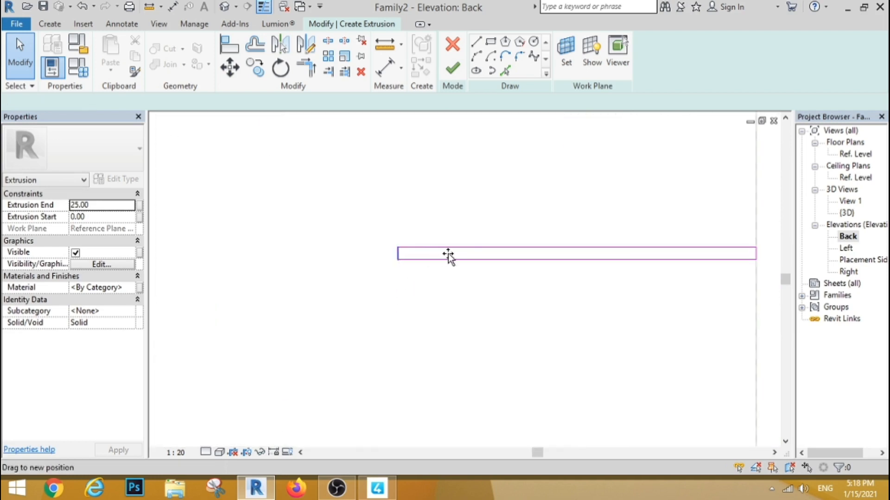
pyautogui.moveTo(449, 254)
pyautogui.mouseDown()
pyautogui.moveTo(405, 255)
pyautogui.moveTo(440, 257)
pyautogui.mouseUp()
pyautogui.click(433, 283)
pyautogui.scroll(-6, 427, 277)
pyautogui.scroll(1, 420, 293)
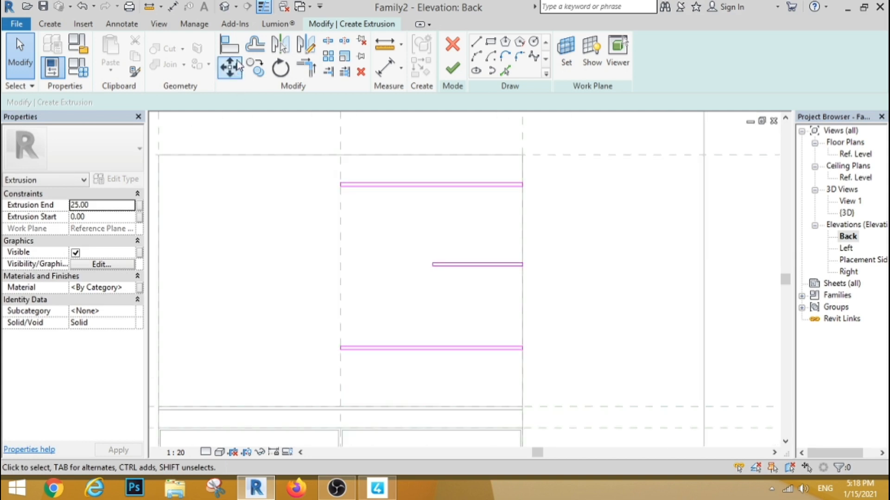
# Align the lowest shelf rectangle's inner end with the shortened middle shelf's inner end
pyautogui.press('a')
pyautogui.press('l')
pyautogui.scroll(2, 417, 254)
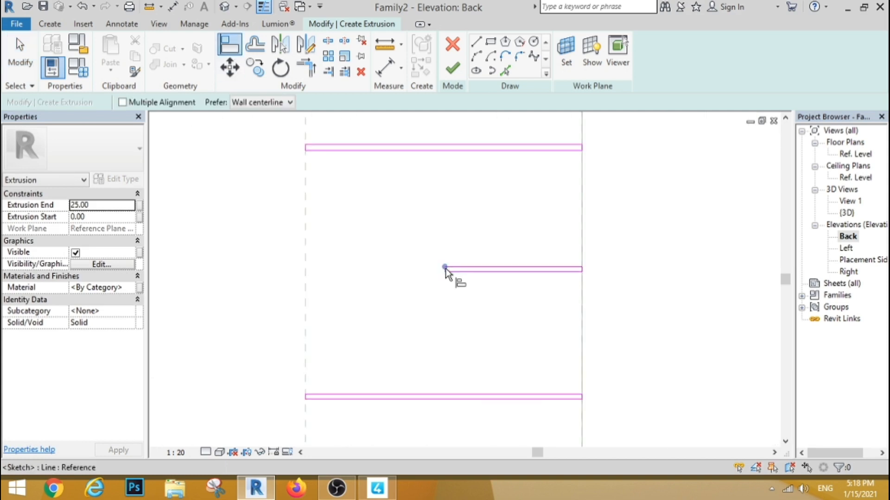
pyautogui.click(445, 268)
pyautogui.click(305, 397)
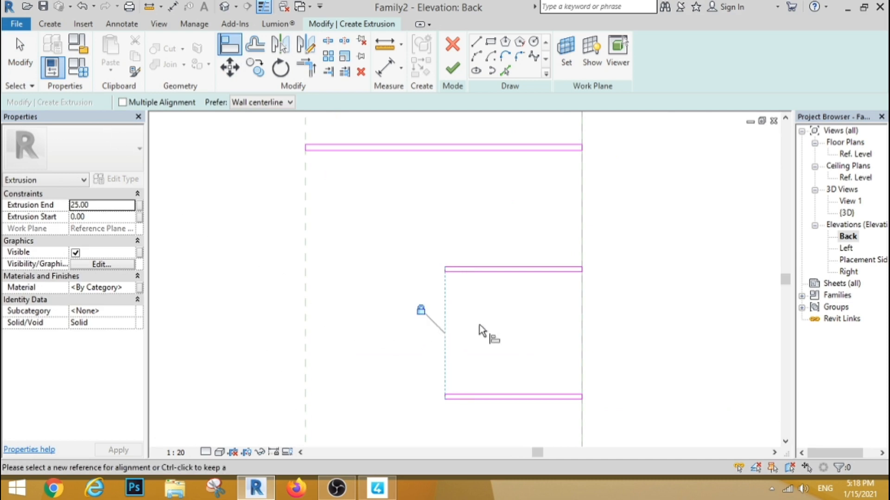
pyautogui.press('Escape')
pyautogui.press('Escape')
pyautogui.click(445, 273)
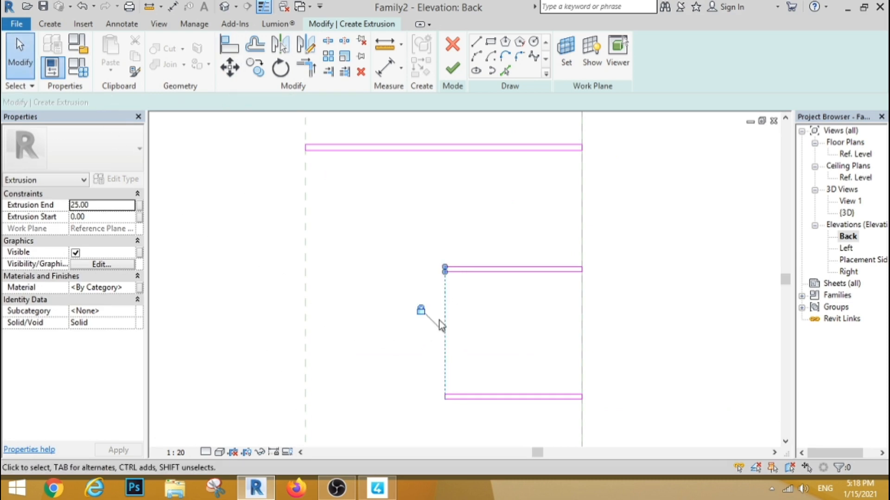
pyautogui.press('Delete')
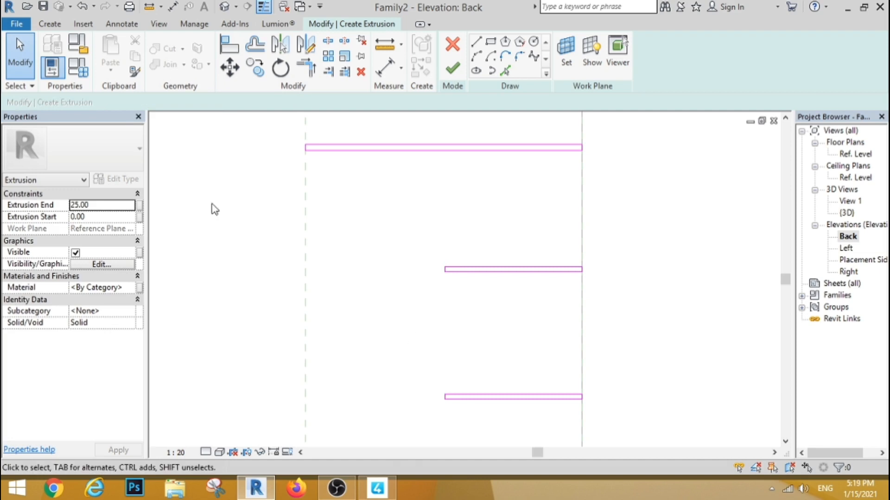
# Finish the shelves extrusion, fit its depth in the Ref. Level plan from the panel's front plane to the next parallel plane, and inspect it in 3D
pyautogui.scroll(-5, 416, 267)
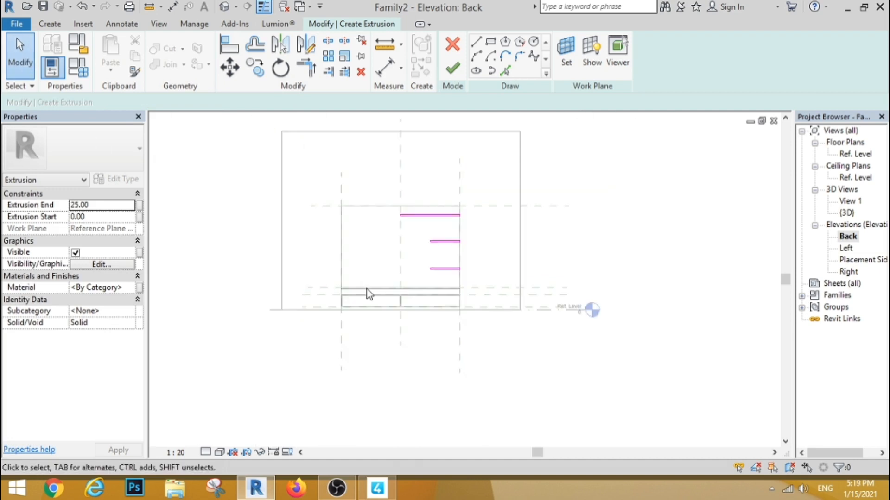
pyautogui.click(453, 70)
pyautogui.doubleClick(856, 154)
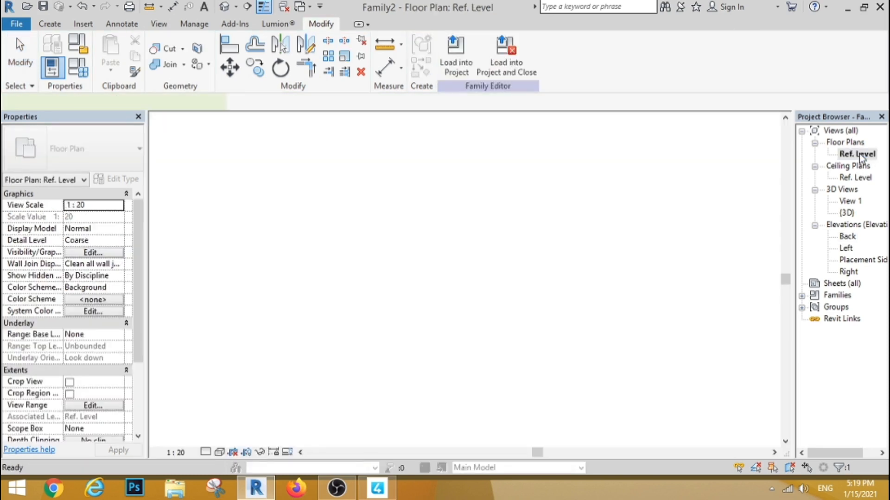
pyautogui.scroll(-3, 681, 201)
pyautogui.scroll(3, 536, 215)
pyautogui.scroll(2, 537, 215)
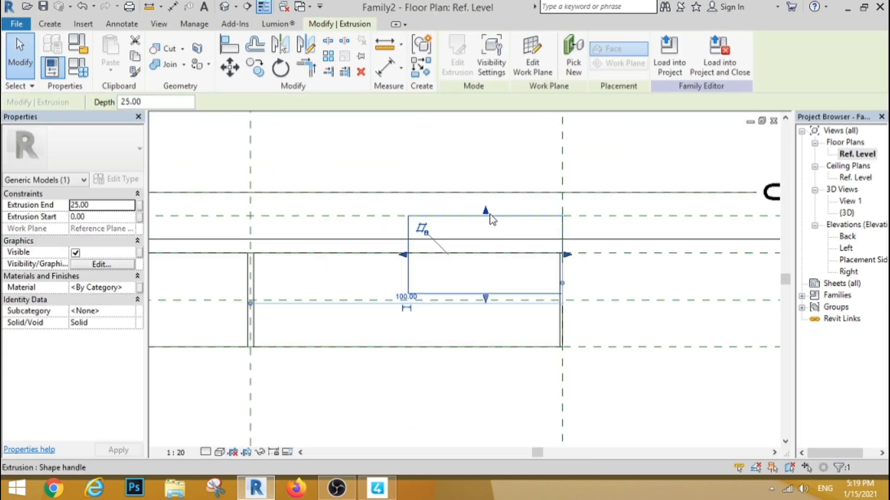
pyautogui.moveTo(485, 211); pyautogui.dragTo(482, 253)
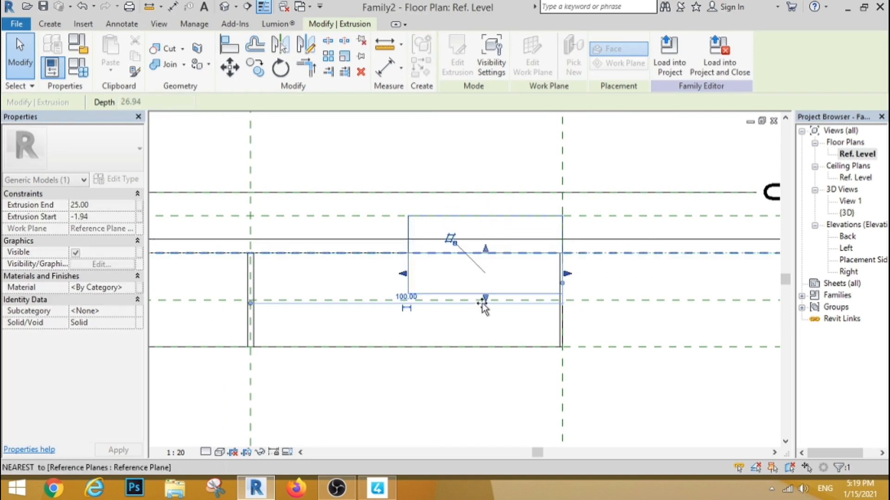
pyautogui.moveTo(483, 306); pyautogui.dragTo(485, 301)
pyautogui.click(619, 281)
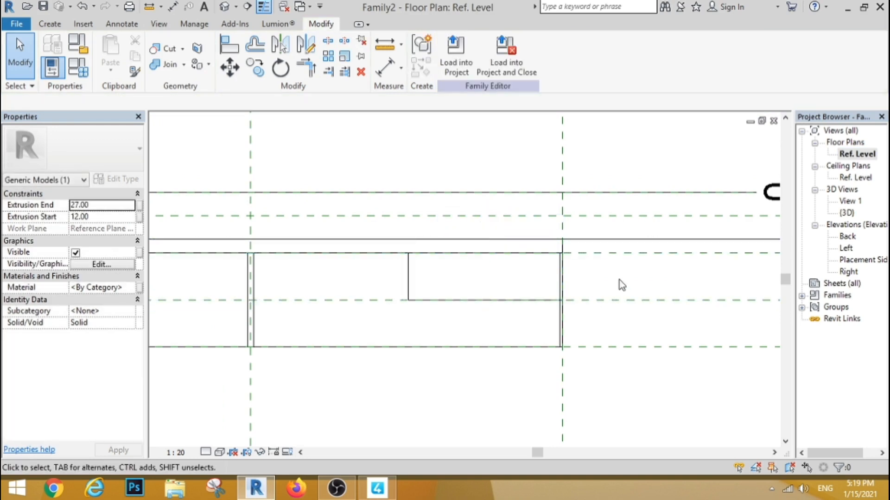
pyautogui.click(225, 6)
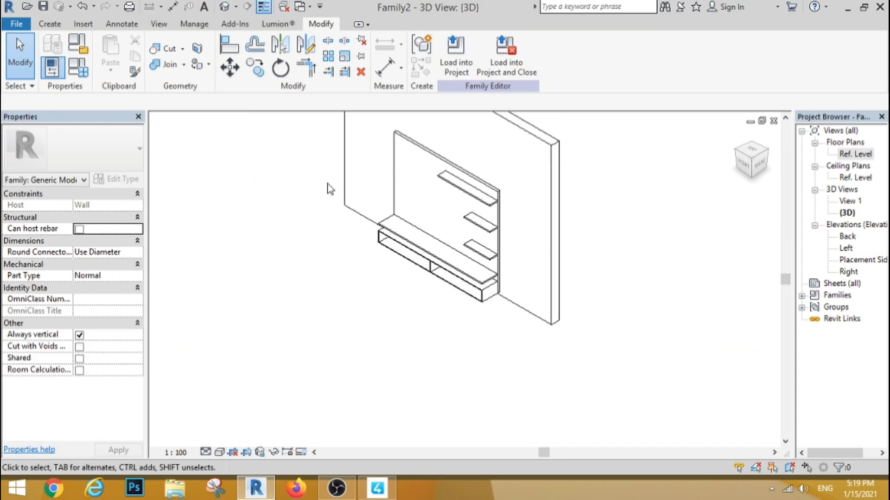
pyautogui.keyDown('shift'); pyautogui.moveTo(276, 242); pyautogui.dragTo(416, 139, button='middle'); pyautogui.keyUp('shift')
# In the Back elevation, sketch a new extrusion rectangle about 106 cm wide on the panel, between the shelves and the lower strip
pyautogui.doubleClick(848, 236)
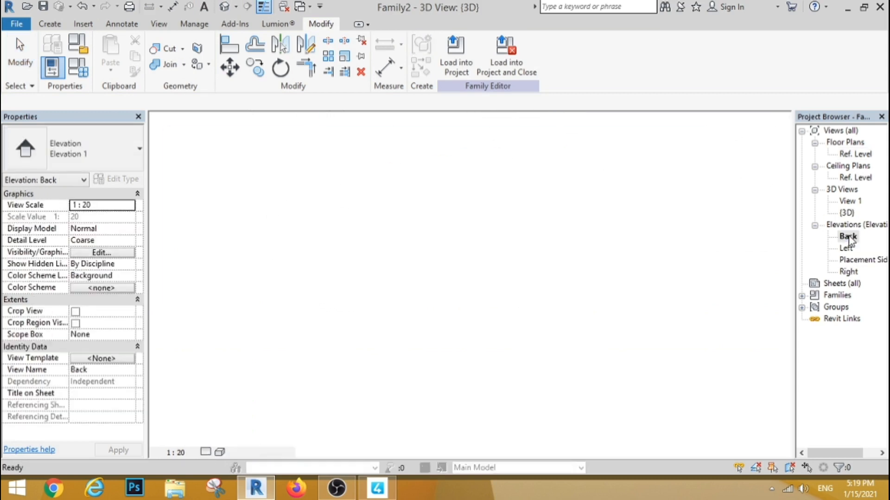
pyautogui.scroll(4, 385, 250)
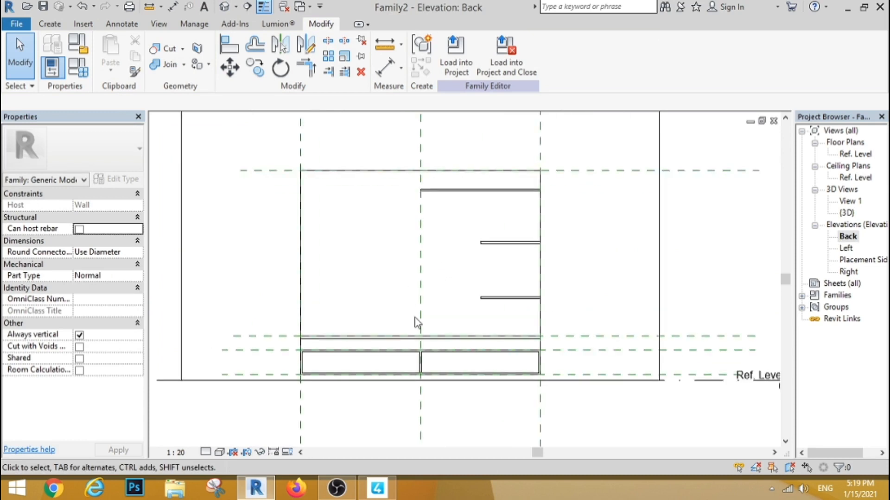
pyautogui.click(52, 24)
pyautogui.click(113, 53)
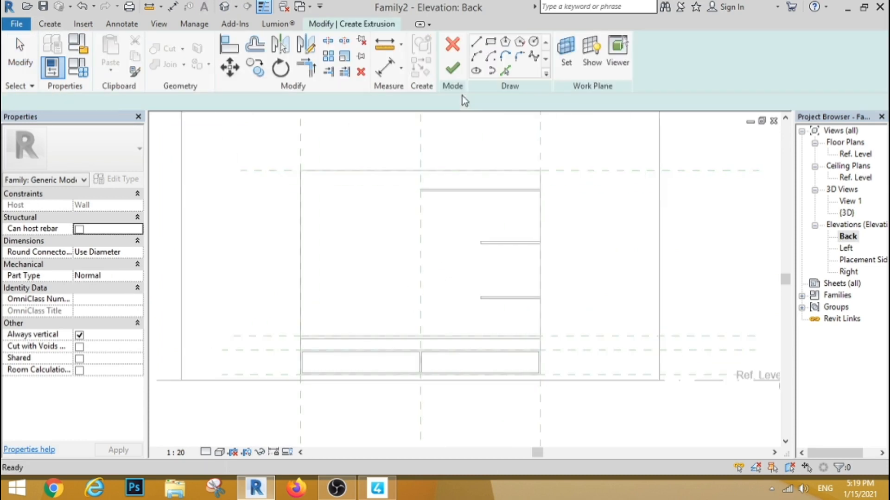
pyautogui.click(491, 43)
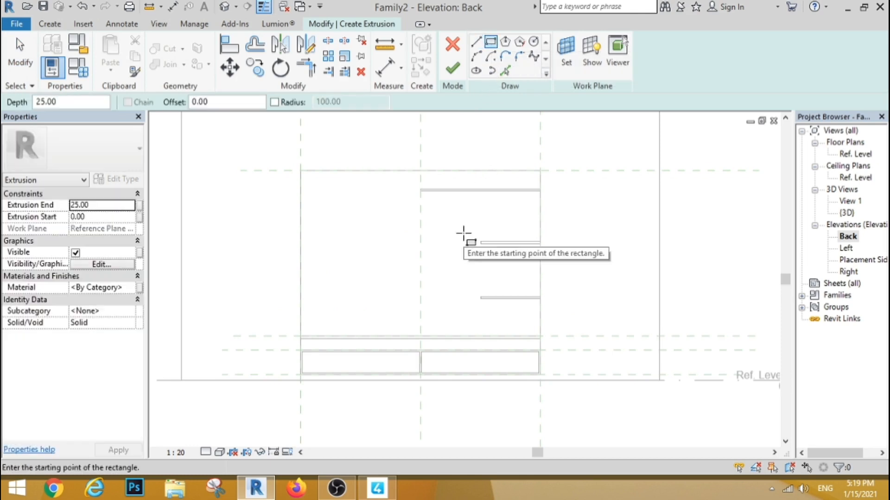
pyautogui.click(466, 242)
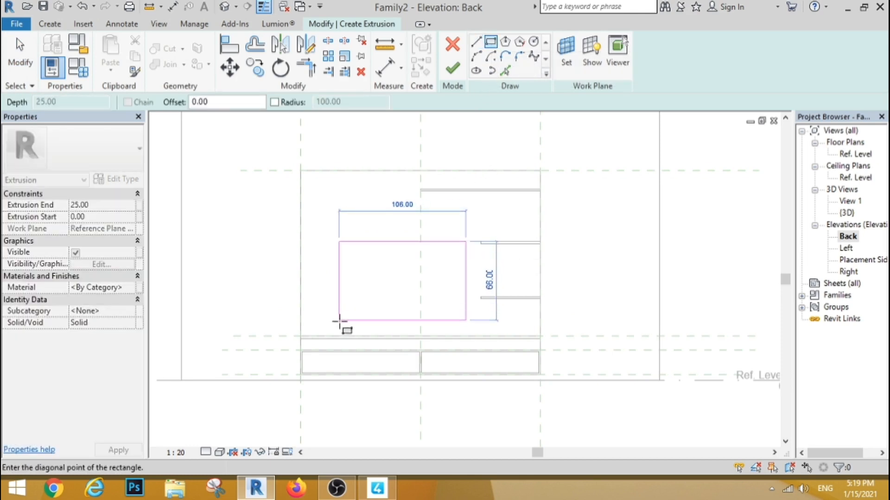
pyautogui.click(339, 325)
pyautogui.click(28, 65)
# Set the central rectangle's bottom edge 10 cm above the strip's upper reference plane
pyautogui.scroll(4, 374, 379)
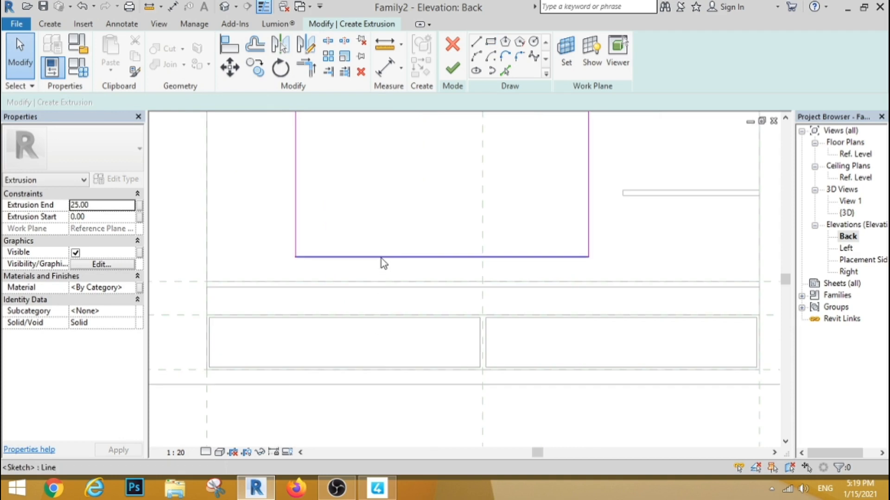
pyautogui.click(382, 258)
pyautogui.moveTo(284, 384); pyautogui.dragTo(401, 284)
pyautogui.click(273, 271)
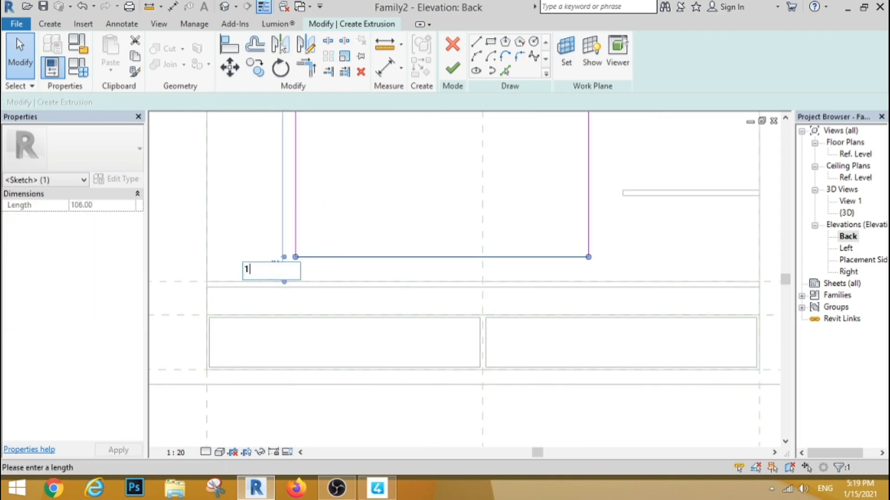
pyautogui.write('10')
pyautogui.press('Return')
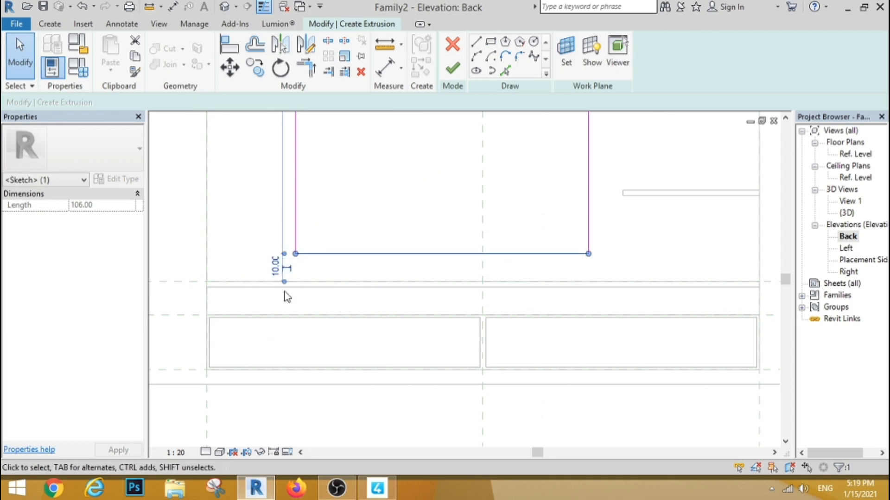
# Set the central rectangle's height to 66 cm by adjusting its top edge
pyautogui.scroll(-3, 284, 296)
pyautogui.click(332, 205)
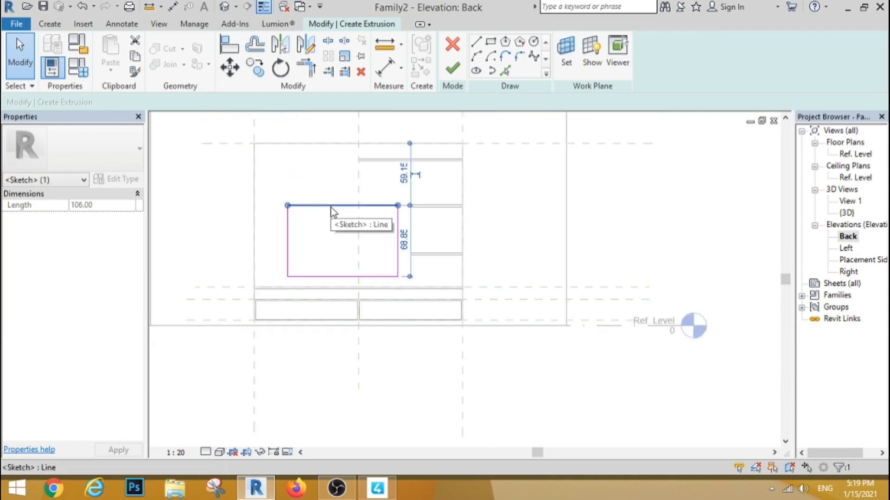
pyautogui.click(408, 243)
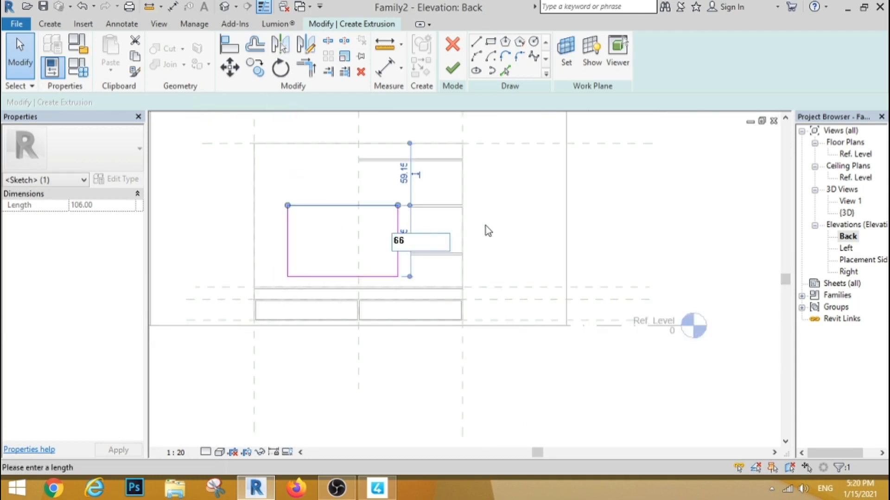
pyautogui.press('Return')
# Measure the rectangle's right edge from the central reference plane and set that distance to 55 cm
pyautogui.click(391, 236)
pyautogui.click(397, 245)
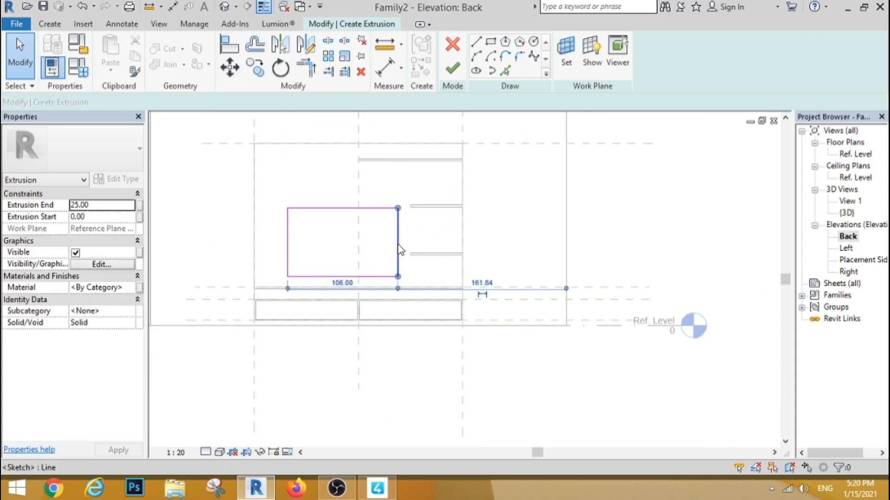
pyautogui.scroll(3, 324, 288)
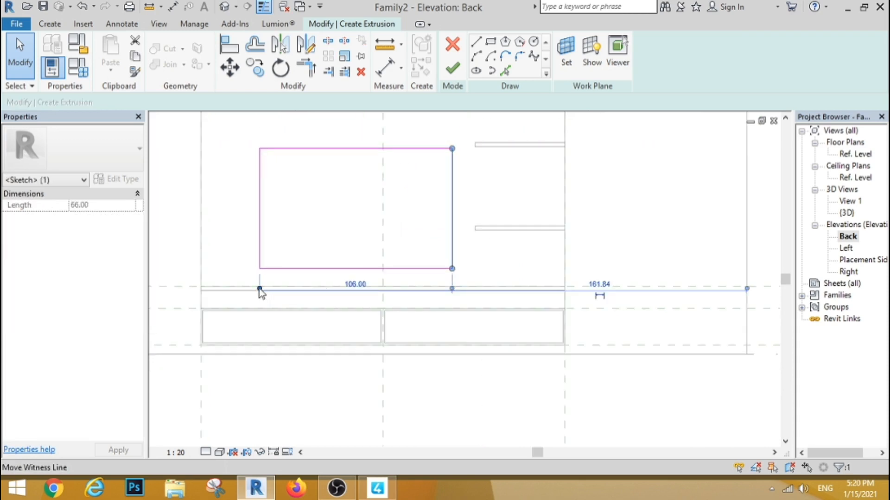
pyautogui.moveTo(378, 290); pyautogui.dragTo(383, 294)
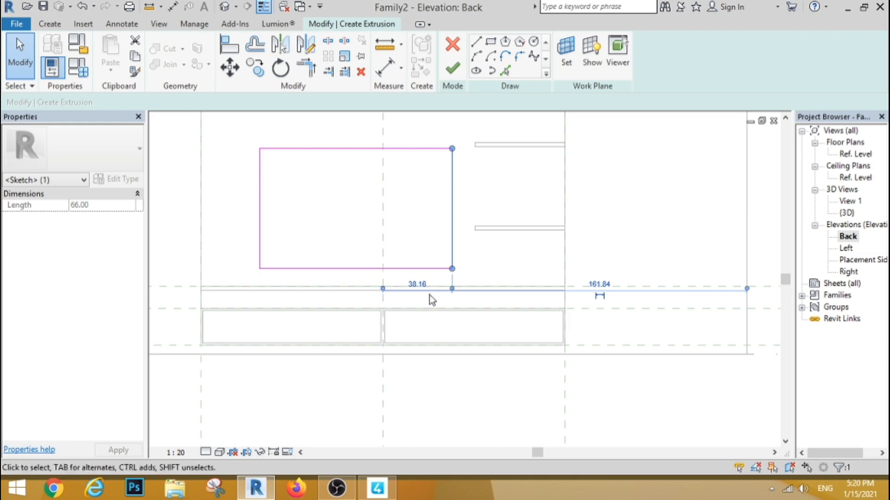
pyautogui.click(420, 285)
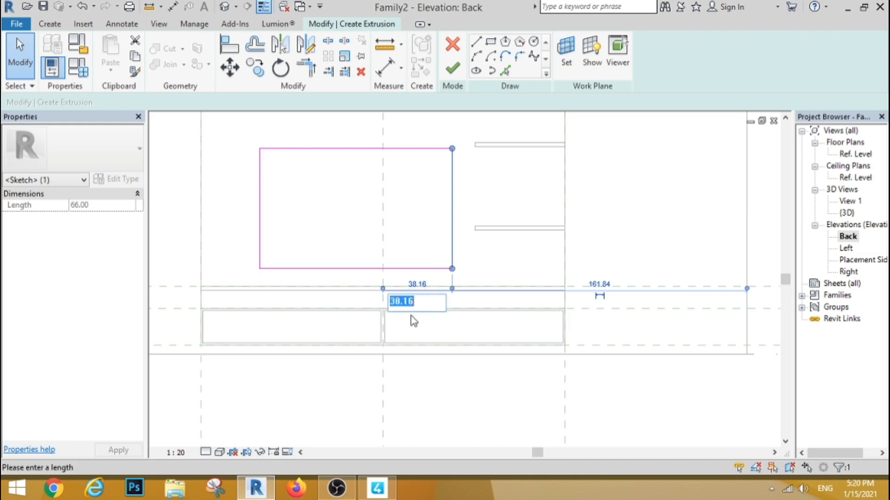
pyautogui.press('Return')
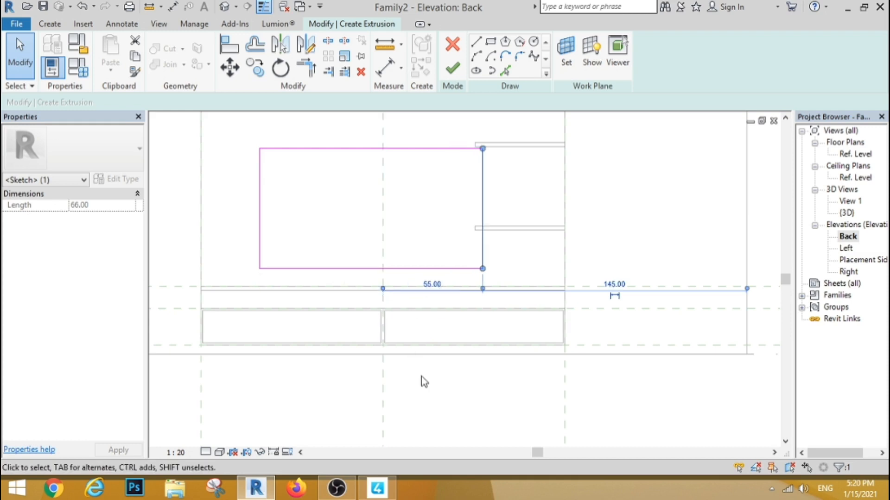
# Set the rectangle's width to 116 cm by repositioning its left edge
pyautogui.click(262, 224)
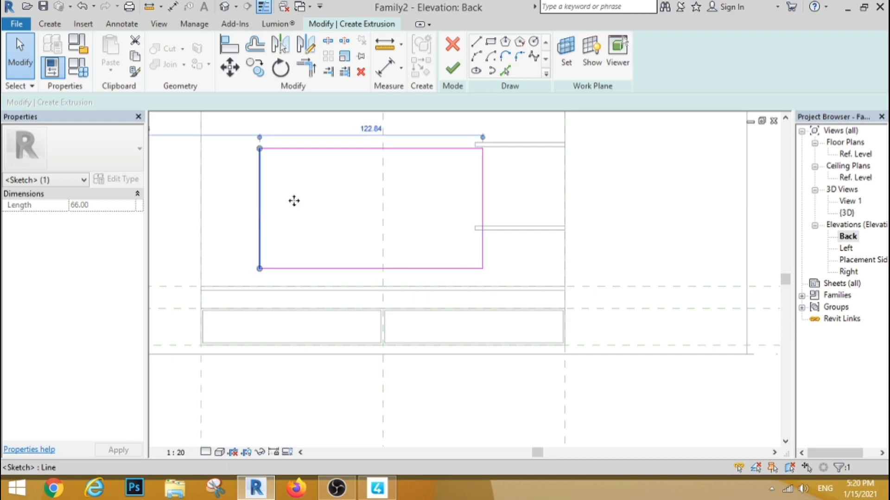
pyautogui.click(367, 128)
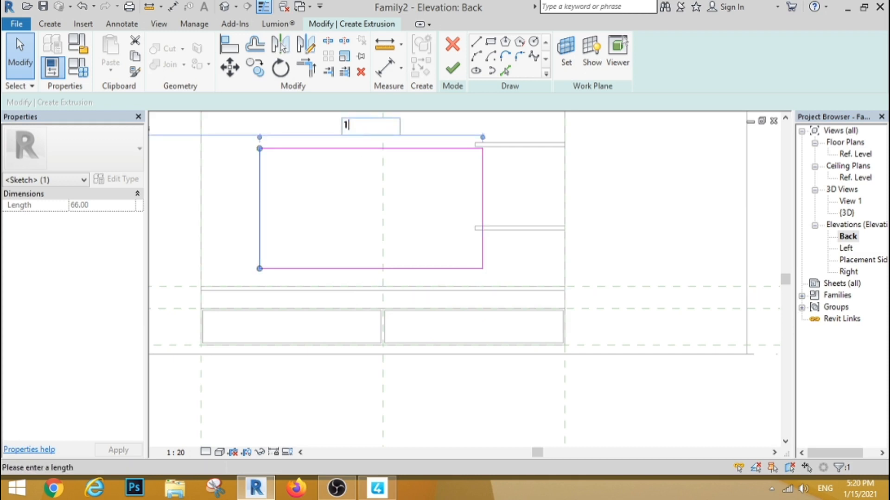
pyautogui.press('Return')
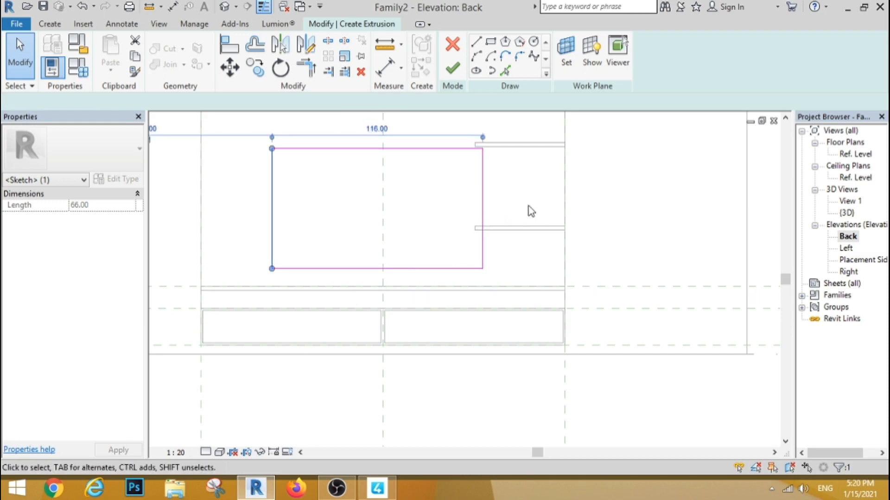
pyautogui.click(528, 206)
# Shift the whole rectangle sideways, away from the two short shelves, until it clears their inner ends
pyautogui.scroll(-2, 528, 206)
pyautogui.moveTo(362, 134); pyautogui.dragTo(571, 299)
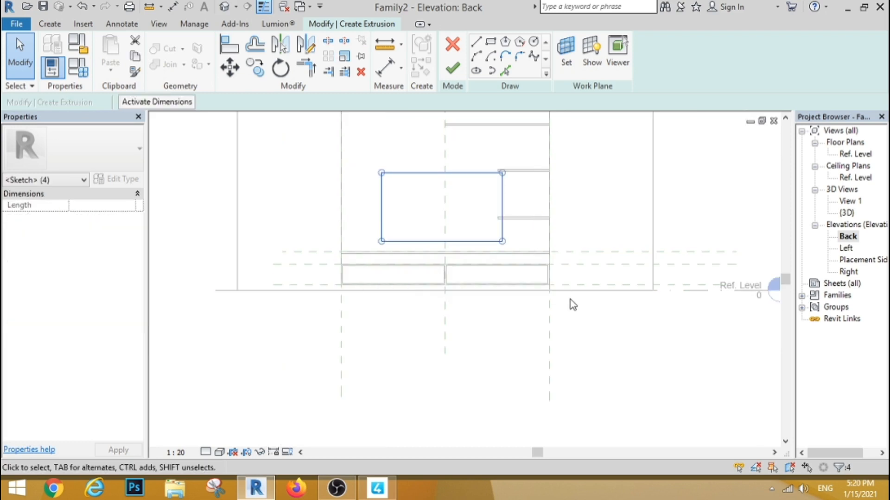
pyautogui.press('Left')
pyautogui.press('Left')
pyautogui.press('Left')
pyautogui.press('Left')
pyautogui.press('Left')
pyautogui.press('Left')
pyautogui.press('Left')
pyautogui.press('Left')
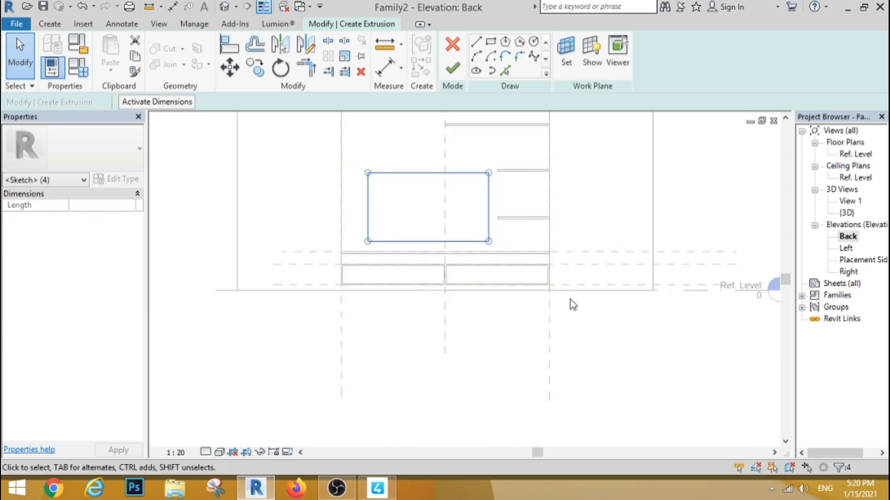
pyautogui.press('Left')
pyautogui.press('Left')
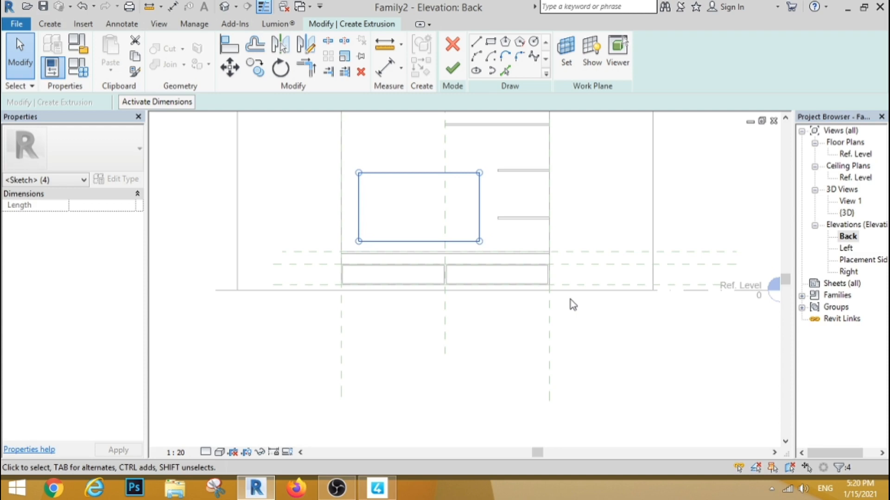
pyautogui.click(604, 204)
# Draw a second rectangle offset 1 cm inside the outline to form a frame, and finish the extrusion
pyautogui.scroll(6, 396, 170)
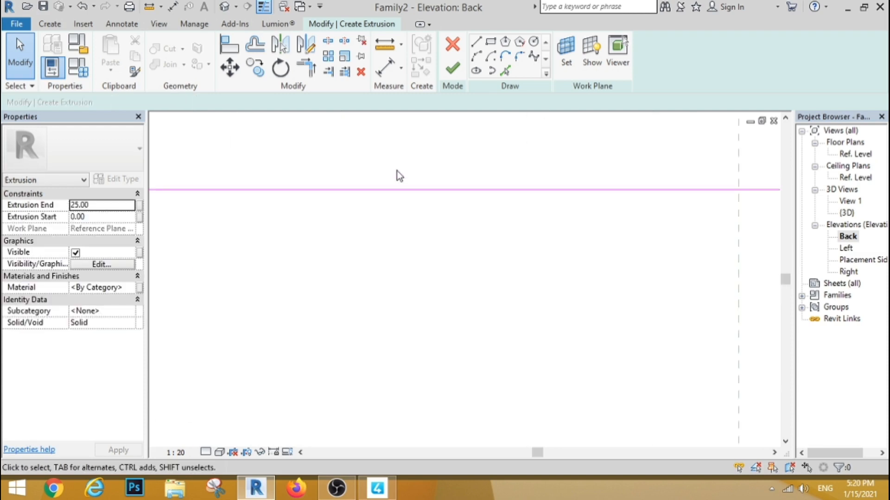
pyautogui.click(491, 42)
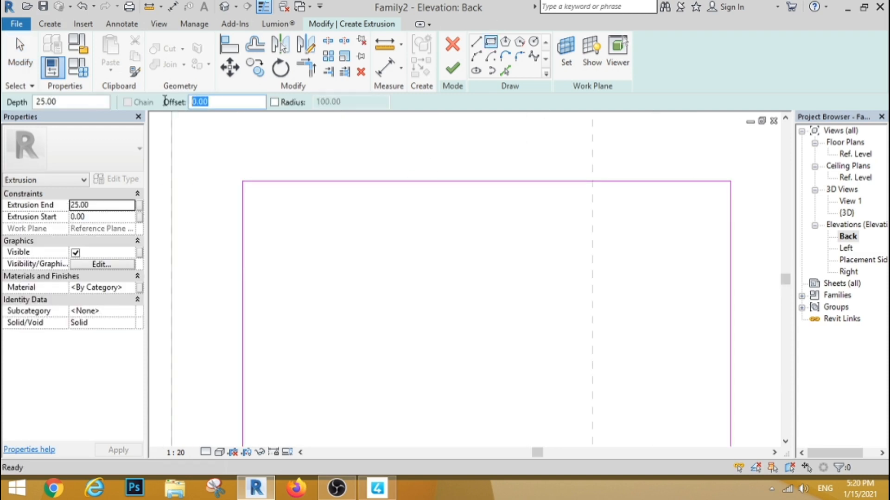
pyautogui.write('1')
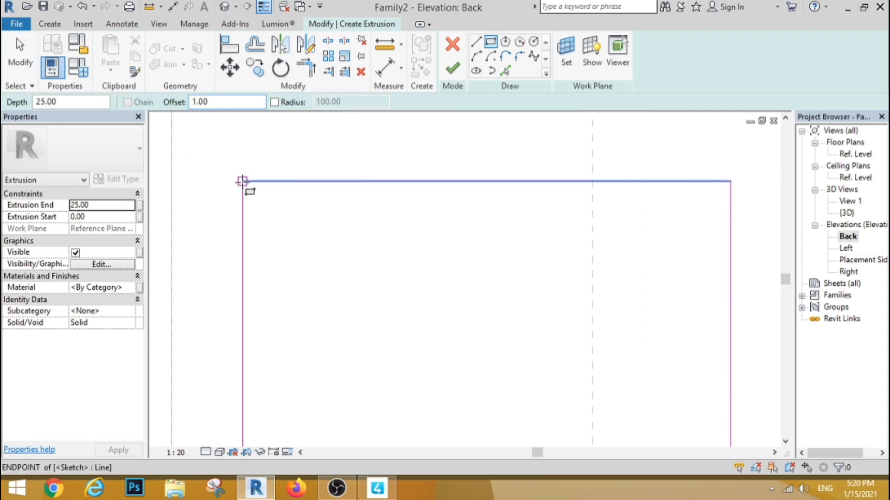
pyautogui.click(243, 181)
pyautogui.scroll(-3, 415, 258)
pyautogui.scroll(5, 562, 367)
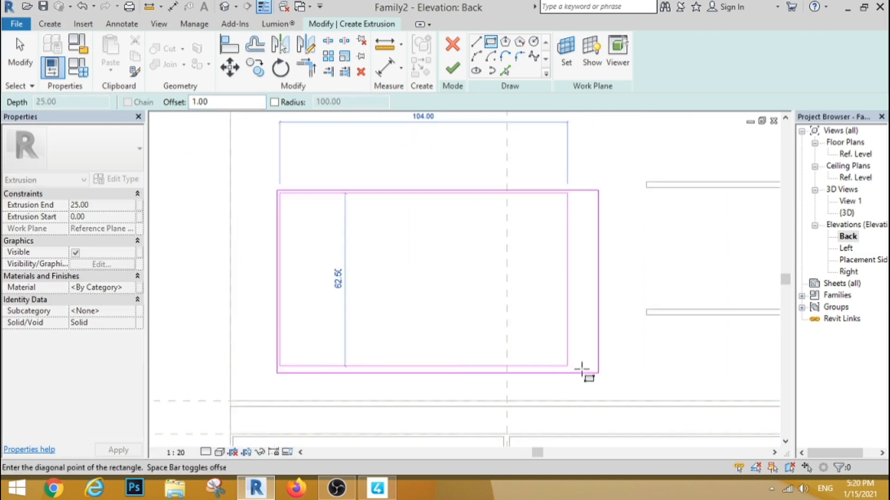
pyautogui.click(618, 376)
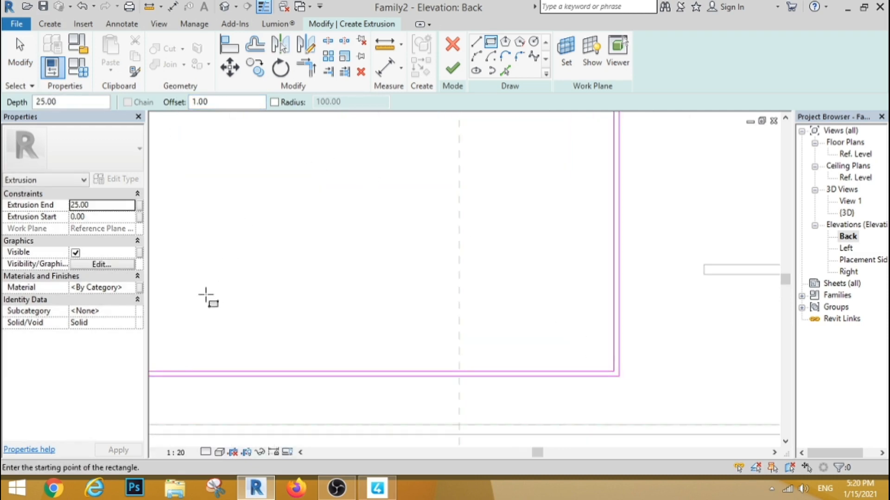
pyautogui.click(452, 68)
pyautogui.scroll(-4, 433, 200)
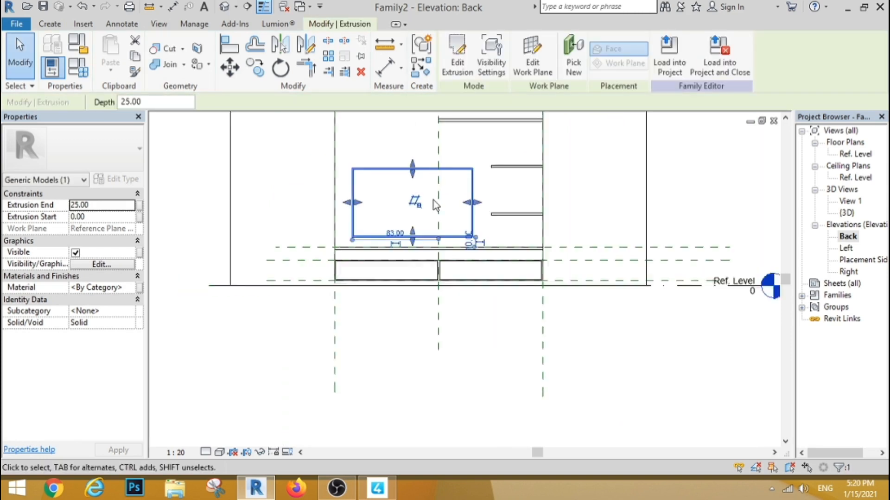
# In the Ref. Level plan, start the frame extrusion at the panel's front plane and reduce its depth to a thin layer
pyautogui.doubleClick(857, 154)
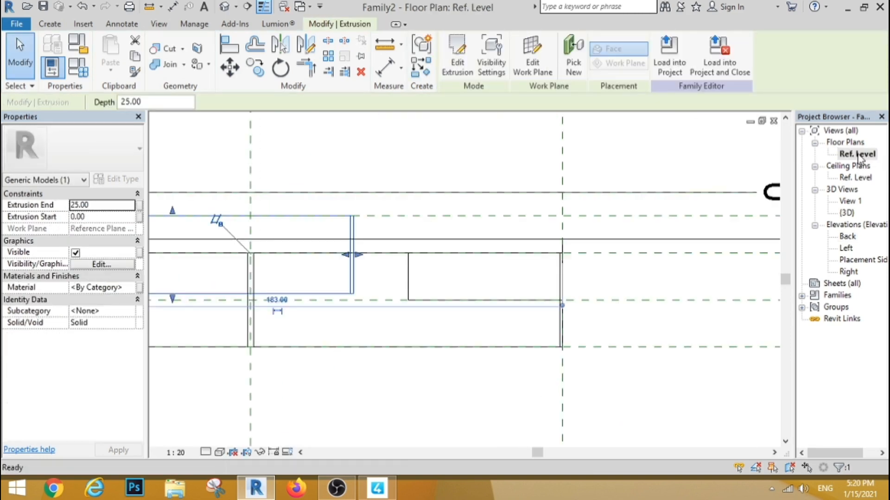
pyautogui.scroll(2, 343, 222)
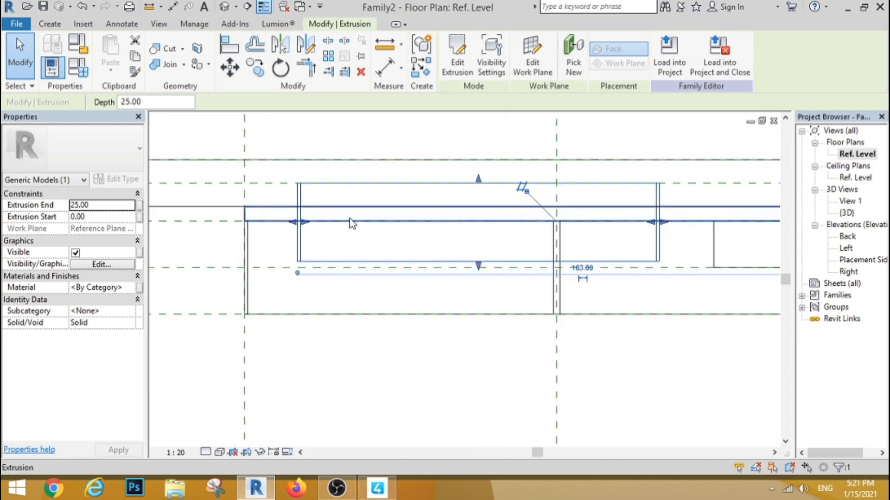
pyautogui.moveTo(476, 180)
pyautogui.mouseDown()
pyautogui.moveTo(467, 227)
pyautogui.moveTo(481, 194)
pyautogui.mouseUp()
pyautogui.scroll(3, 477, 217)
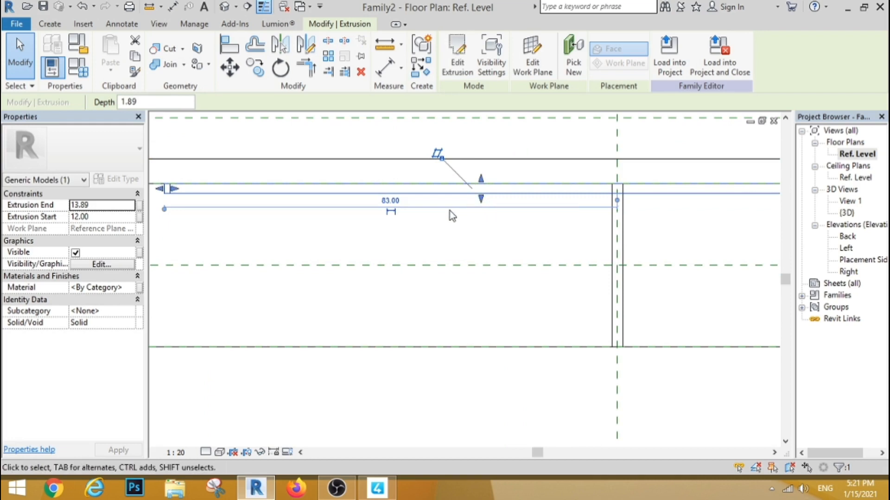
pyautogui.scroll(3, 450, 211)
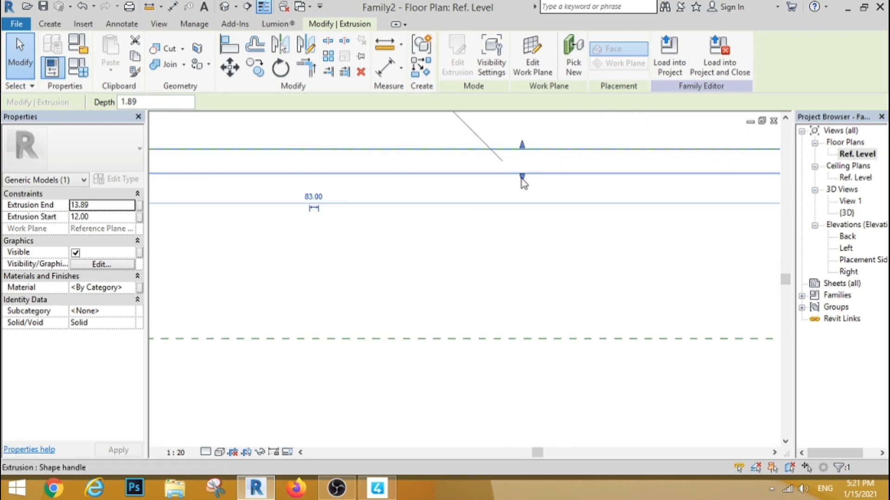
pyautogui.moveTo(522, 180); pyautogui.dragTo(522, 169)
pyautogui.click(510, 229)
pyautogui.scroll(-6, 341, 197)
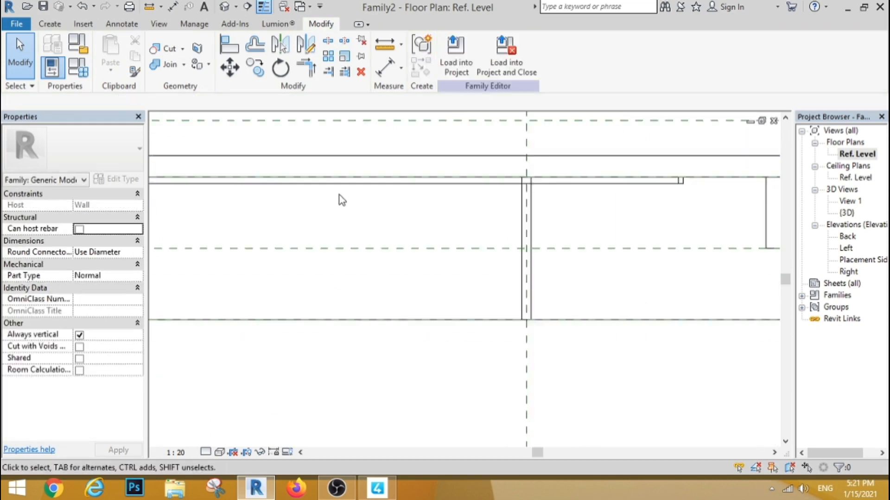
# Inspect the family in the 3D view and switch its visual style to show filled surfaces
pyautogui.click(225, 6)
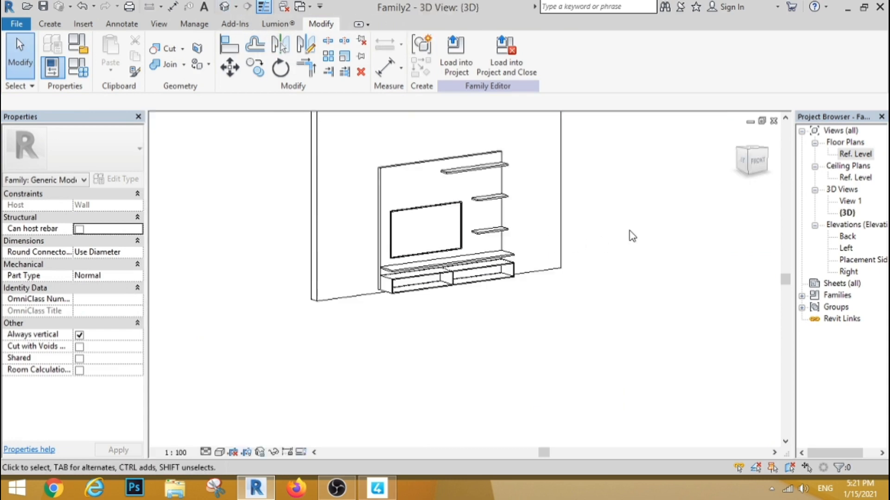
pyautogui.keyDown('shift'); pyautogui.moveTo(685, 218); pyautogui.dragTo(579, 222, button='middle'); pyautogui.keyUp('shift')
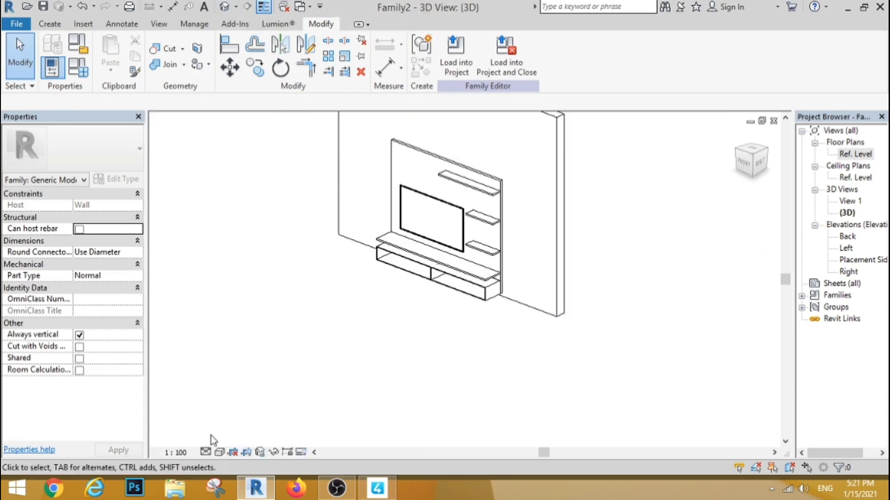
pyautogui.click(219, 453)
pyautogui.click(234, 423)
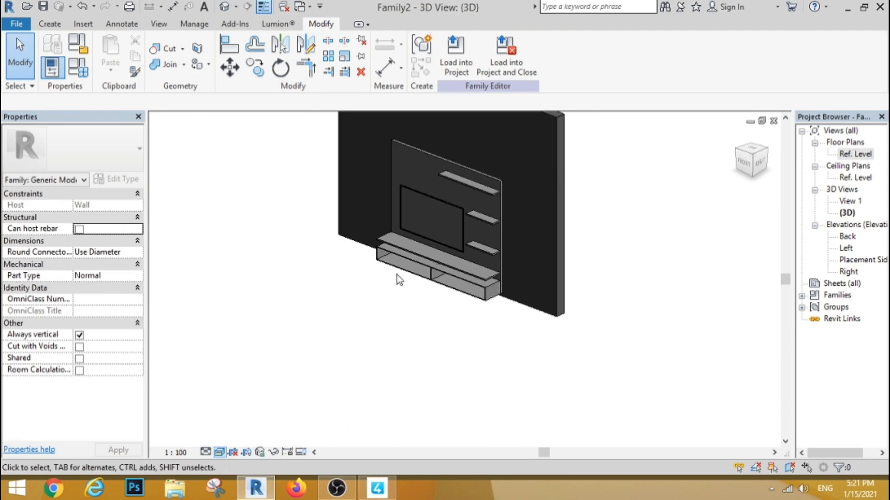
pyautogui.scroll(3, 410, 224)
pyautogui.scroll(-3, 410, 231)
# Assign the Lauan, Meranti wood material from the Autodesk library to the extrusion of the low box and strip
pyautogui.click(488, 305)
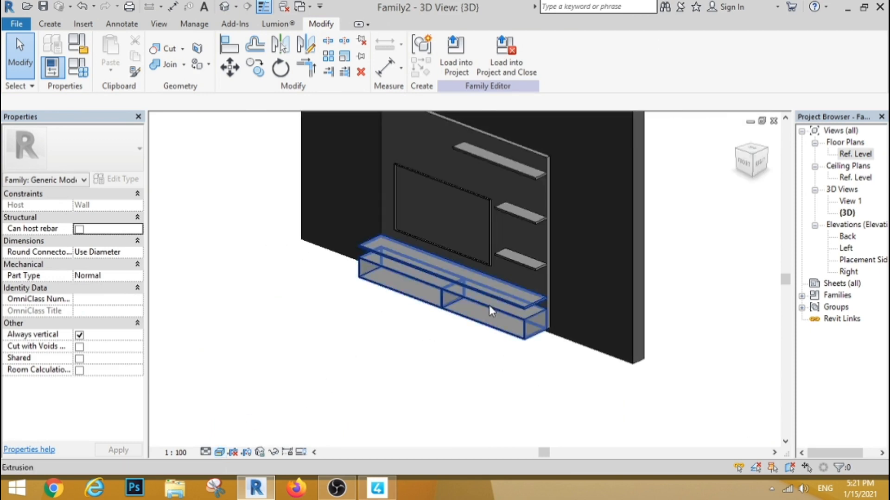
pyautogui.click(127, 287)
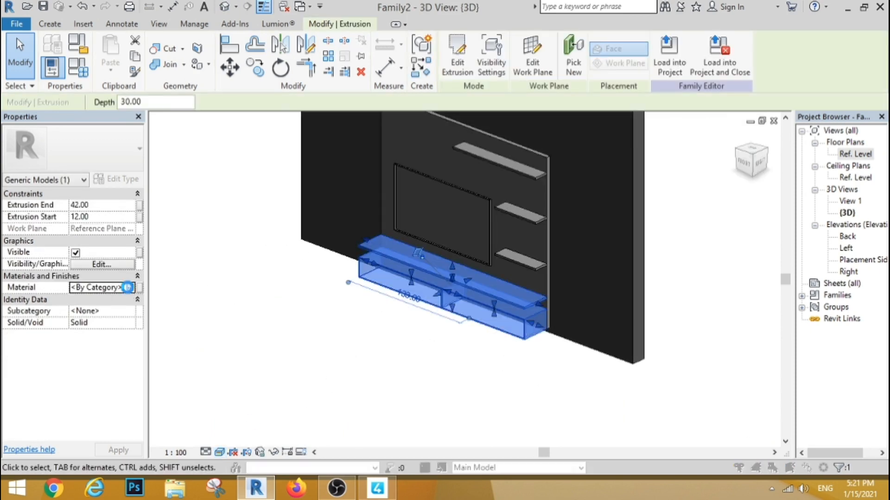
pyautogui.click(127, 287)
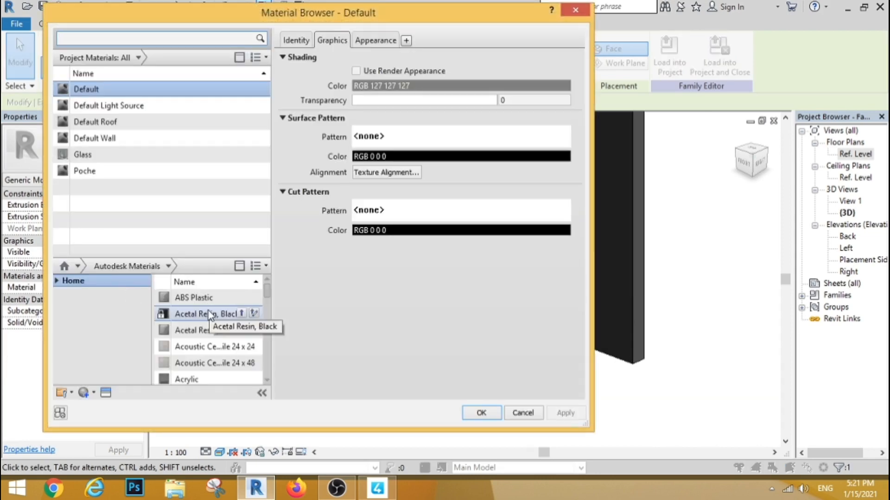
pyautogui.click(169, 267)
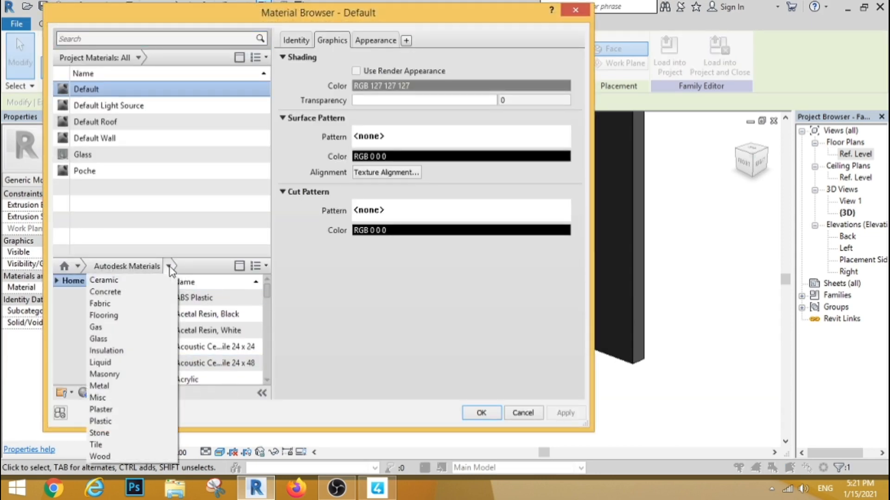
pyautogui.click(116, 456)
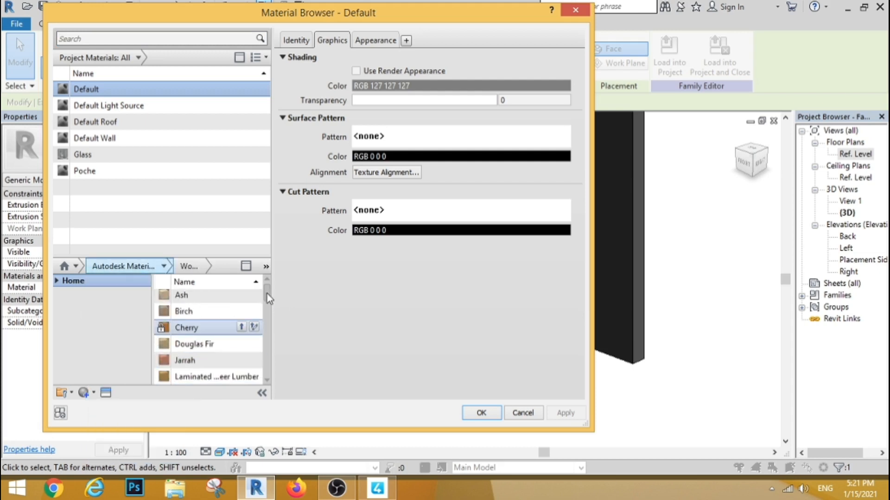
pyautogui.moveTo(267, 294); pyautogui.dragTo(265, 309)
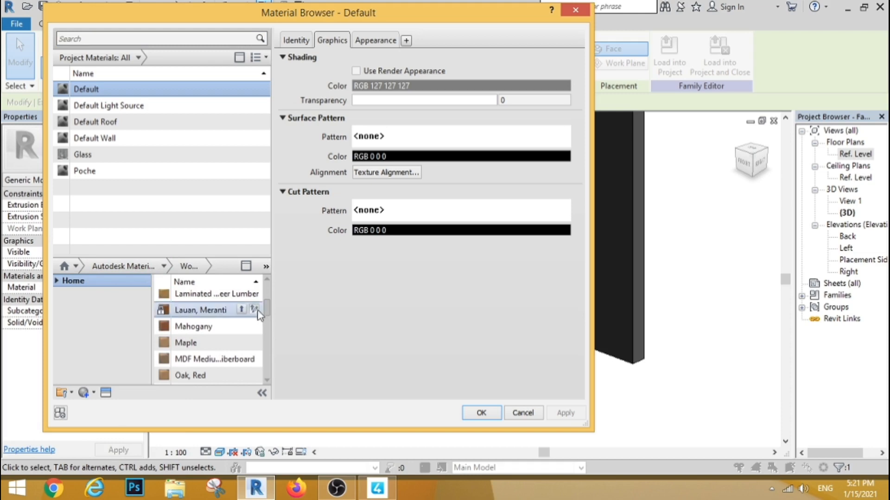
pyautogui.click(255, 310)
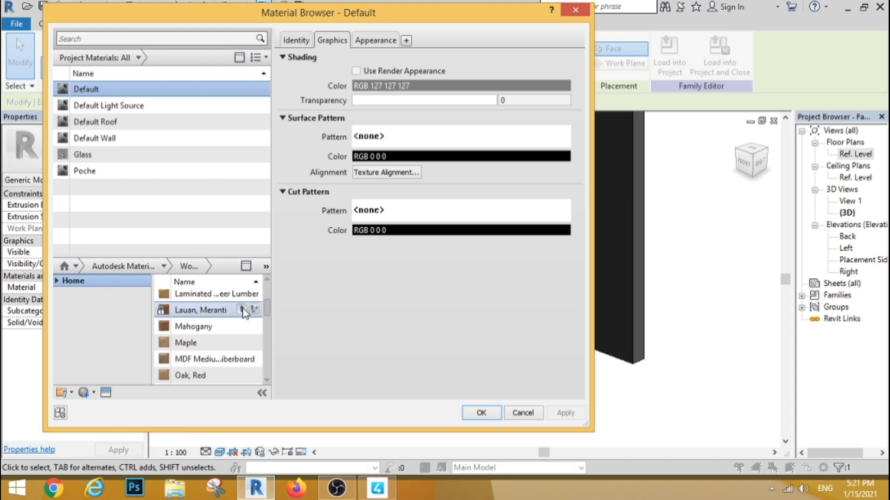
pyautogui.click(477, 413)
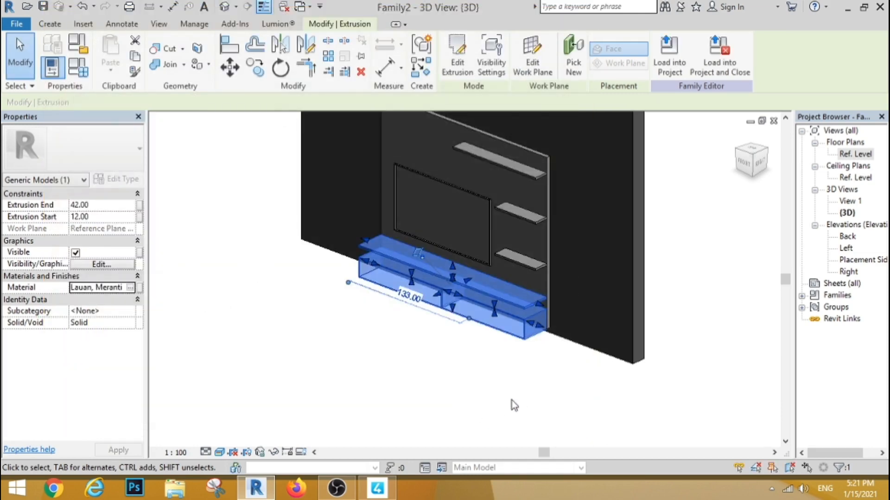
pyautogui.click(512, 401)
pyautogui.scroll(-2, 476, 349)
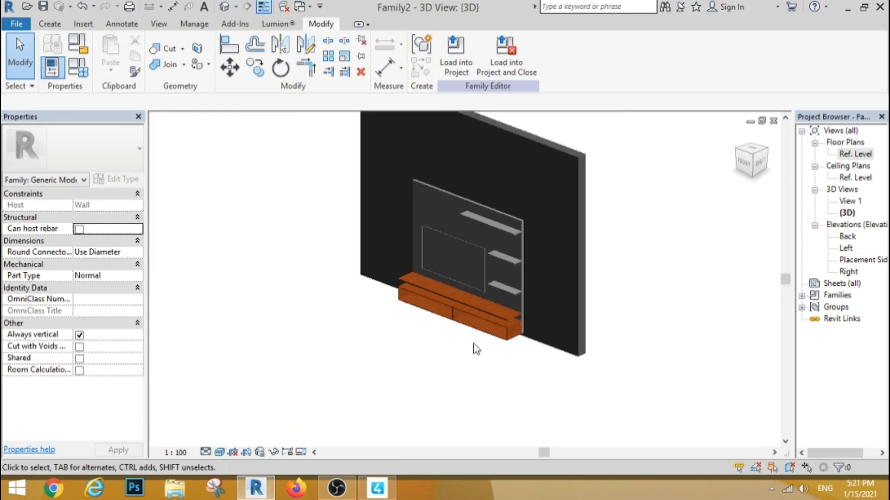
pyautogui.scroll(6, 409, 268)
pyautogui.scroll(-5, 410, 268)
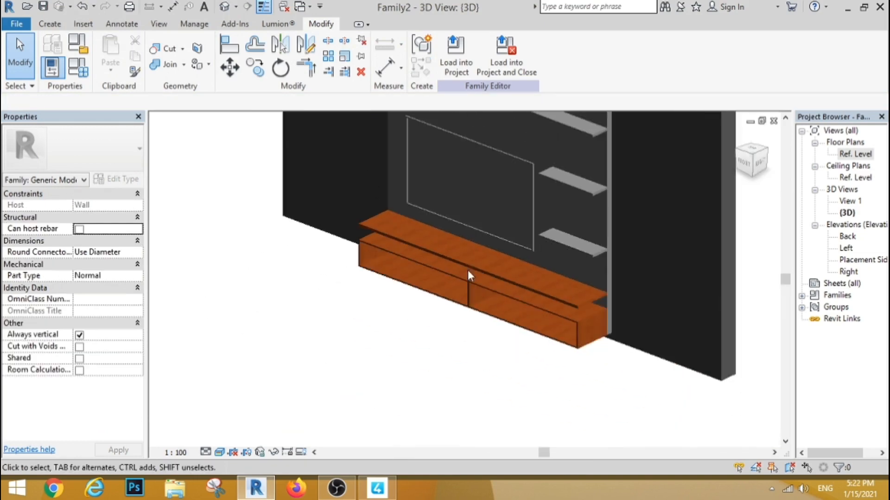
# Replace the material of the low box and strip extrusion with Maple from the Autodesk wood library
pyautogui.click(478, 283)
pyautogui.click(102, 288)
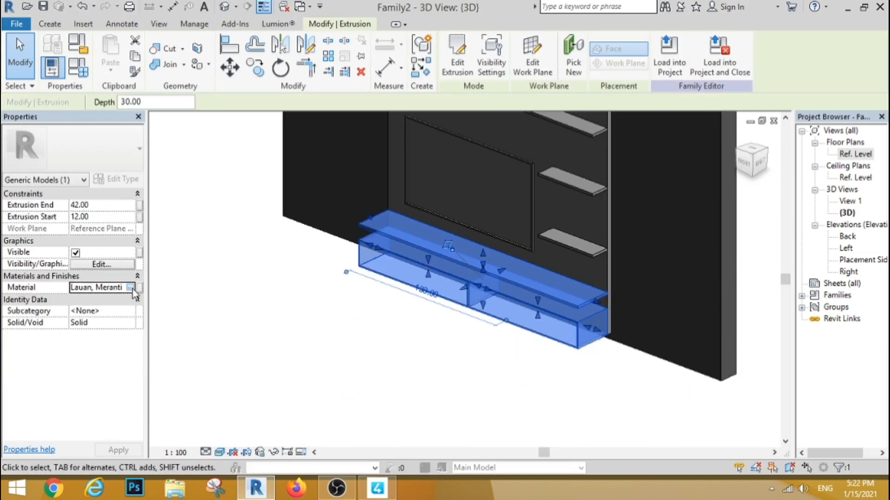
pyautogui.click(134, 288)
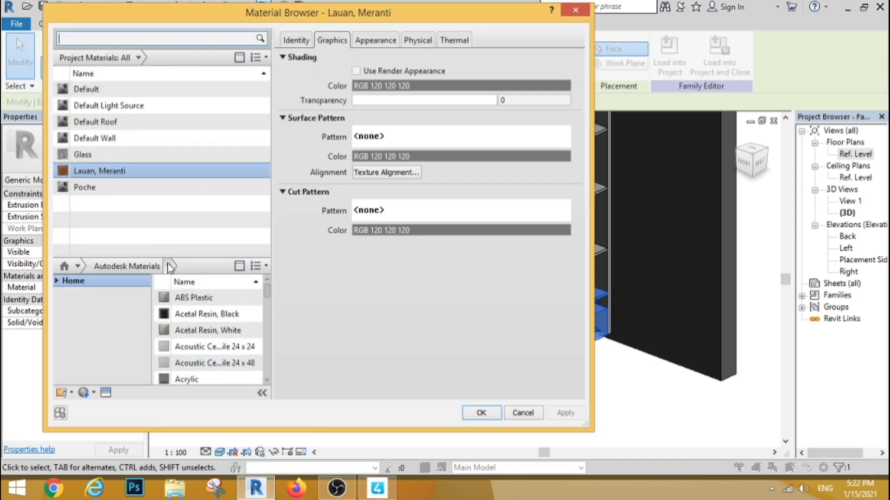
pyautogui.click(168, 266)
pyautogui.click(118, 460)
pyautogui.moveTo(266, 291); pyautogui.dragTo(267, 311)
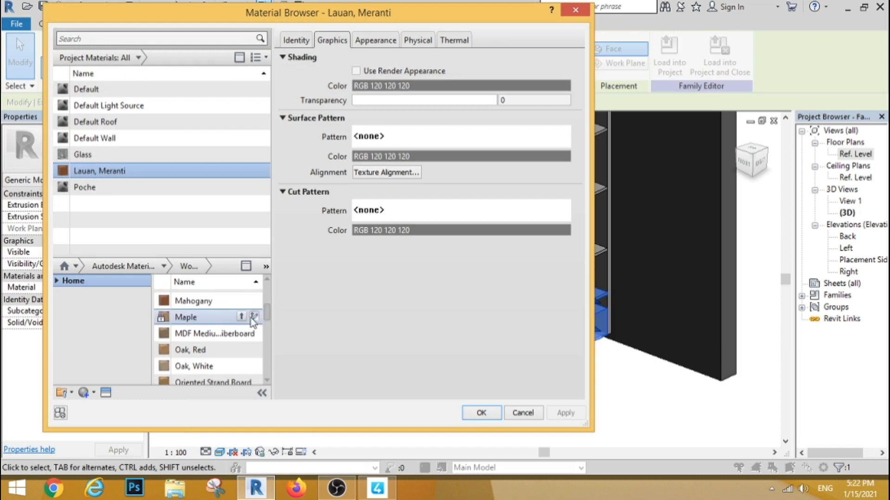
pyautogui.click(250, 317)
pyautogui.click(470, 415)
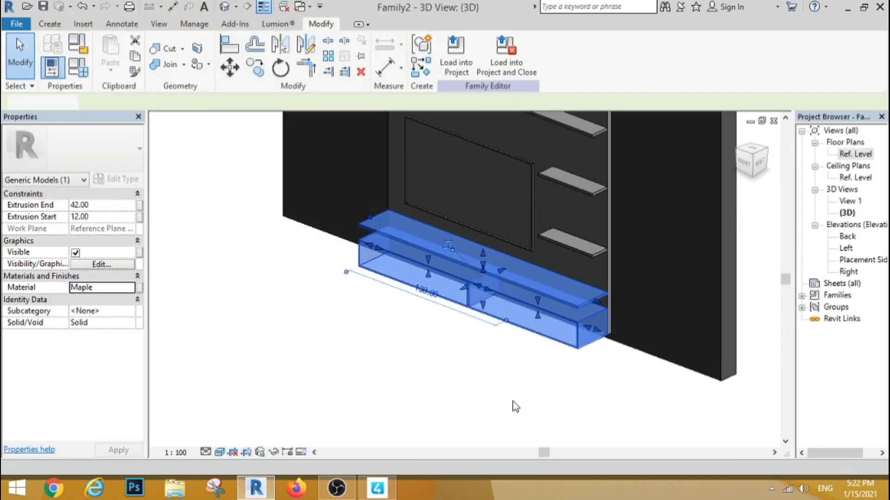
pyautogui.click(514, 407)
pyautogui.scroll(-1, 421, 338)
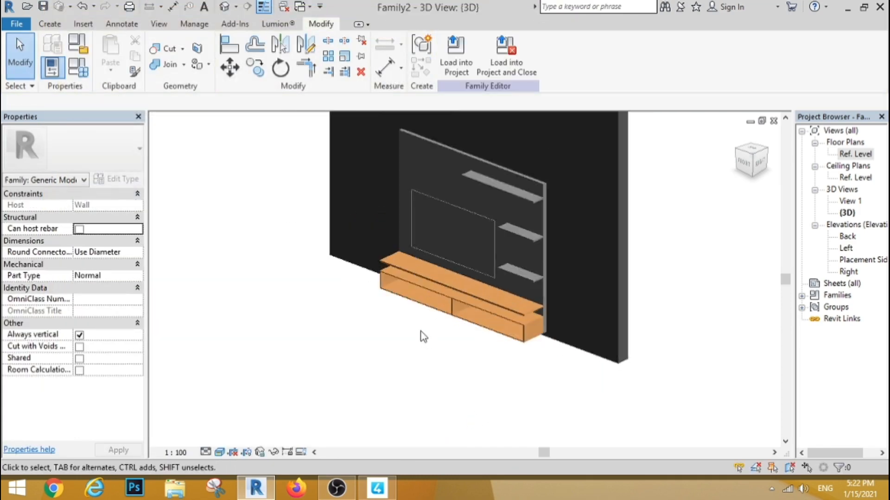
# Change the low box and strip extrusion to the Birch material from the Autodesk wood library
pyautogui.click(463, 288)
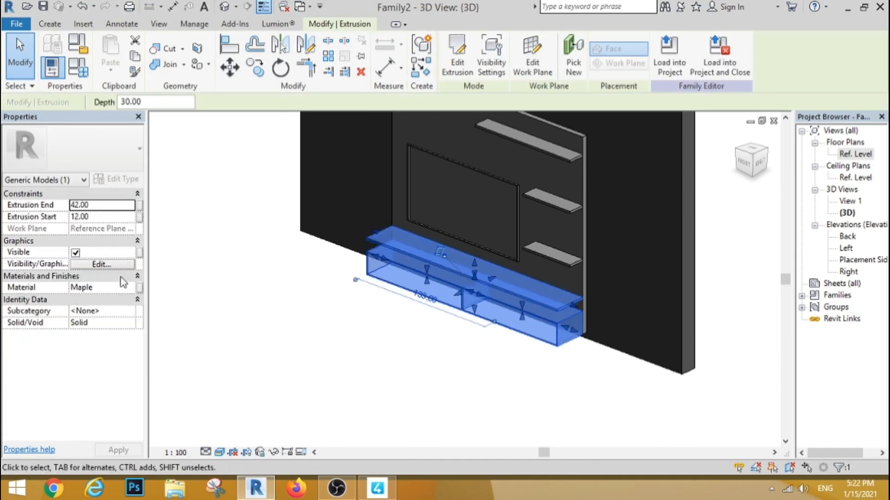
pyautogui.click(135, 288)
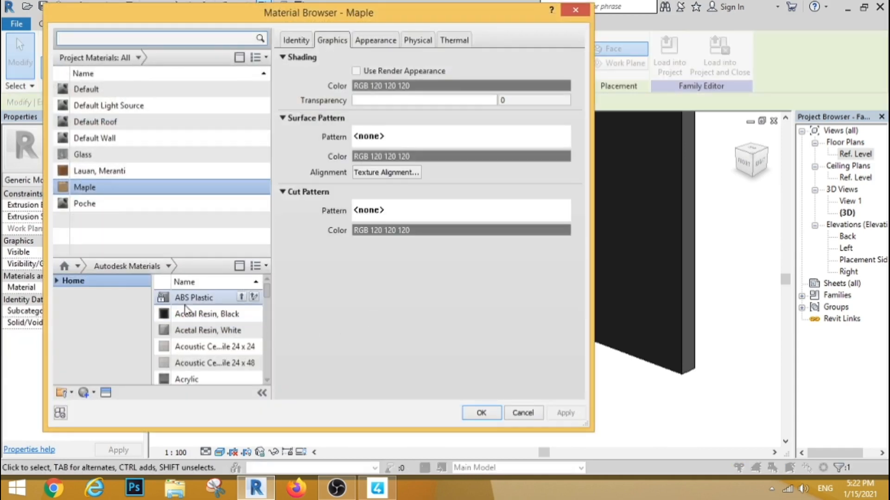
pyautogui.click(170, 266)
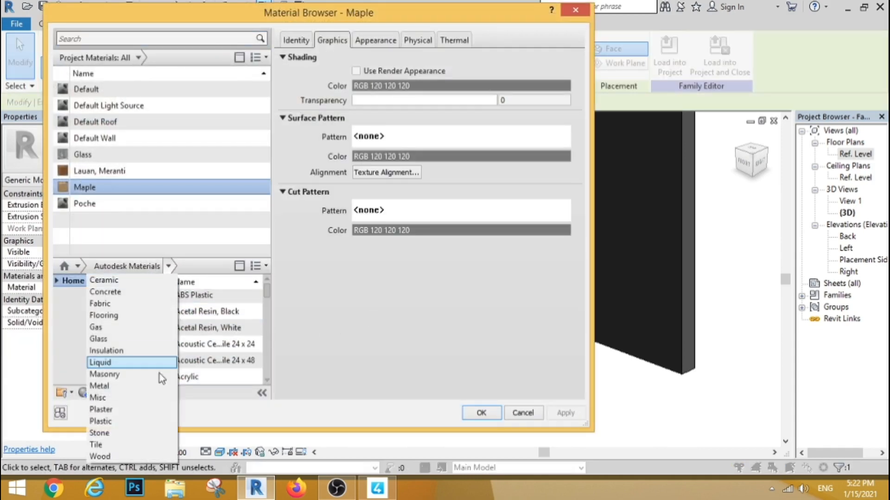
pyautogui.click(113, 457)
pyautogui.moveTo(266, 296)
pyautogui.mouseDown()
pyautogui.moveTo(267, 374)
pyautogui.moveTo(265, 289)
pyautogui.mouseUp()
pyautogui.click(239, 313)
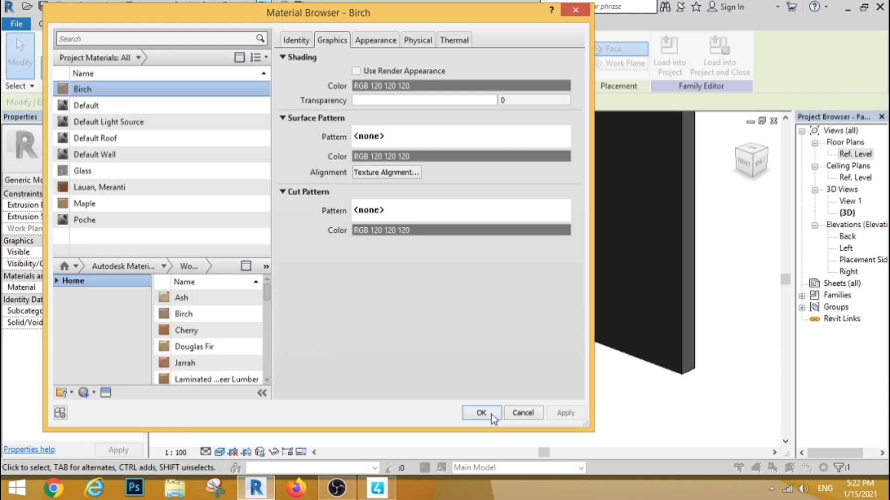
pyautogui.click(482, 413)
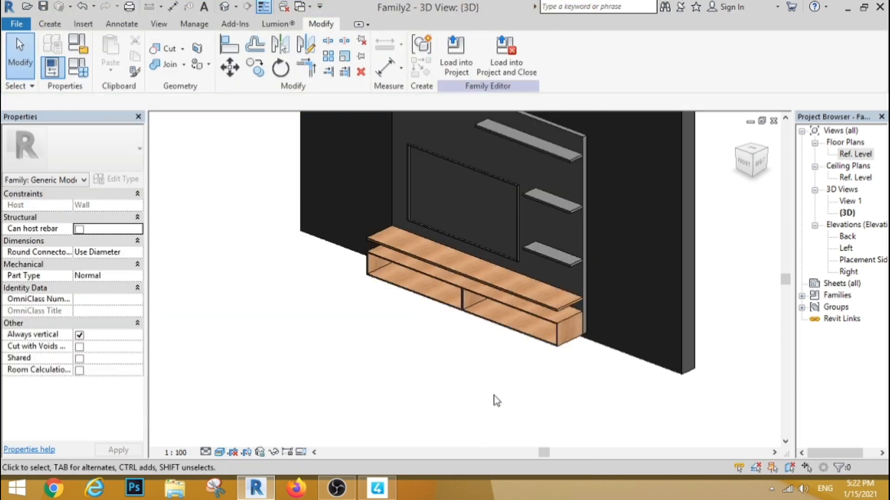
pyautogui.scroll(-3, 496, 401)
pyautogui.scroll(2, 497, 401)
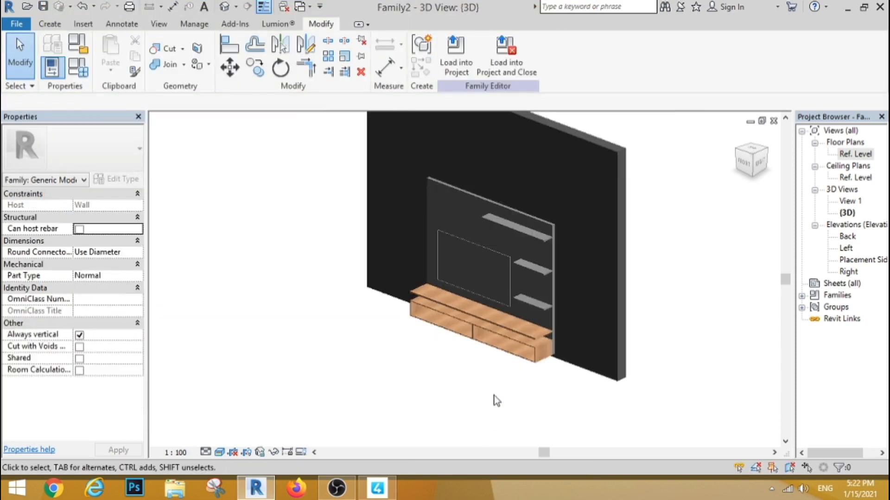
# Assign the Birch material to the large back panel extrusion
pyautogui.click(552, 258)
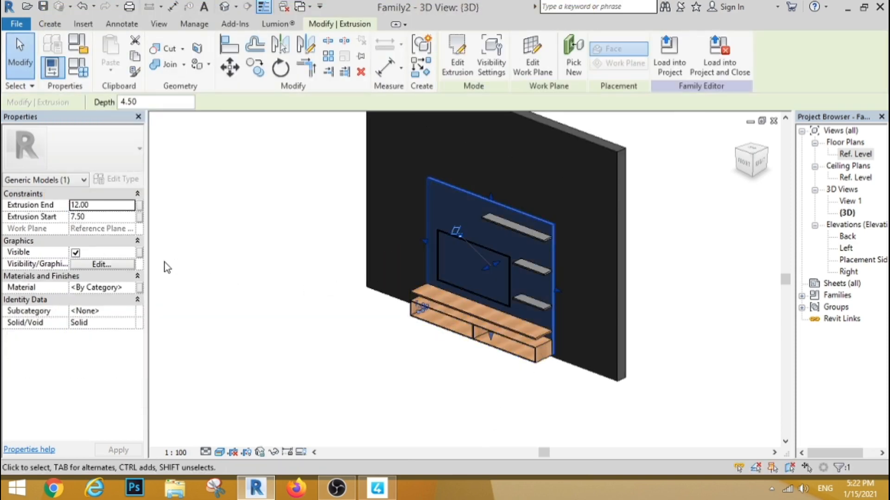
pyautogui.click(126, 289)
pyautogui.click(134, 288)
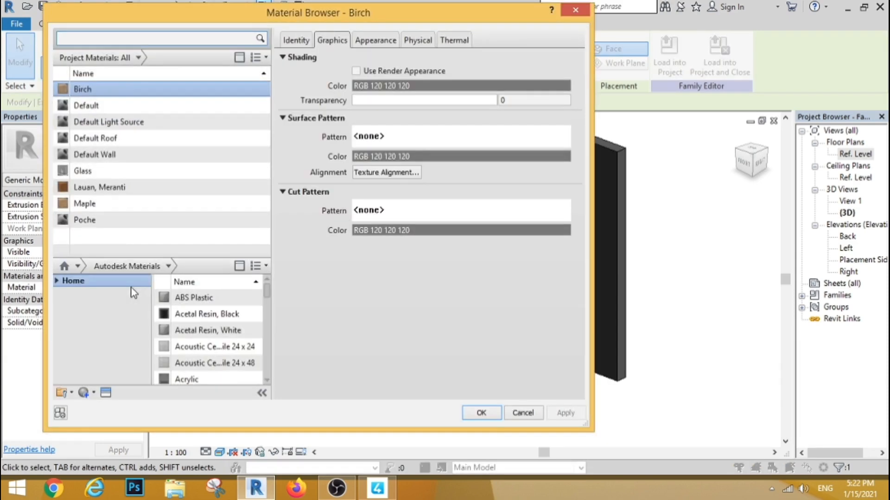
pyautogui.click(488, 410)
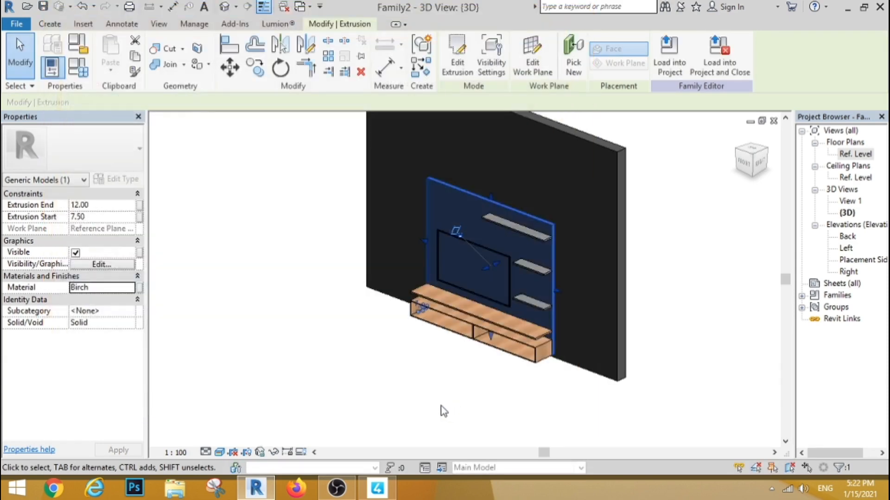
pyautogui.click(441, 407)
# Edit the Birch appearance image of the back panel's material and set its texture rotation to 90 degrees
pyautogui.click(525, 218)
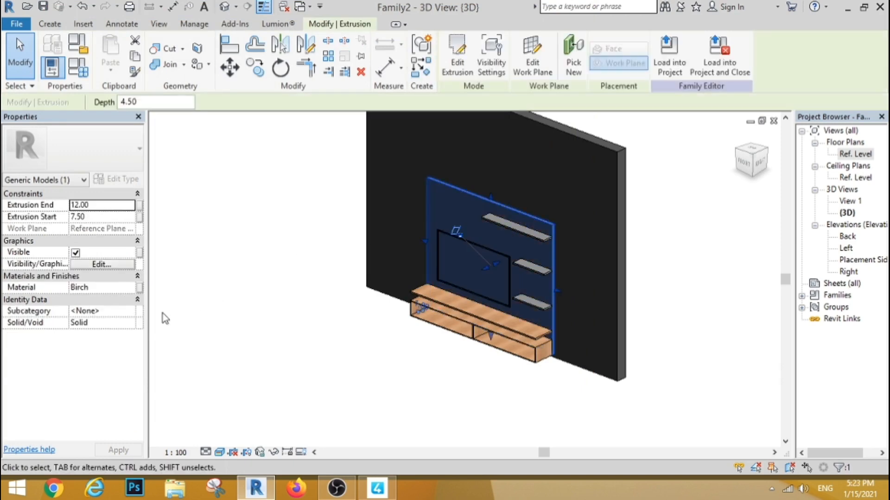
pyautogui.click(139, 287)
pyautogui.click(384, 43)
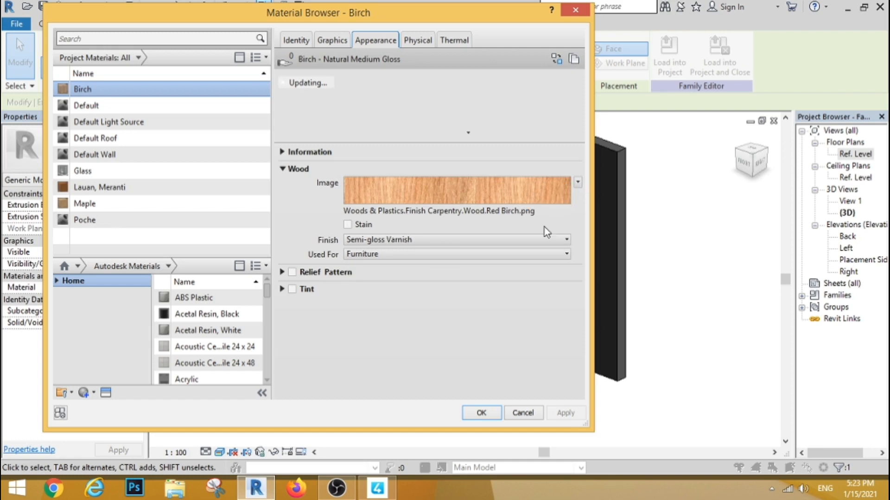
pyautogui.click(577, 183)
pyautogui.click(518, 301)
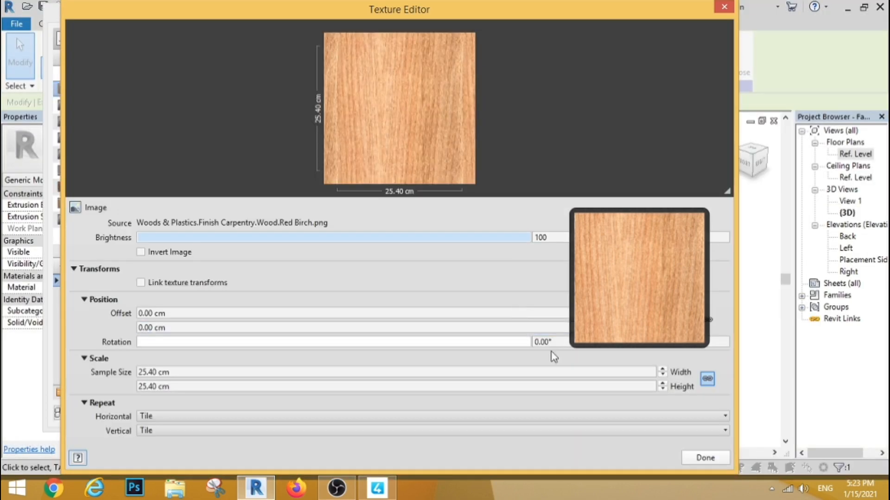
pyautogui.click(559, 341)
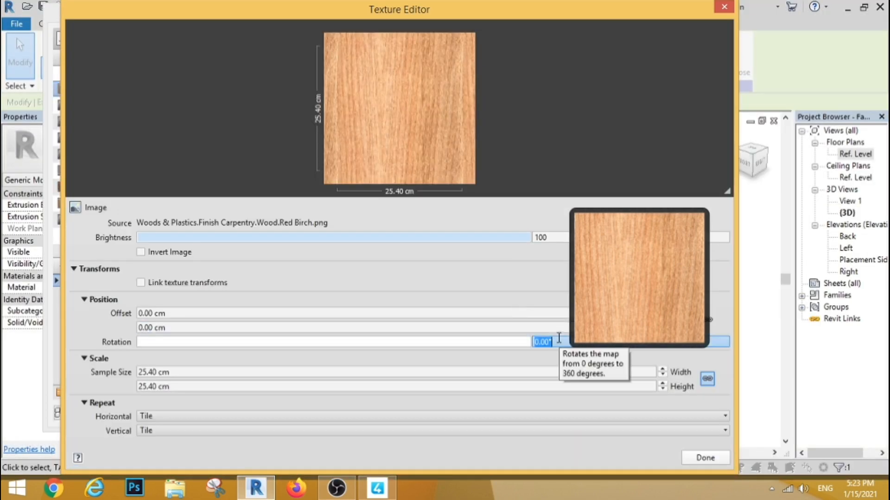
pyautogui.write('90')
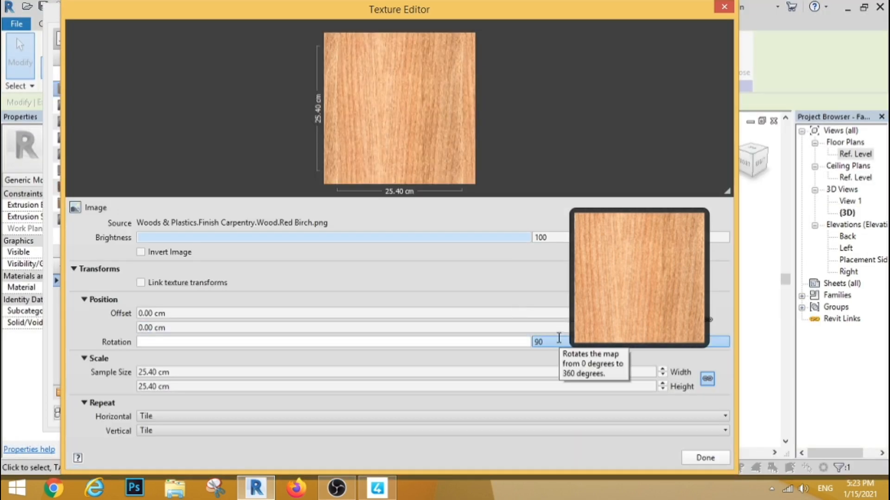
pyautogui.click(699, 457)
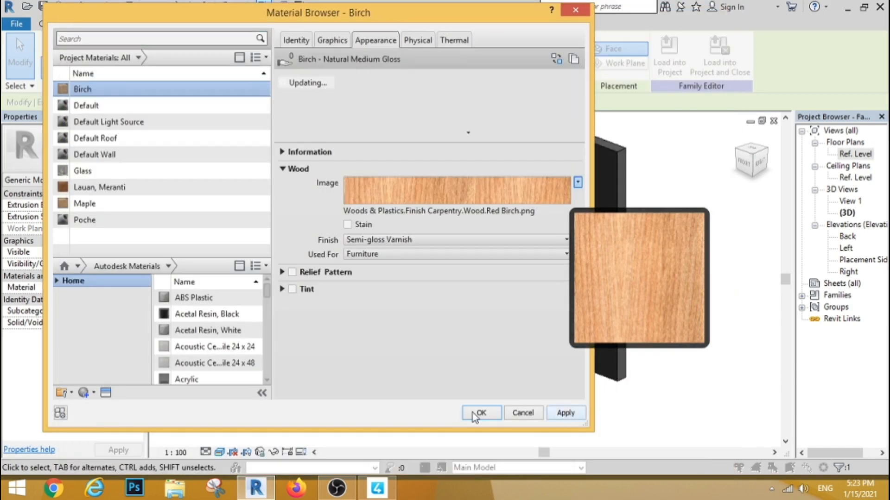
pyautogui.click(480, 412)
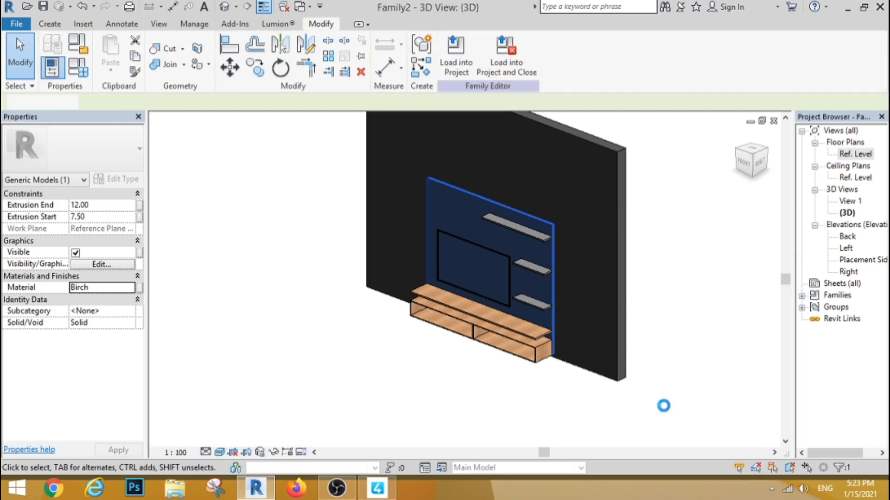
pyautogui.click(665, 357)
pyautogui.scroll(3, 396, 270)
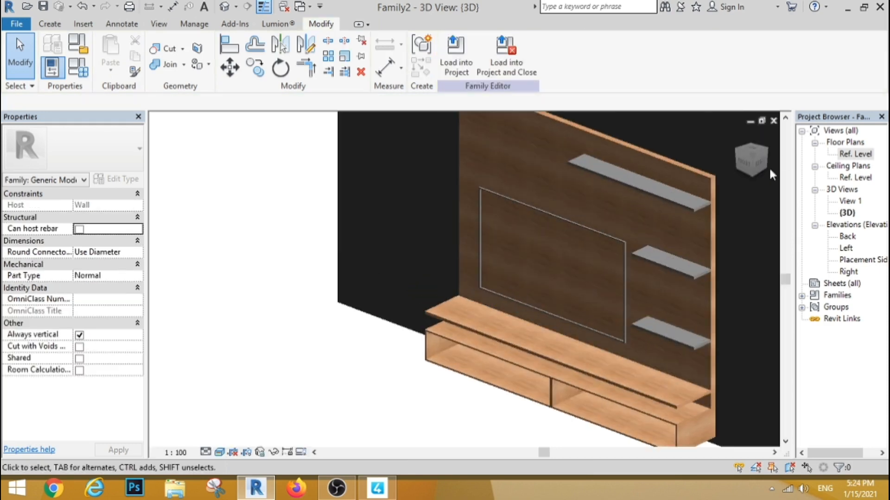
# Open the material selection for the extrusion of the three wall shelves
pyautogui.click(687, 206)
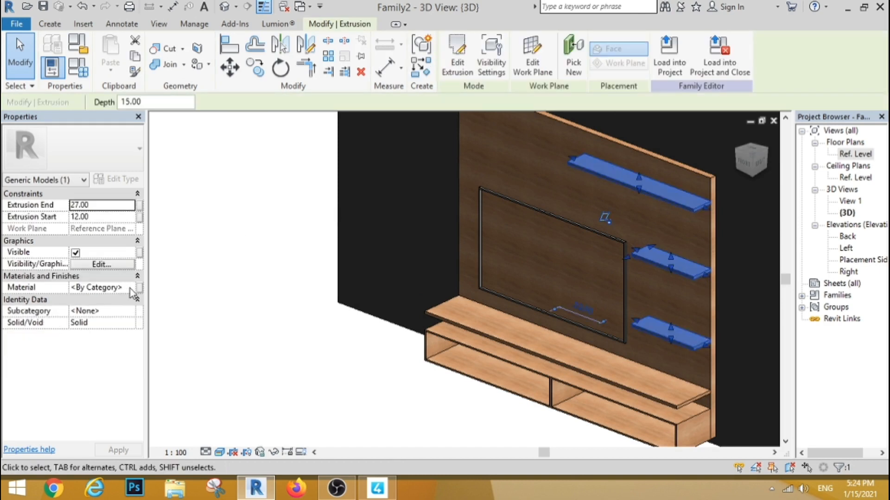
pyautogui.click(129, 288)
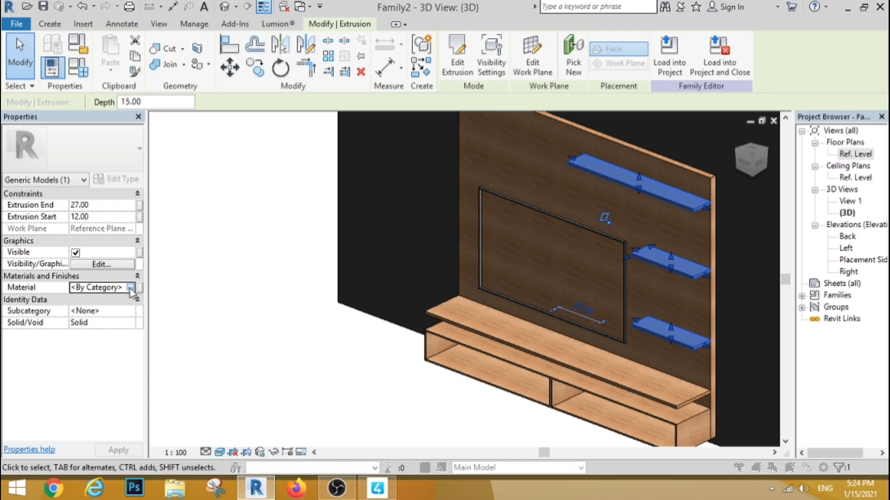
pyautogui.click(130, 289)
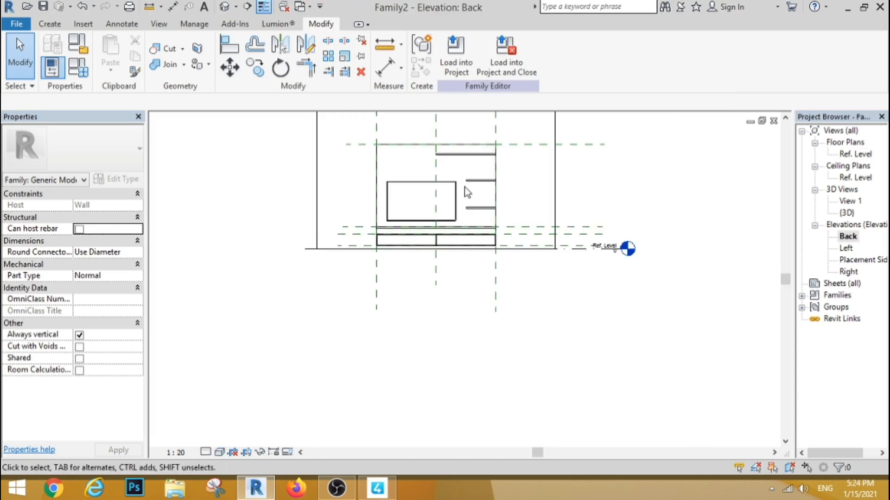
# Start an extrusion in the Back elevation and sketch a rectangle along the inner edges of the TV frame
pyautogui.scroll(3, 445, 185)
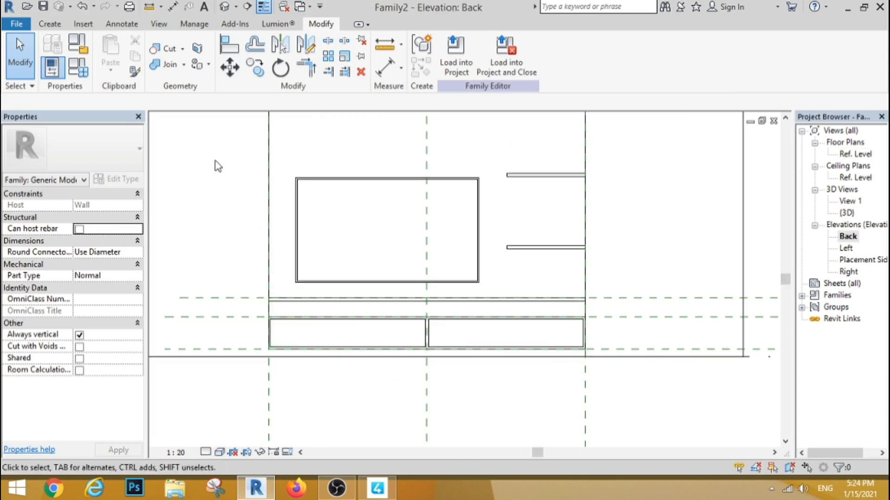
pyautogui.click(50, 23)
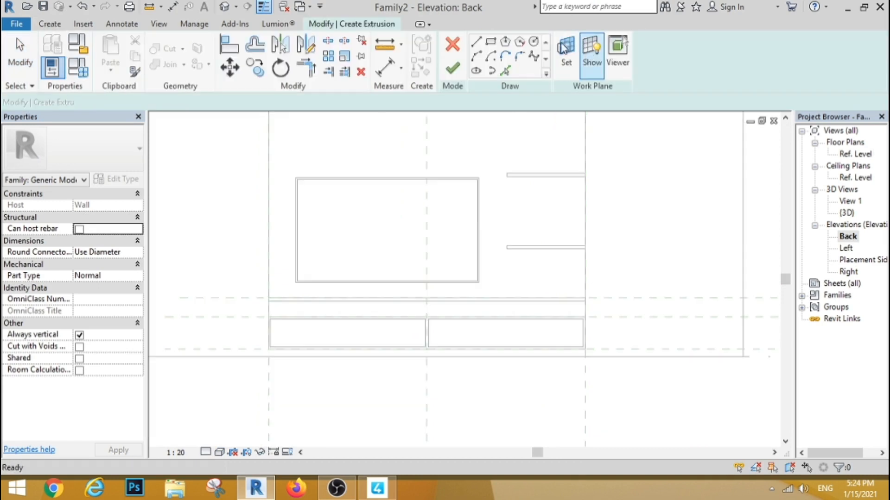
pyautogui.click(490, 41)
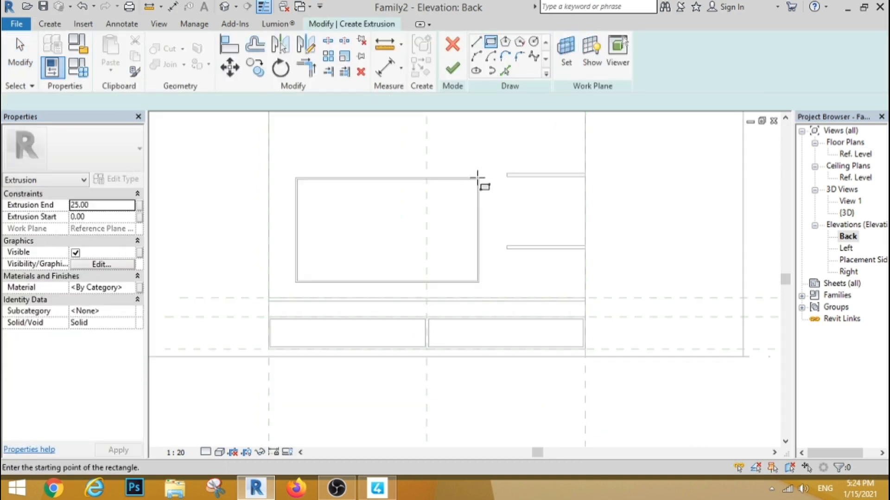
pyautogui.scroll(3, 475, 190)
pyautogui.click(484, 156)
pyautogui.scroll(-3, 422, 239)
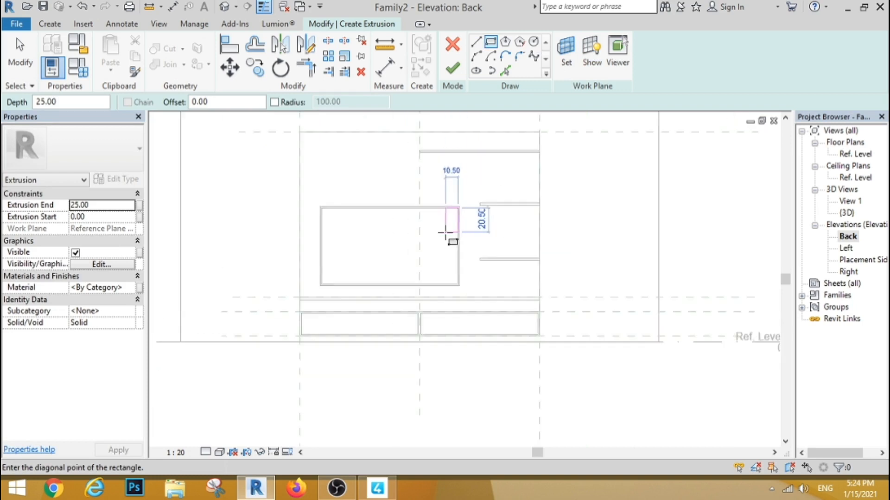
pyautogui.scroll(5, 304, 298)
pyautogui.click(300, 298)
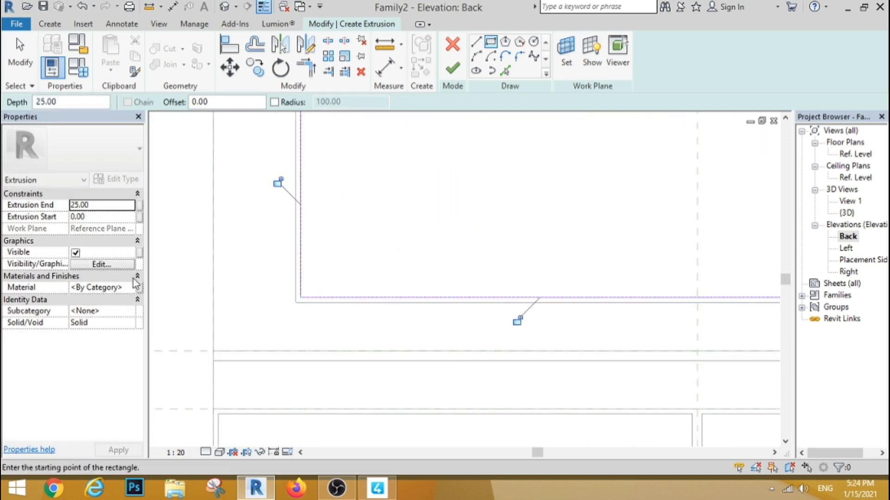
# Assign the Plastic, Opaque Black material from the Autodesk plastic library to the screen extrusion and finish its sketch
pyautogui.click(137, 287)
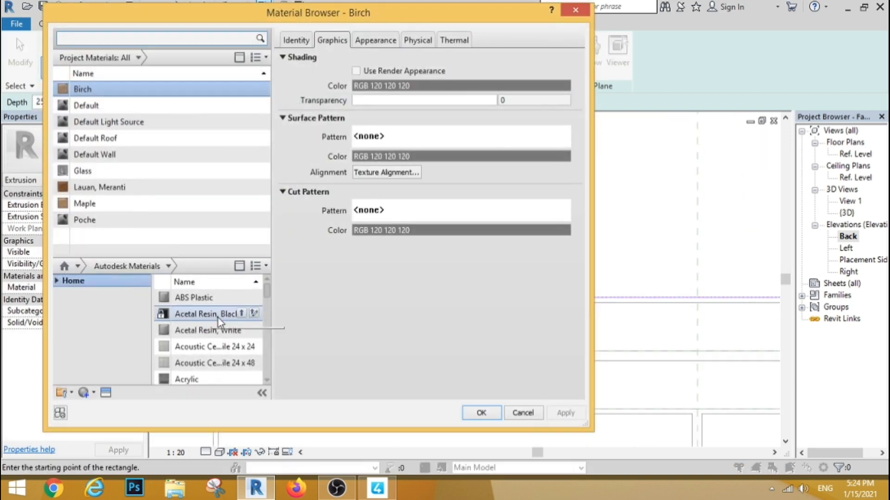
pyautogui.click(168, 266)
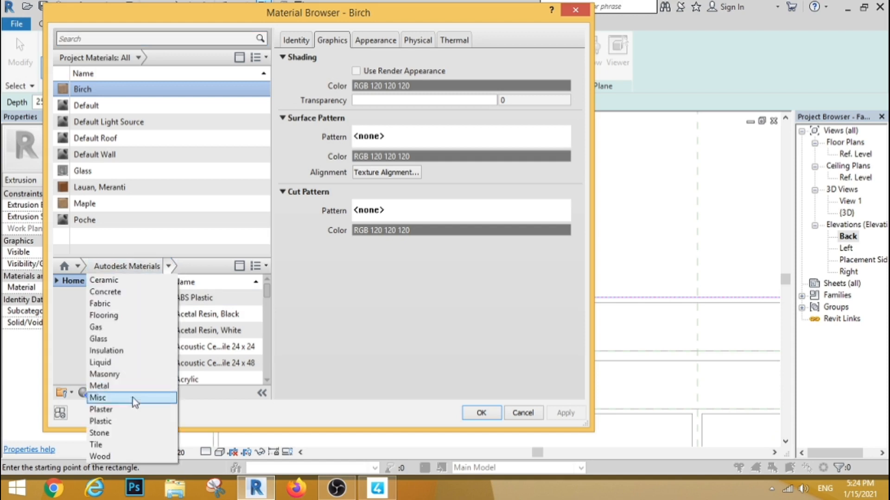
pyautogui.click(123, 423)
pyautogui.moveTo(267, 292); pyautogui.dragTo(263, 319)
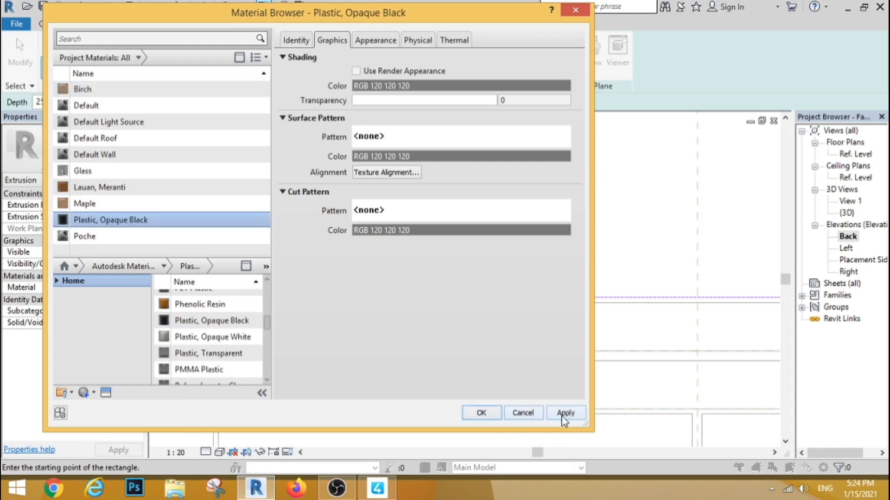
pyautogui.click(481, 413)
pyautogui.click(452, 60)
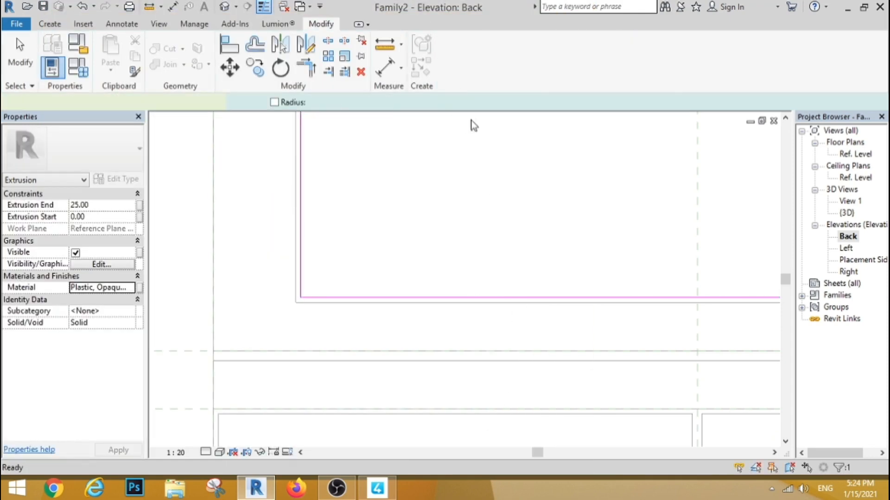
# In the Ref. Level plan, set the screen extrusion's start to 12 cm at the rear reference plane and pull its front face back into a thin plate
pyautogui.doubleClick(862, 154)
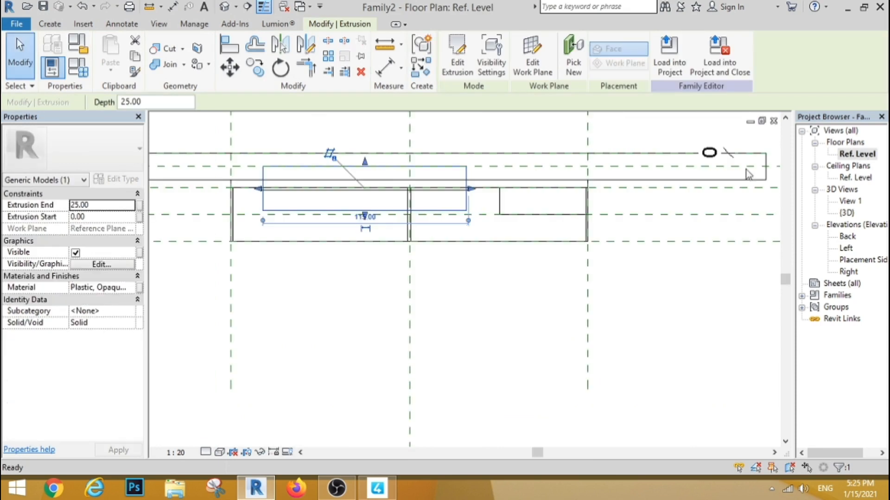
pyautogui.scroll(2, 349, 131)
pyautogui.moveTo(389, 213); pyautogui.dragTo(385, 271)
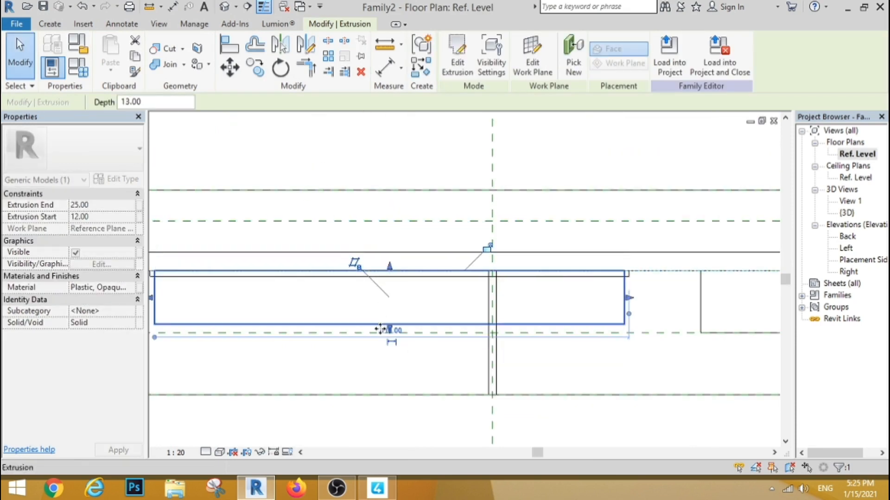
pyautogui.scroll(3, 388, 325)
pyautogui.moveTo(389, 328); pyautogui.dragTo(398, 208)
pyautogui.click(488, 183)
# Check the finished TV unit in the 3D view and load the family into the project
pyautogui.click(224, 7)
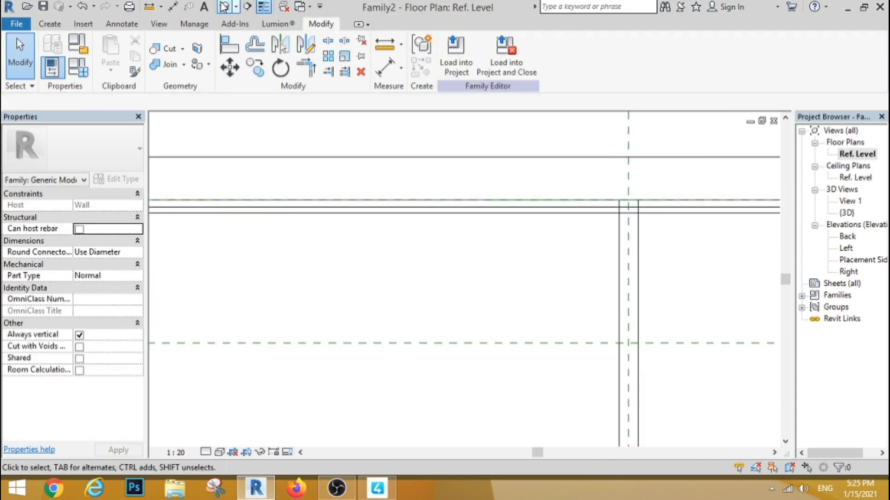
pyautogui.scroll(-5, 315, 240)
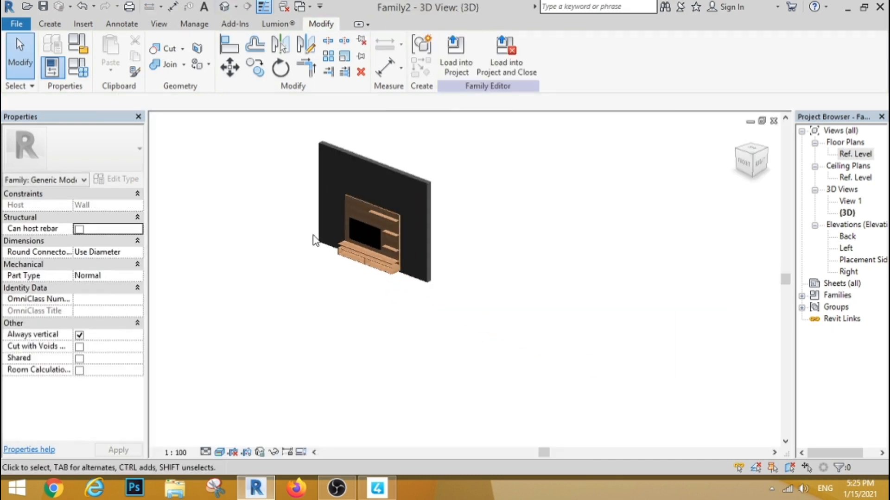
pyautogui.click(455, 65)
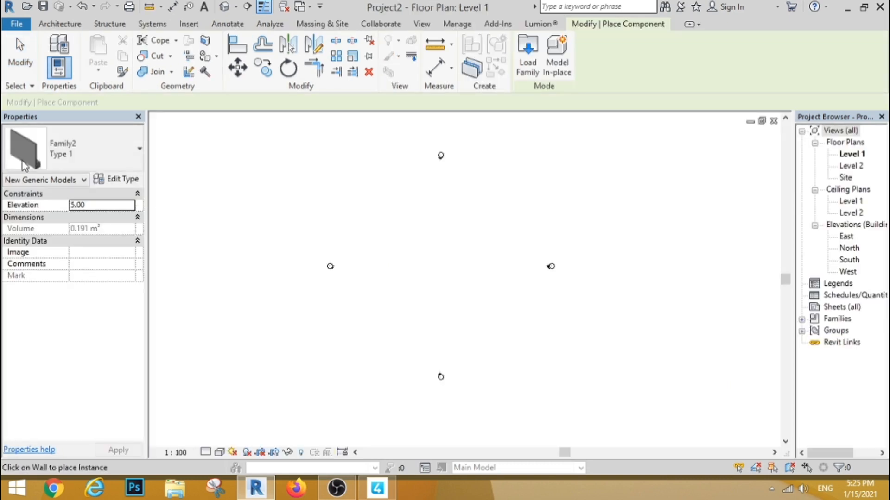
# Draw a rectangular room of Generic - 200mm walls up to Level 2, about 400 by 450 cm, on the Level 1 plan
pyautogui.click(59, 24)
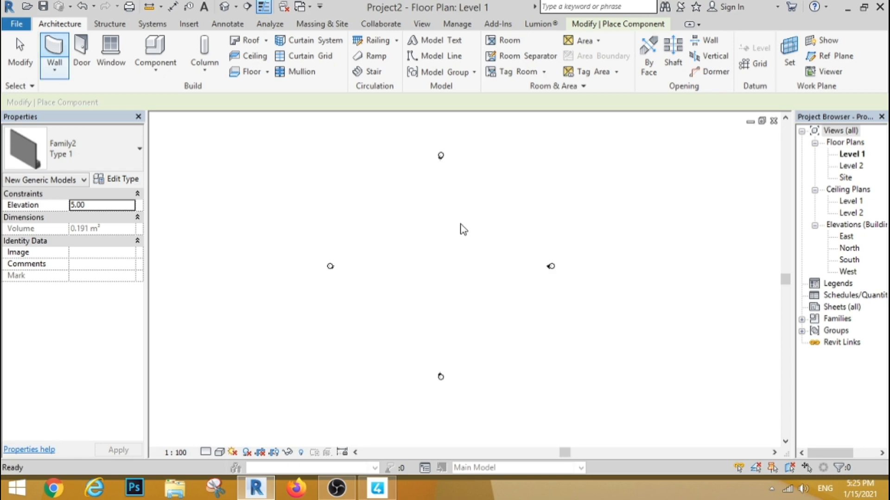
pyautogui.click(537, 42)
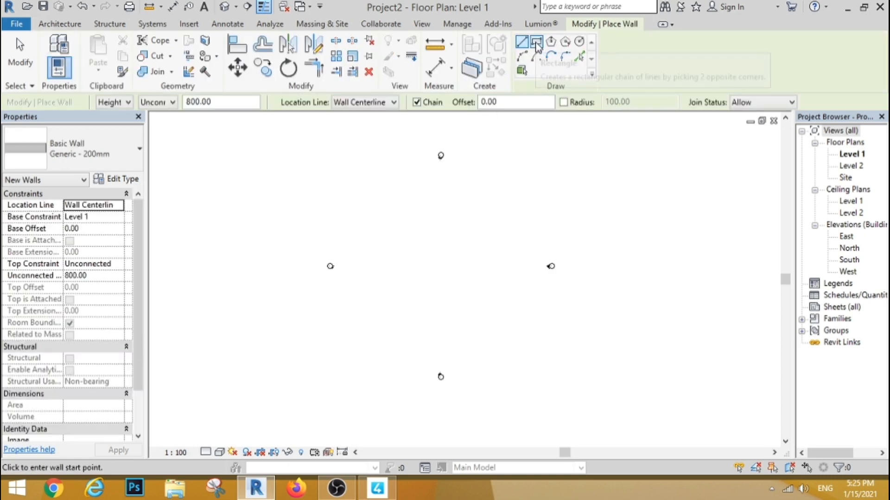
pyautogui.click(172, 102)
pyautogui.click(153, 120)
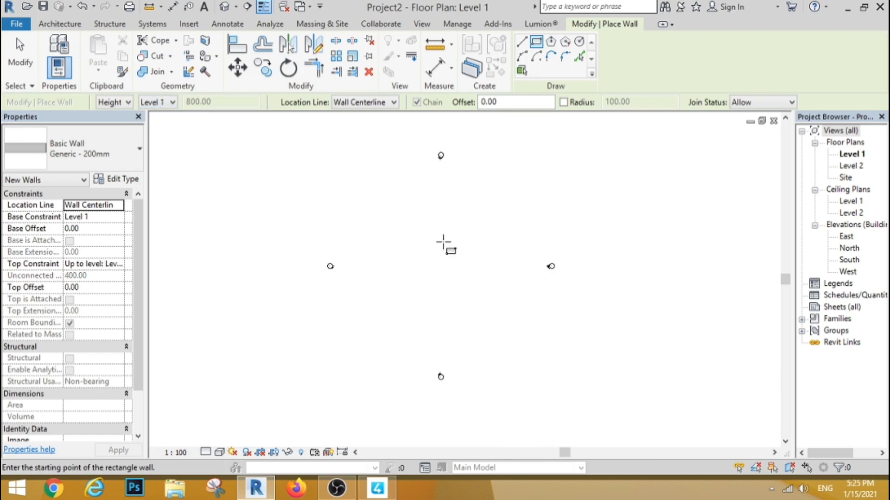
pyautogui.click(823, 459)
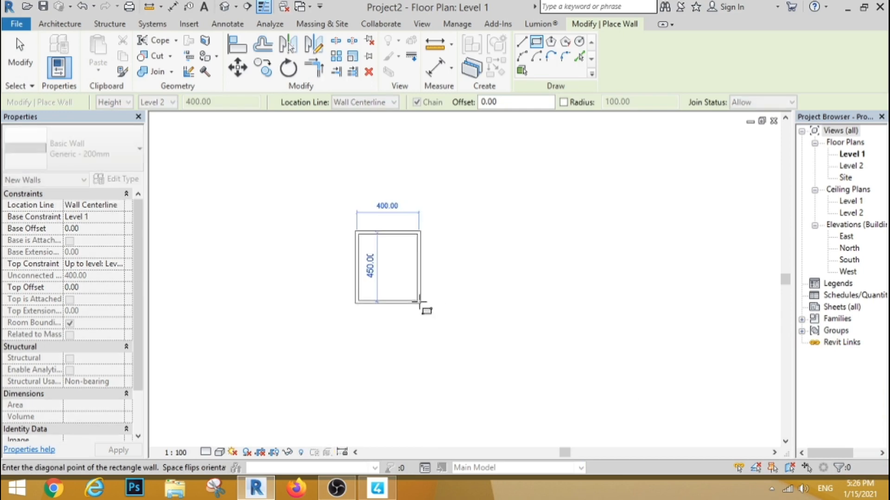
pyautogui.click(430, 299)
pyautogui.press('Escape')
pyautogui.press('Escape')
# Set the room's inside width and inside length to 350 cm each by moving two of its walls
pyautogui.scroll(3, 475, 306)
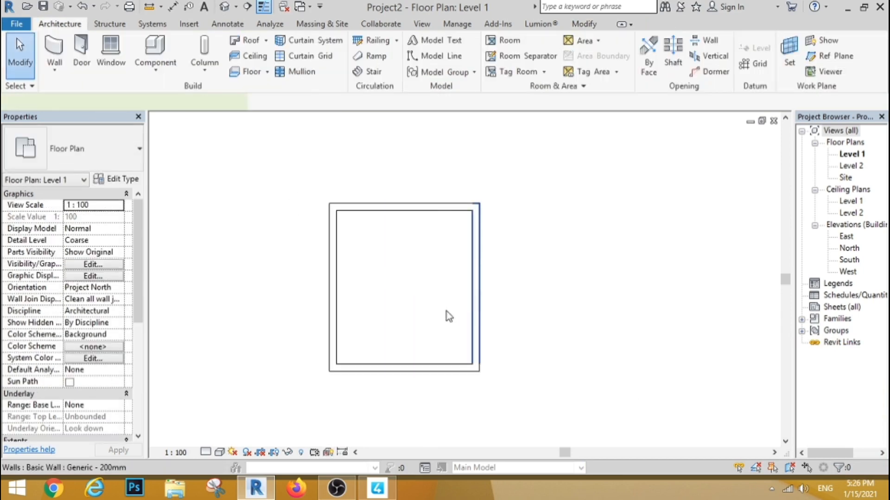
pyautogui.click(475, 301)
pyautogui.click(403, 379)
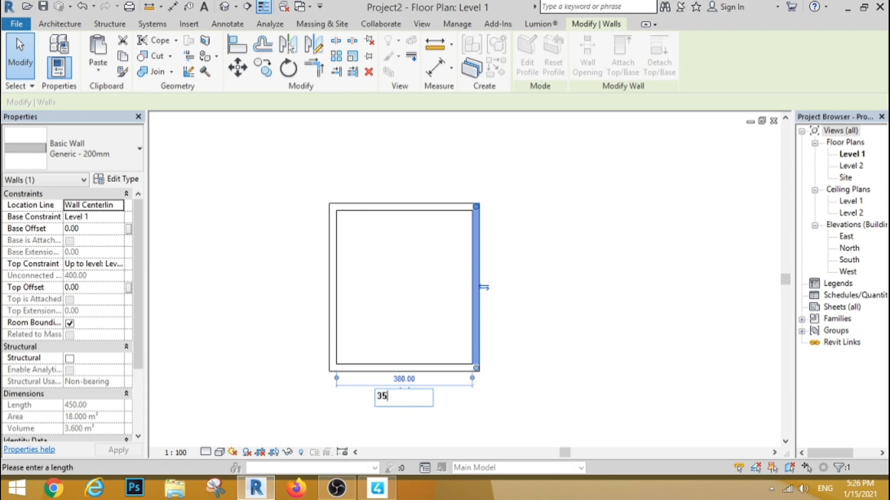
pyautogui.write('350')
pyautogui.press('Return')
pyautogui.click(398, 368)
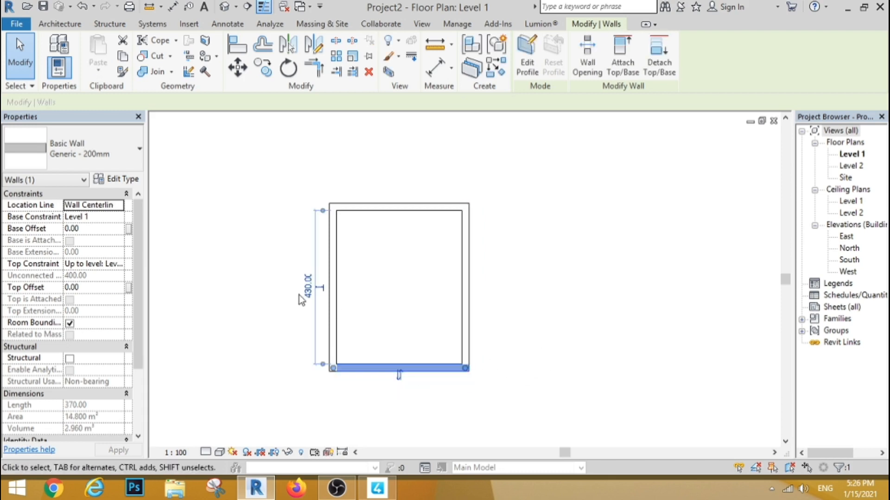
pyautogui.click(298, 287)
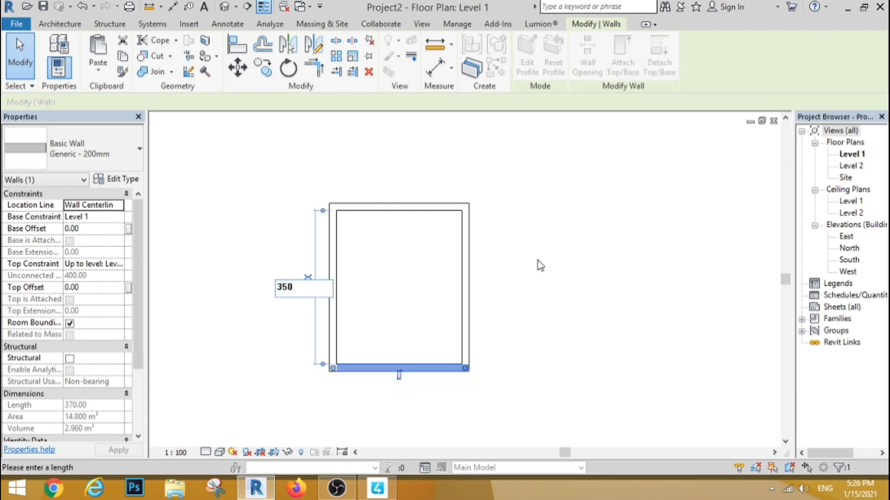
pyautogui.press('Return')
# Place the Family2 TV unit centred on the room's upper wall, 75 cm from each side wall, and end the placement
pyautogui.click(59, 24)
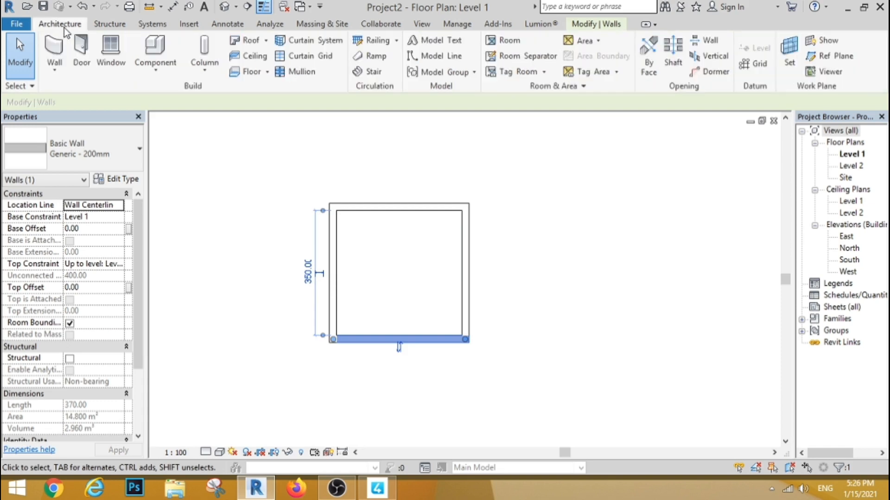
pyautogui.click(22, 65)
pyautogui.click(155, 49)
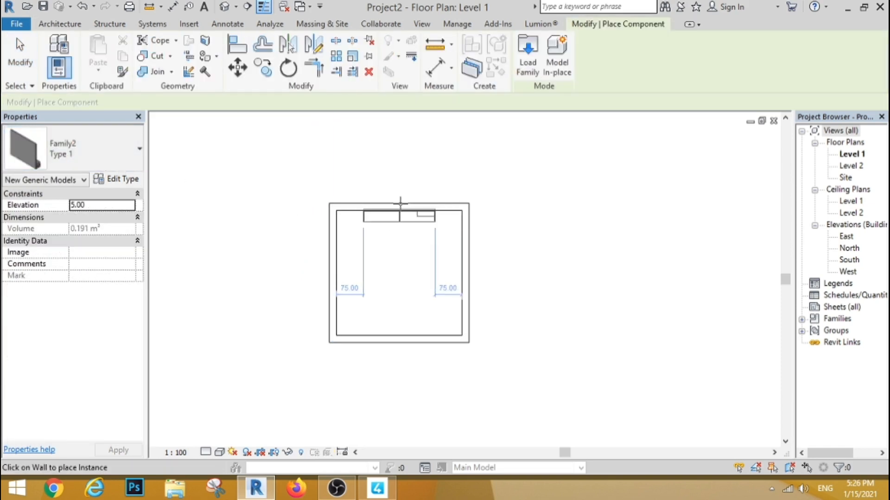
pyautogui.click(393, 194)
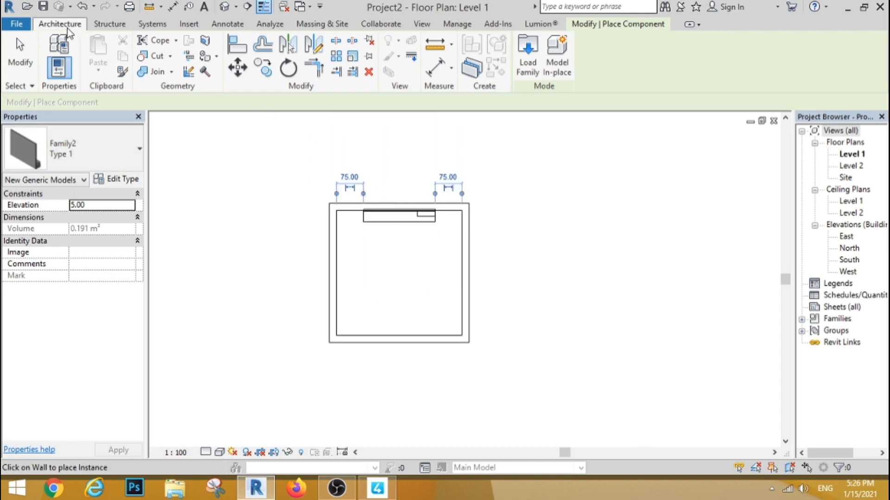
pyautogui.click(65, 25)
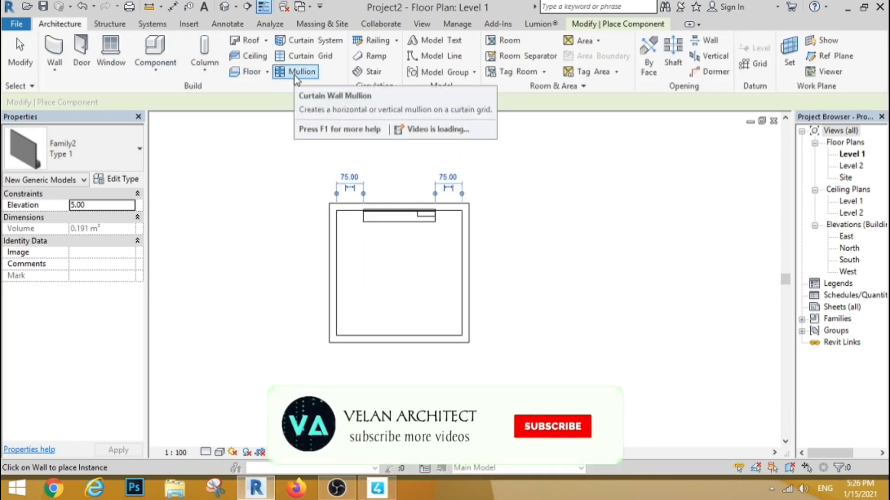
pyautogui.press('Escape')
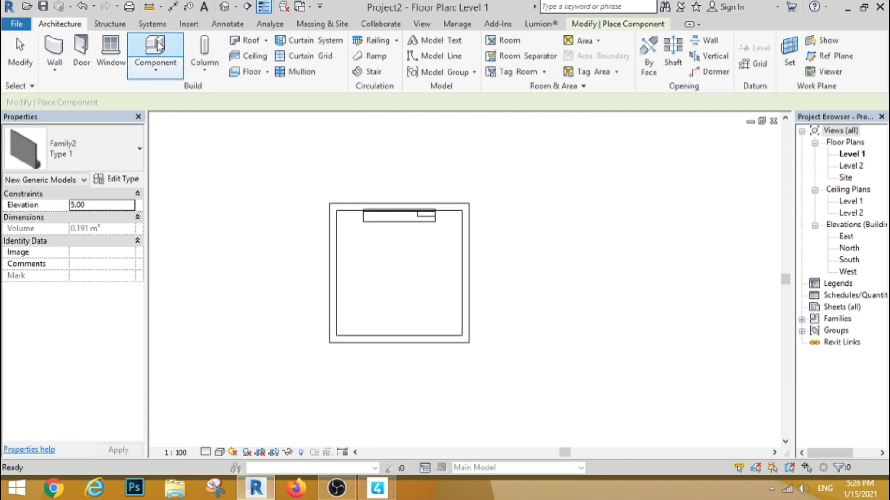
pyautogui.click(155, 65)
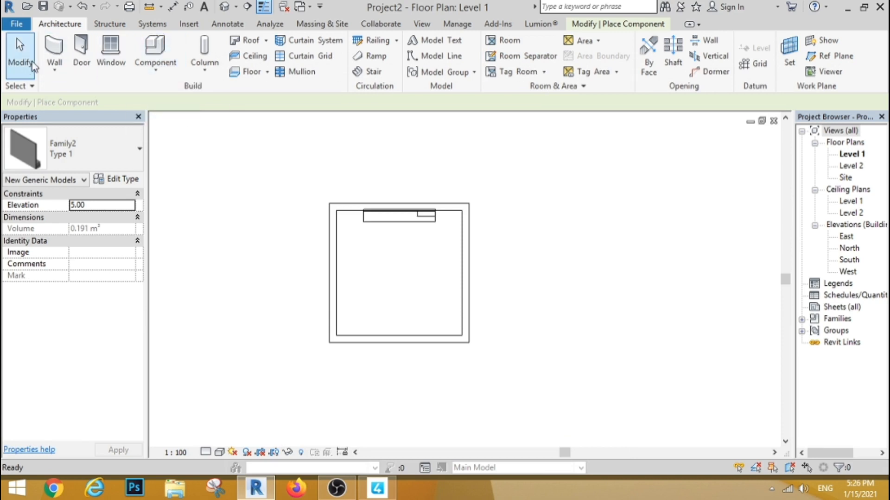
pyautogui.click(20, 55)
pyautogui.scroll(-2, 329, 152)
# Open the family loading dialog and preview the dresser, credenza, five-drawer cabinet and shelving families in the Storage folder
pyautogui.click(153, 49)
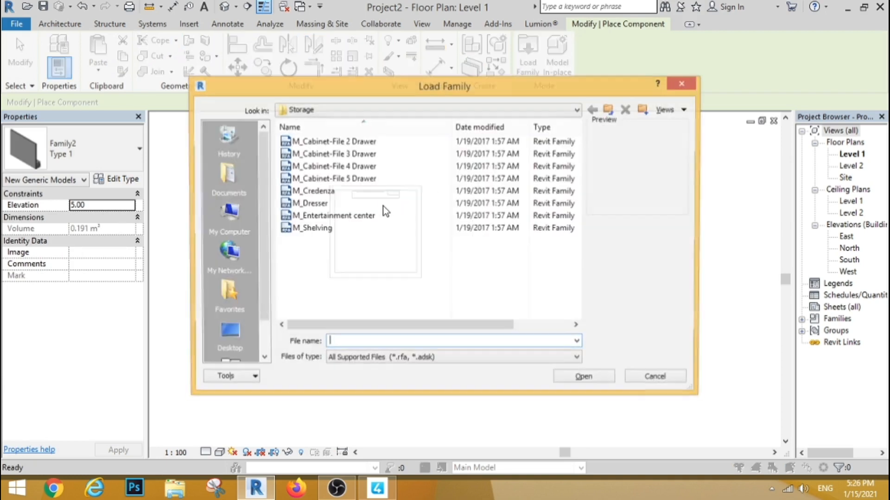
pyautogui.click(318, 205)
pyautogui.click(318, 192)
pyautogui.click(318, 180)
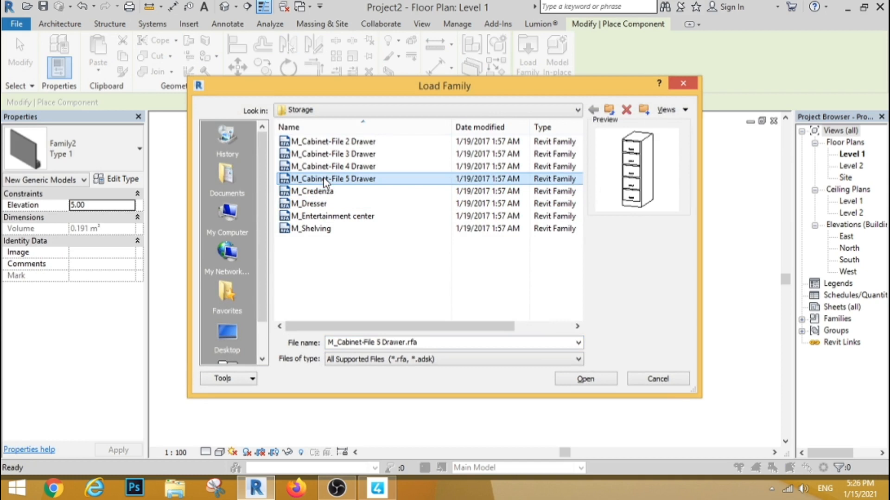
pyautogui.click(325, 228)
# Browse the US Metric family library to the Internal folder under Lighting and Architectural
pyautogui.click(610, 112)
pyautogui.click(610, 112)
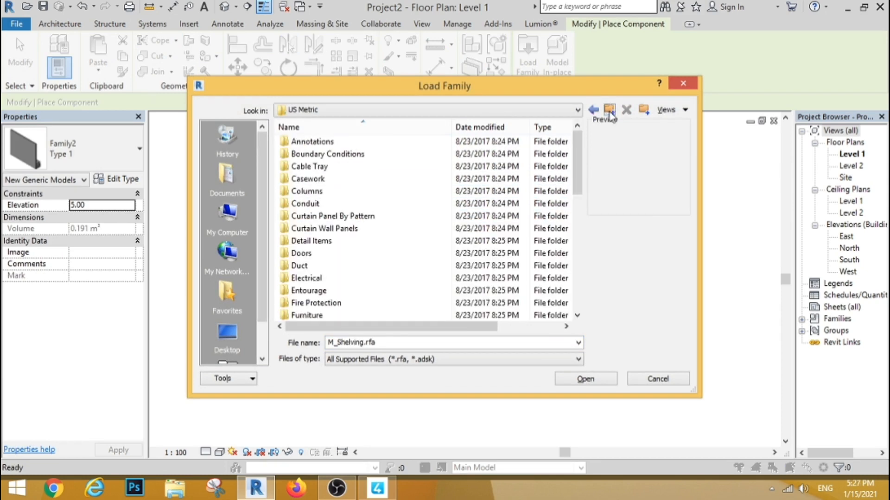
pyautogui.moveTo(582, 158); pyautogui.dragTo(452, 211)
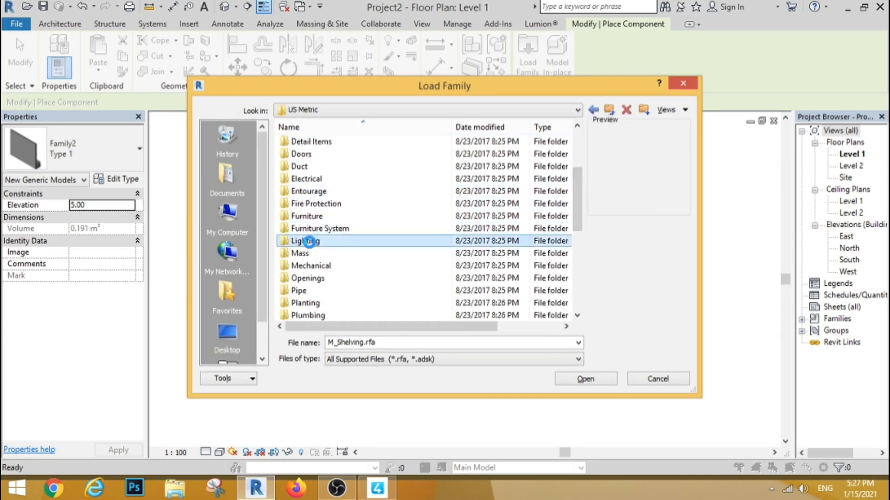
pyautogui.doubleClick(322, 240)
pyautogui.doubleClick(310, 141)
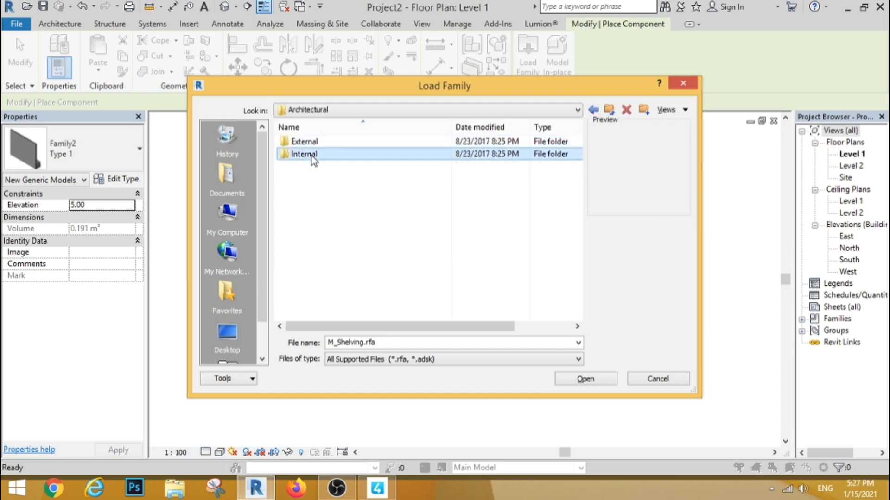
pyautogui.doubleClick(310, 154)
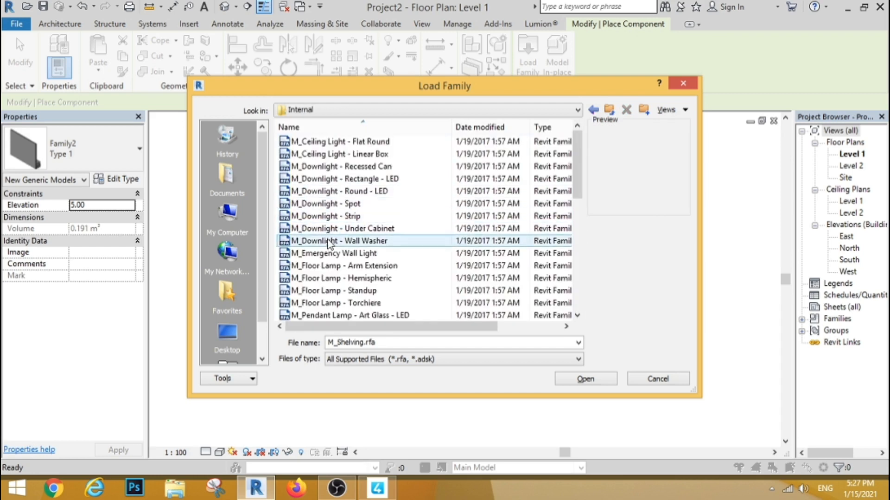
# Preview the floor and pendant lamp families and load M_Floor Lamp - Torchiere into the project
pyautogui.click(343, 290)
pyautogui.click(343, 303)
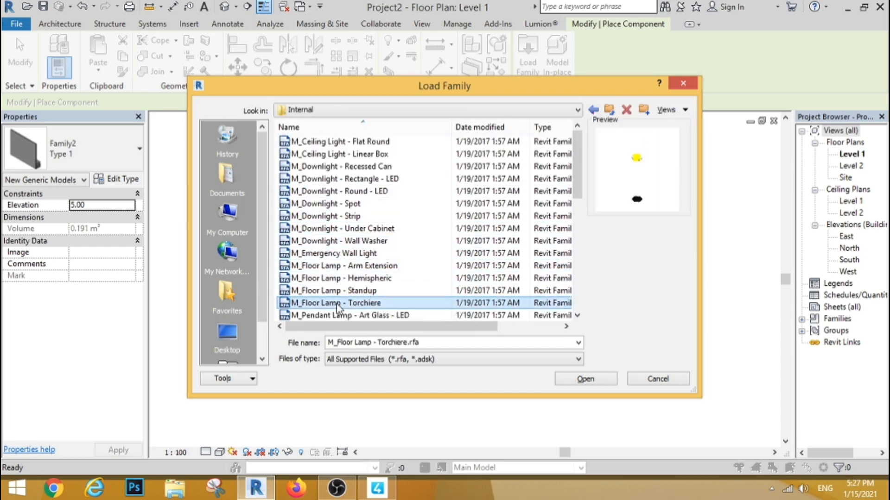
pyautogui.click(340, 317)
pyautogui.click(344, 292)
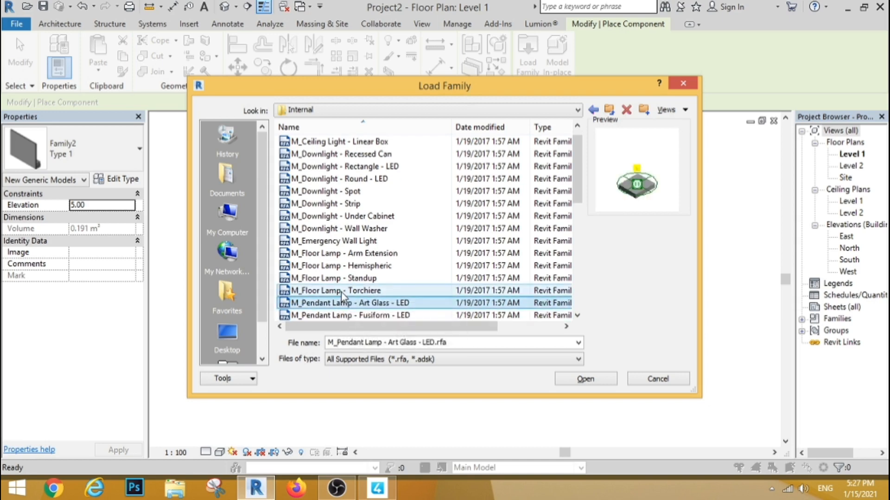
pyautogui.click(566, 381)
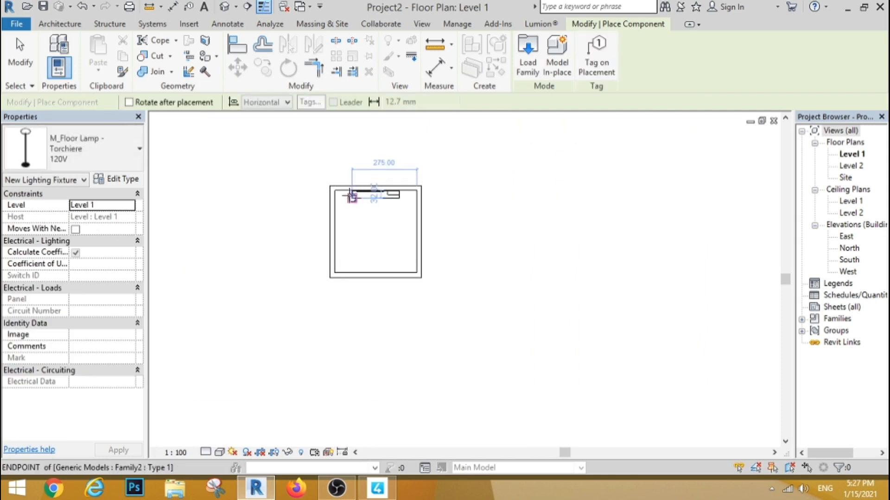
# Place one torchiere lamp on each side of the TV unit, about 22.5 cm from the upper wall, and end the placement
pyautogui.scroll(5, 349, 196)
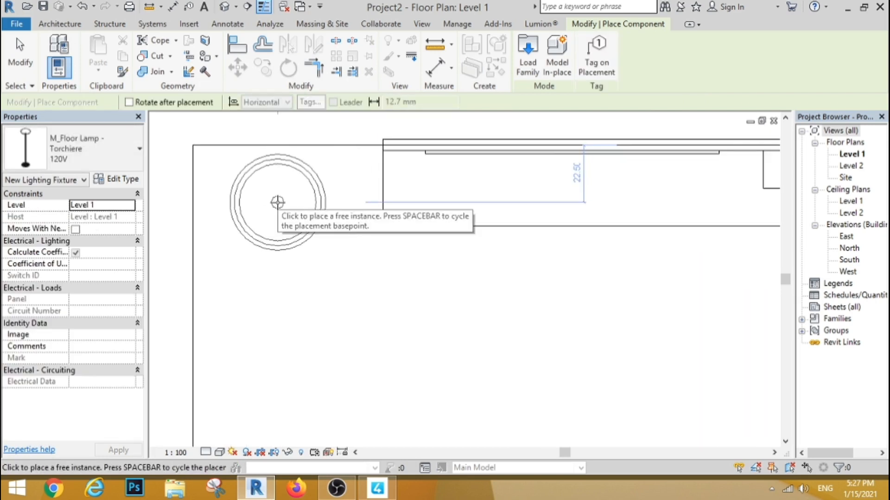
pyautogui.click(278, 202)
pyautogui.scroll(-4, 238, 195)
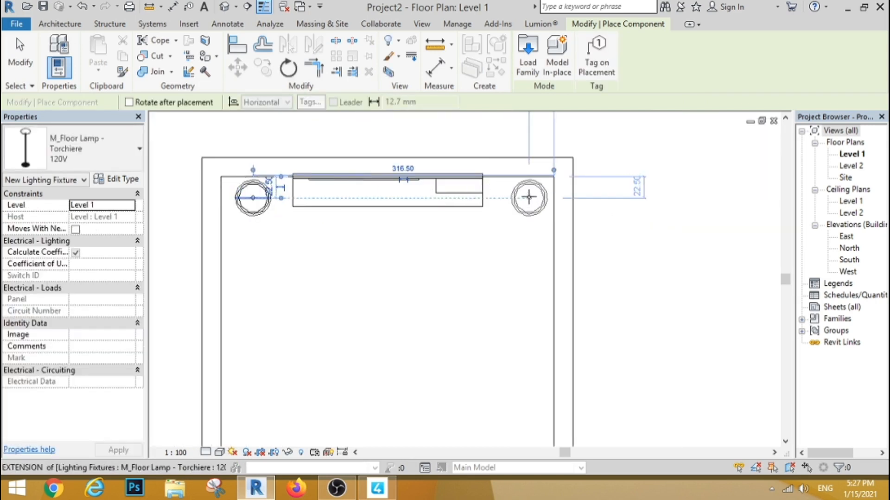
pyautogui.click(527, 198)
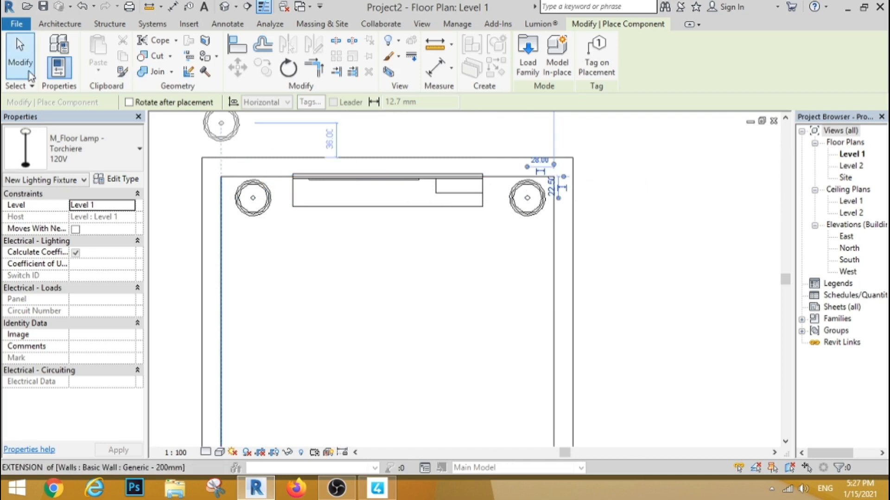
pyautogui.click(21, 52)
# Place an M_Fixed 0915 x 1830mm window in each of the room's left, right and lower walls
pyautogui.scroll(-4, 451, 197)
pyautogui.click(121, 59)
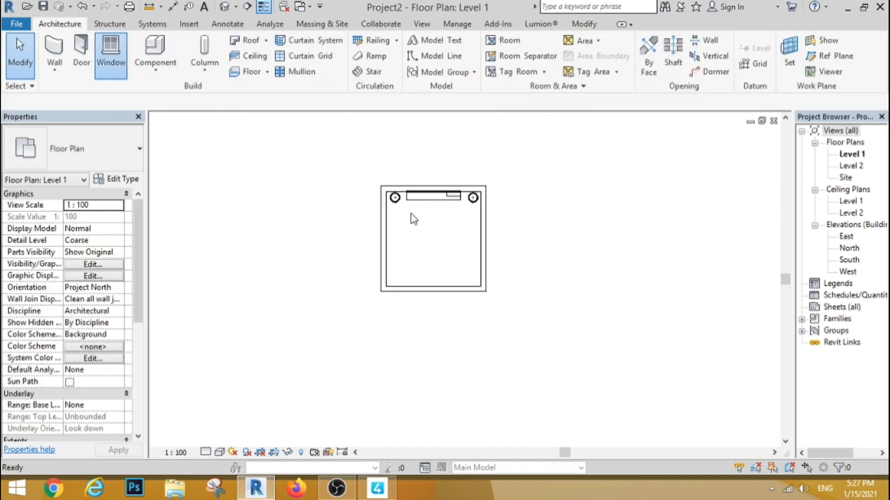
pyautogui.click(101, 161)
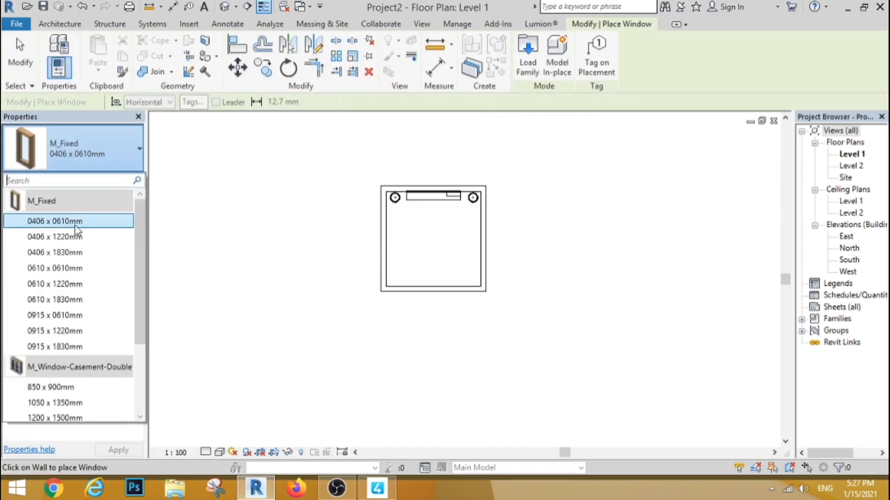
pyautogui.click(70, 347)
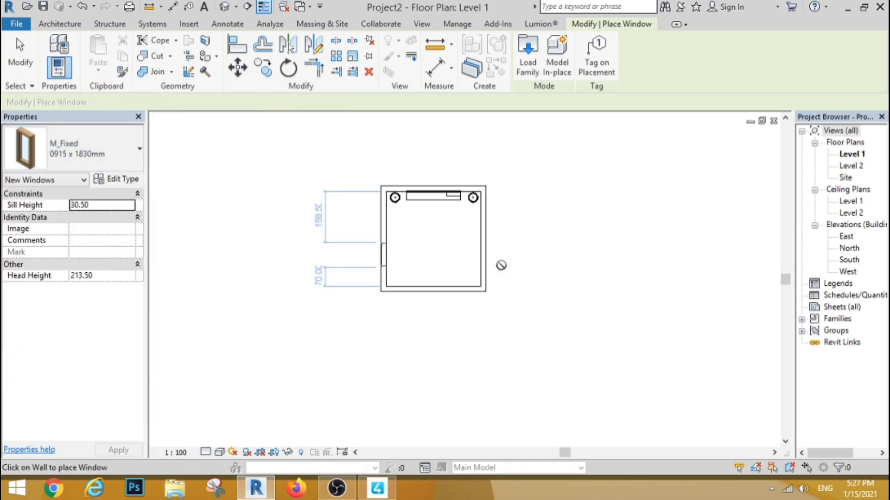
pyautogui.click(487, 256)
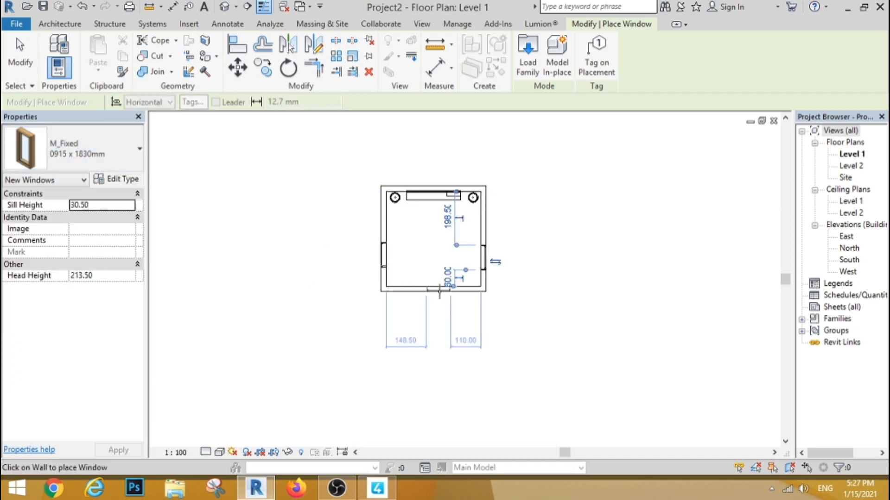
pyautogui.click(439, 290)
# Create a perspective camera near the lower wall aimed at the TV unit, with eye and target elevations of 100 cm
pyautogui.click(236, 8)
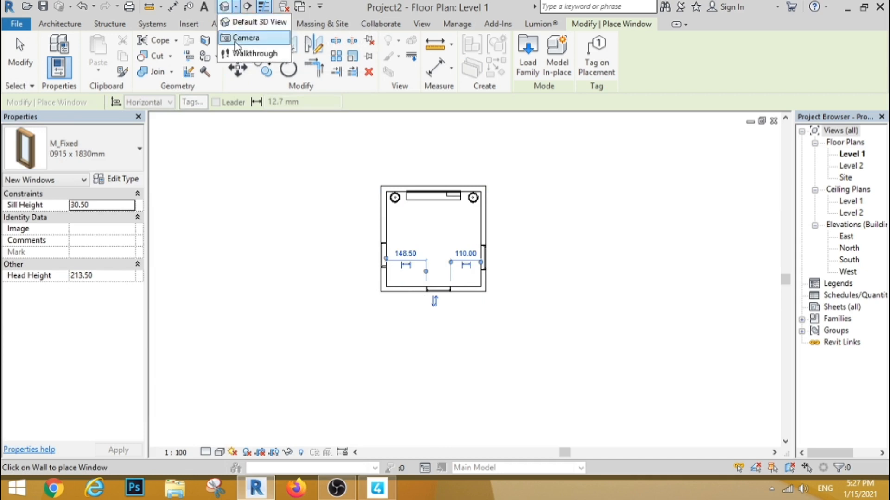
pyautogui.click(247, 36)
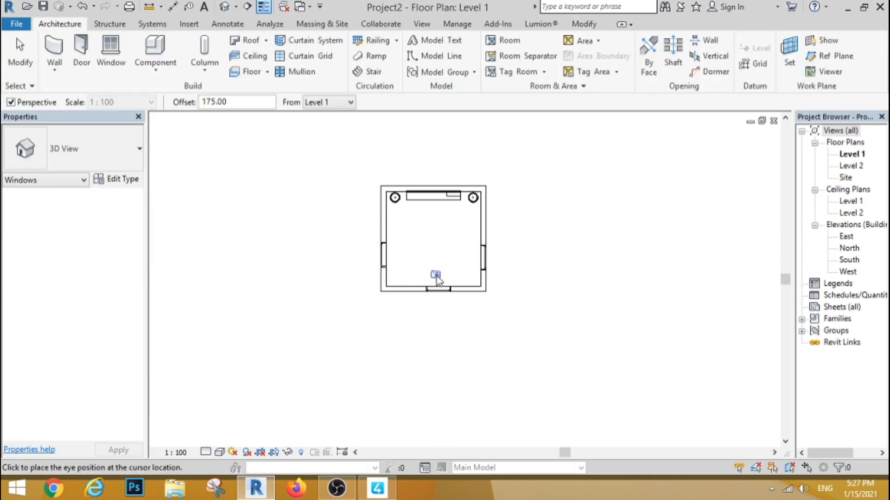
pyautogui.click(436, 139)
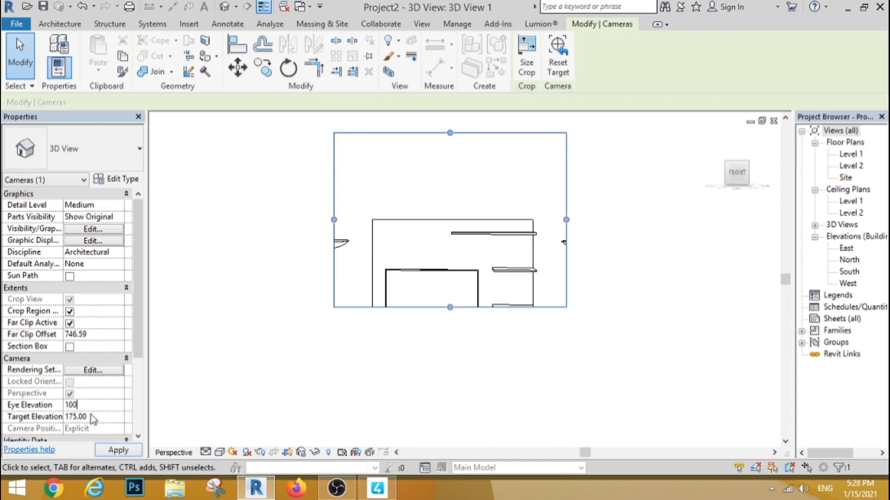
pyautogui.click(97, 418)
pyautogui.write('100')
pyautogui.click(129, 450)
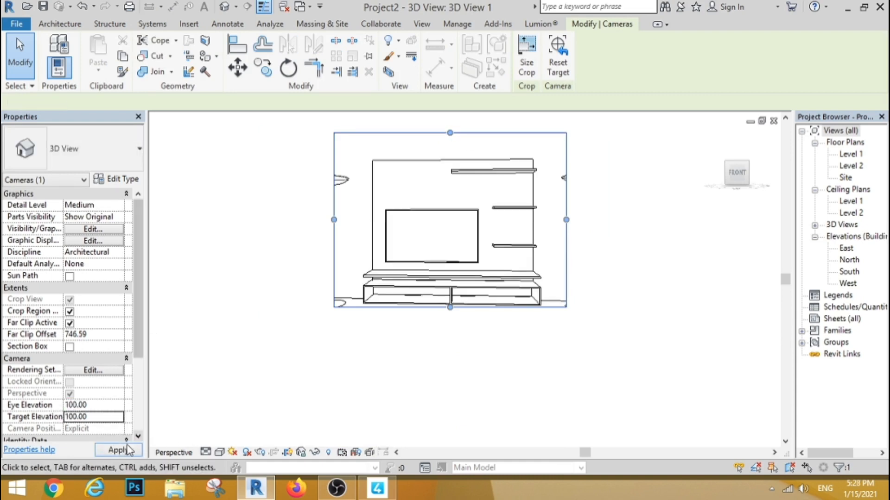
# Widen the camera view's crop region on both sides, extend it downward and set the visual style to Realistic
pyautogui.moveTo(565, 220); pyautogui.dragTo(670, 220)
pyautogui.moveTo(334, 220); pyautogui.dragTo(255, 220)
pyautogui.moveTo(463, 307); pyautogui.dragTo(463, 372)
pyautogui.scroll(3, 466, 138)
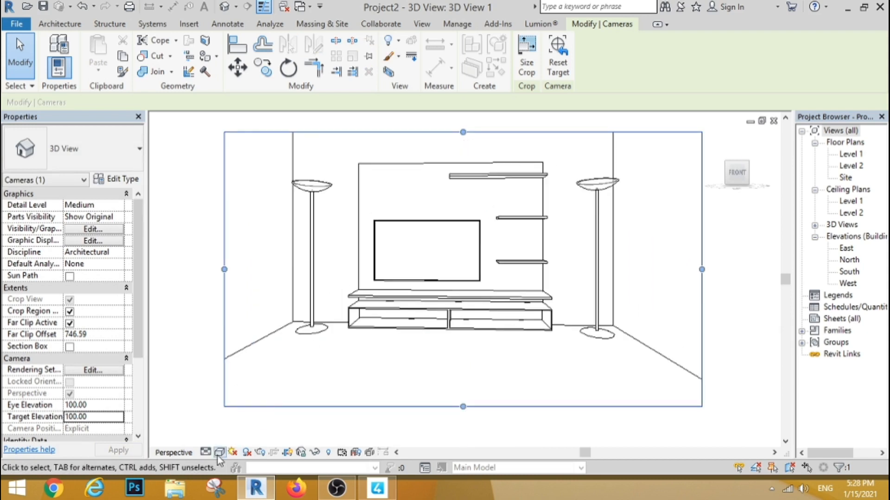
pyautogui.click(219, 452)
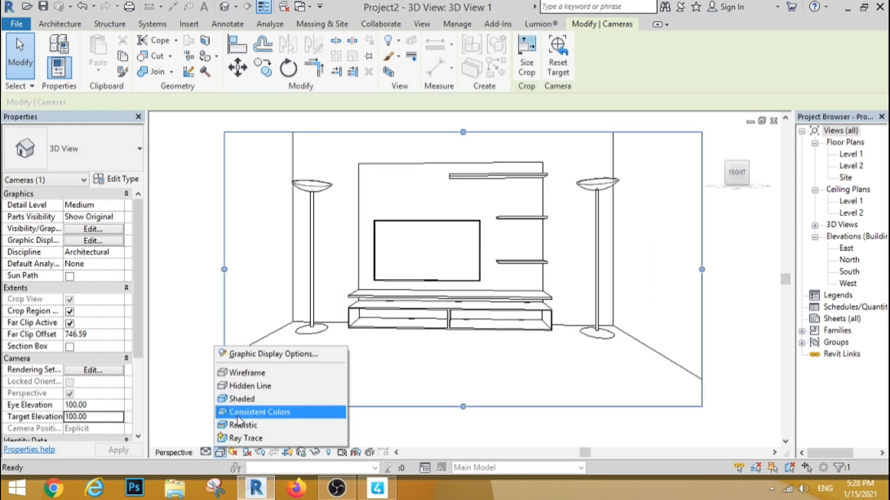
pyautogui.click(244, 426)
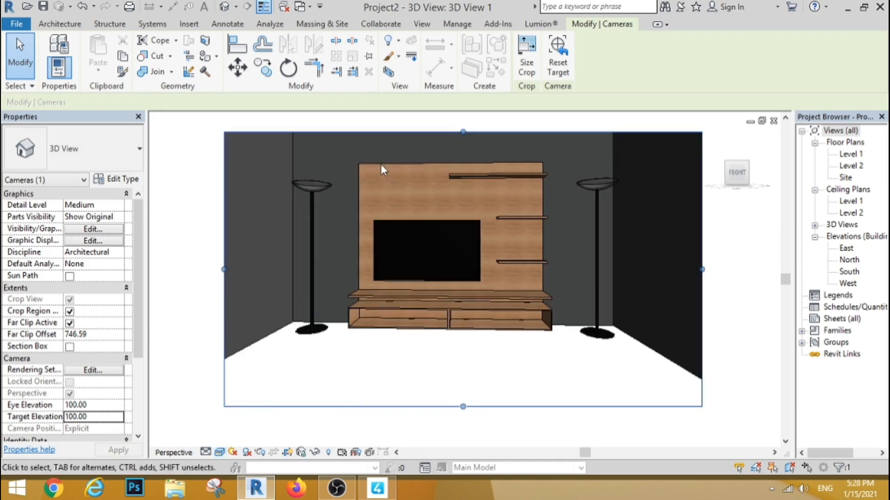
# On the Level 1 plan, create a rectangular Generic 150mm floor along the room's outer wall faces
pyautogui.doubleClick(851, 154)
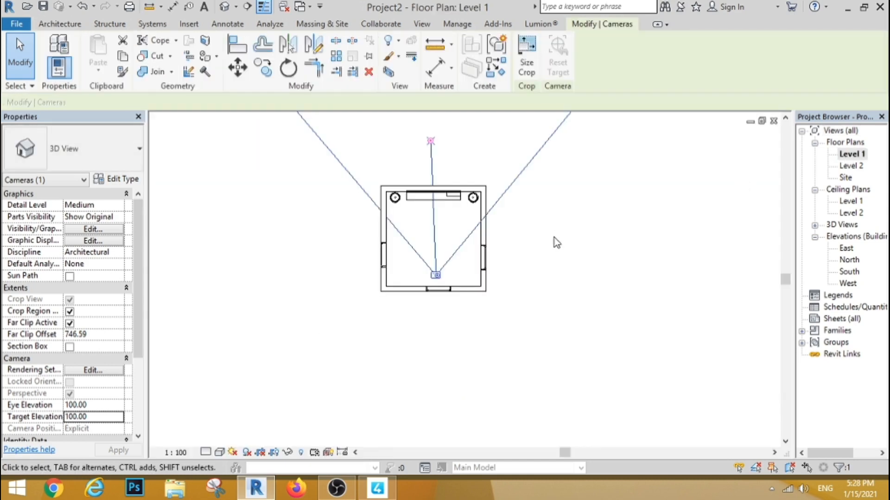
pyautogui.click(583, 276)
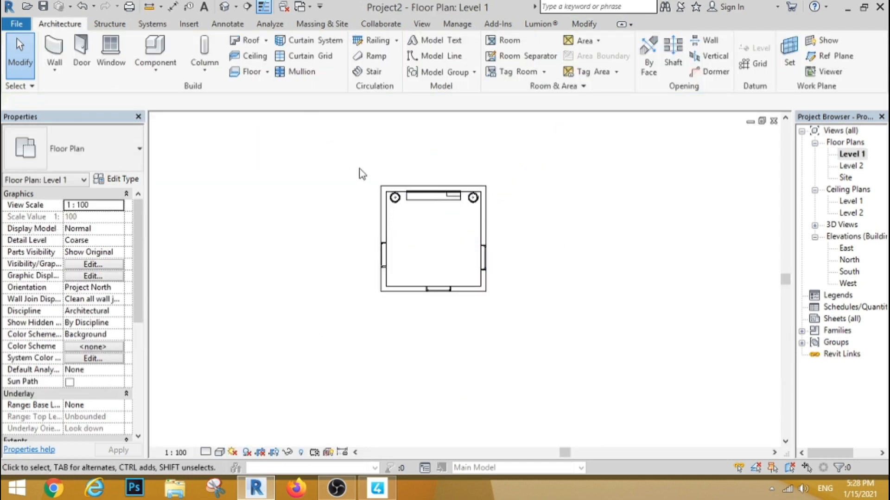
pyautogui.click(253, 72)
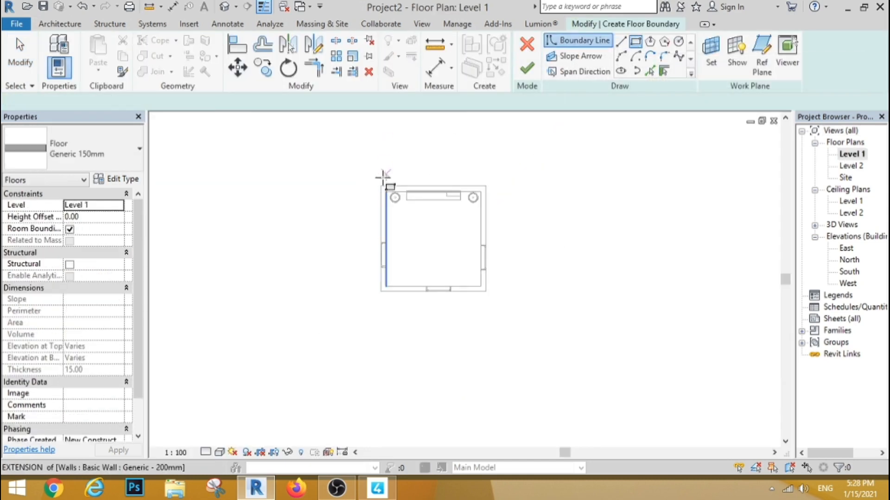
pyautogui.click(381, 186)
pyautogui.click(485, 291)
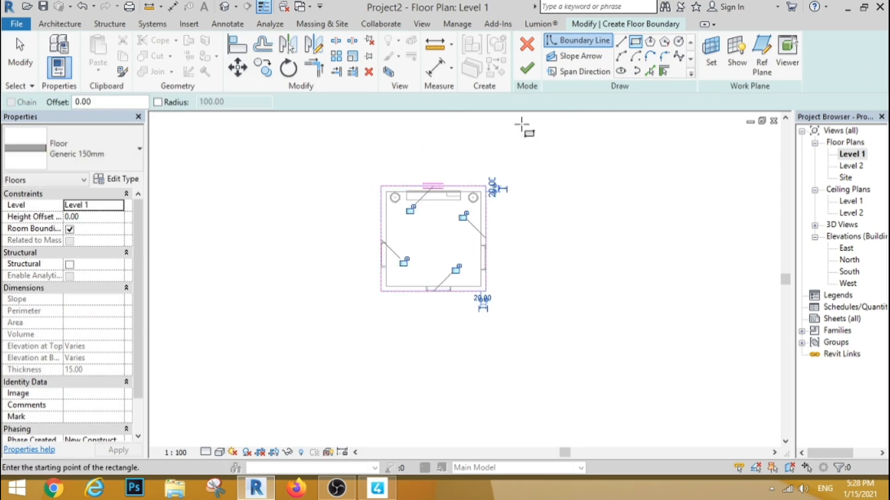
pyautogui.click(527, 68)
# Create a rectangular Compound Ceiling Plain along the room's inner wall faces and reopen the 3D View 1 camera view
pyautogui.click(60, 24)
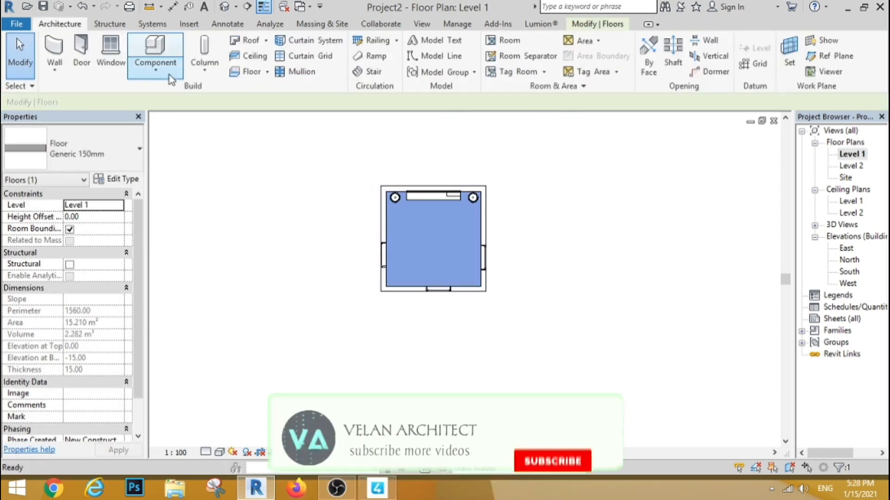
pyautogui.click(253, 56)
pyautogui.click(563, 69)
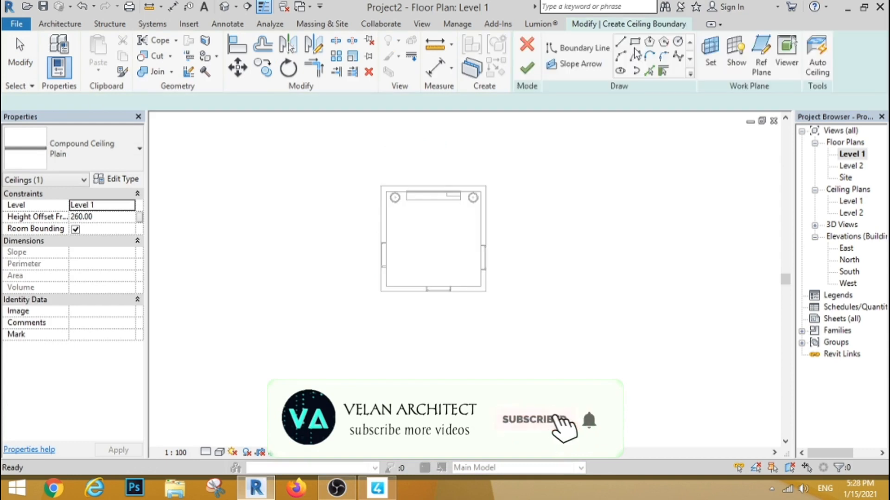
pyautogui.click(387, 191)
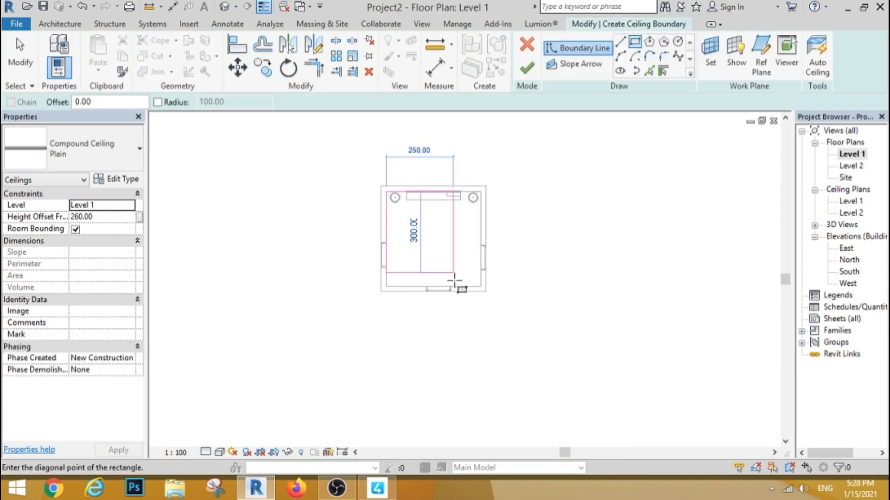
pyautogui.click(481, 287)
pyautogui.click(21, 59)
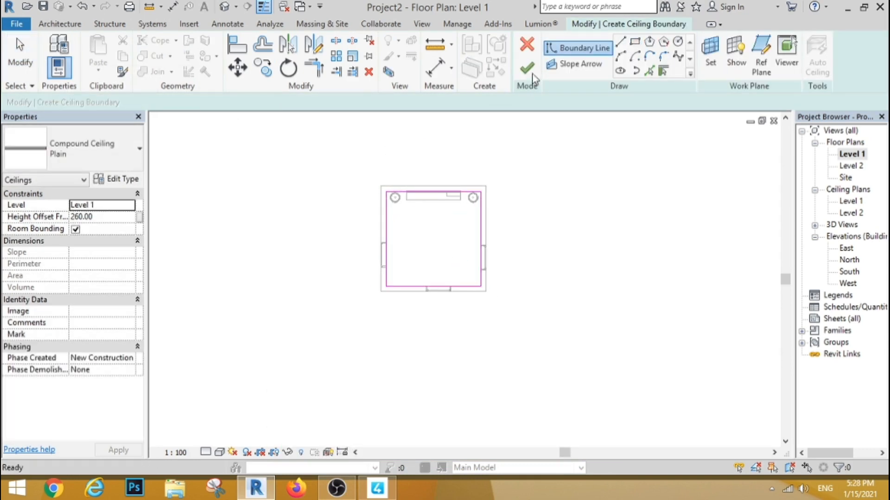
pyautogui.click(527, 69)
pyautogui.click(546, 195)
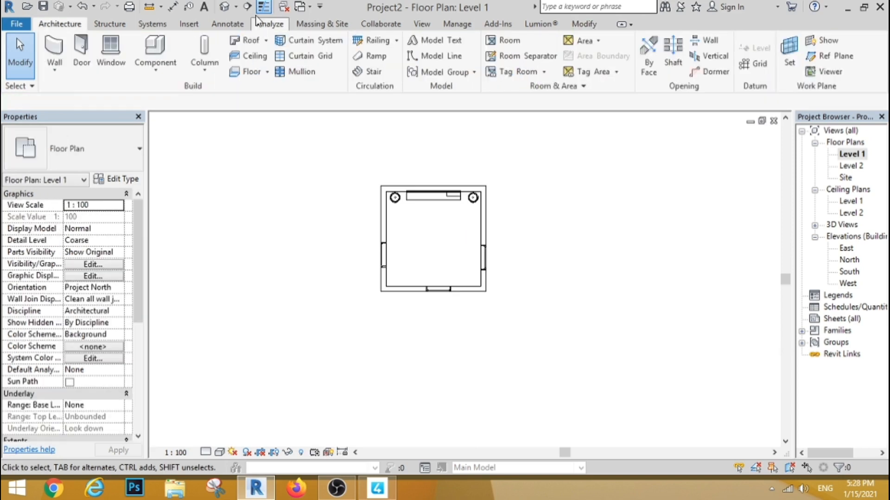
pyautogui.doubleClick(855, 226)
pyautogui.doubleClick(852, 236)
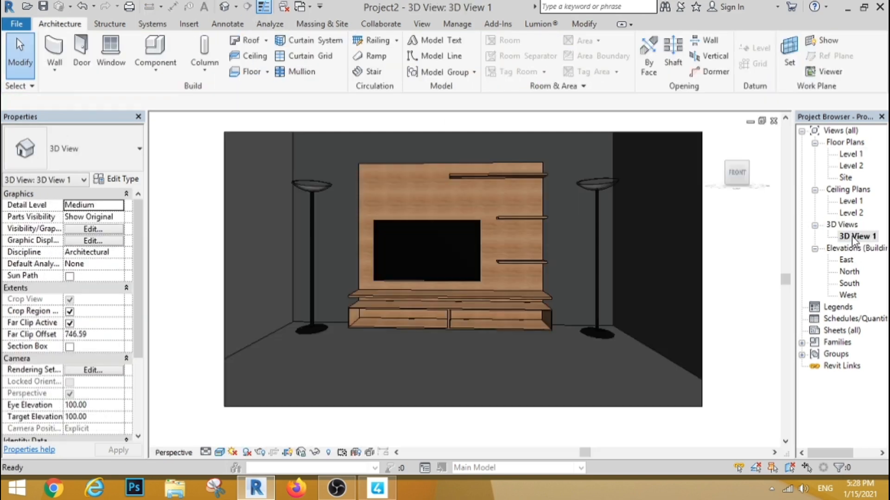